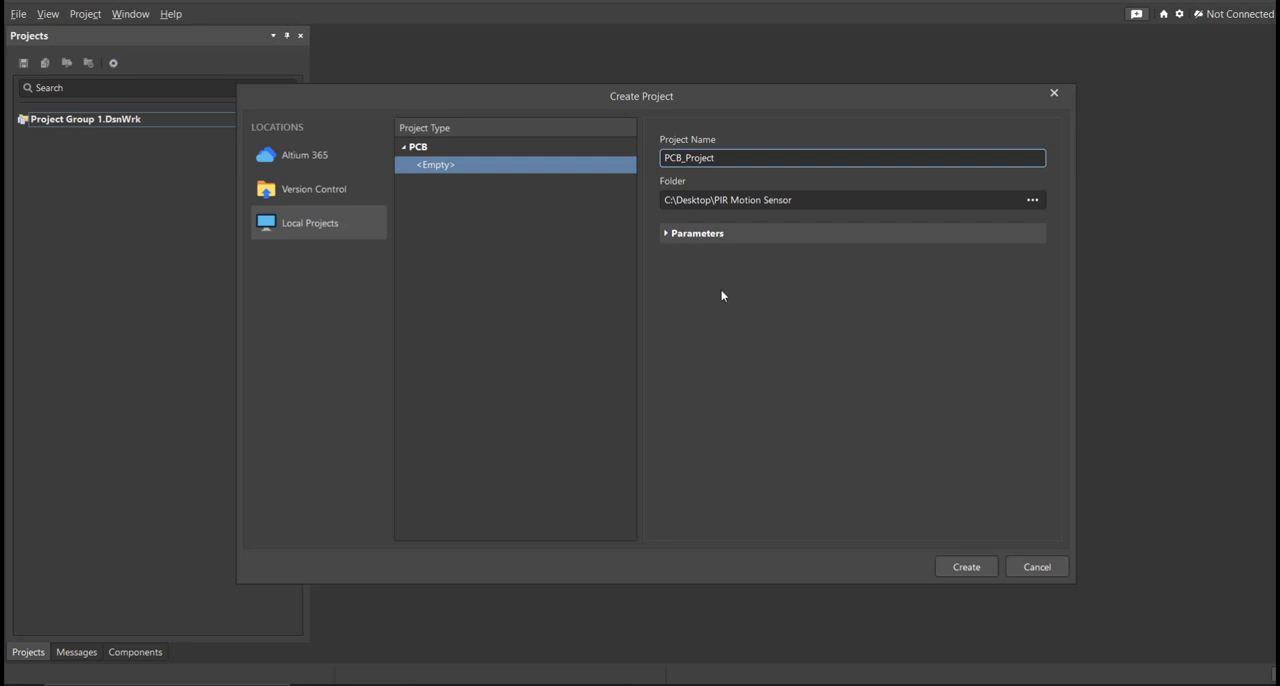
Create a local empty PCB project named PIR Motion Sensor in the C:\Desktop\PIR Motion Sensor folder.
double_click(727, 160)
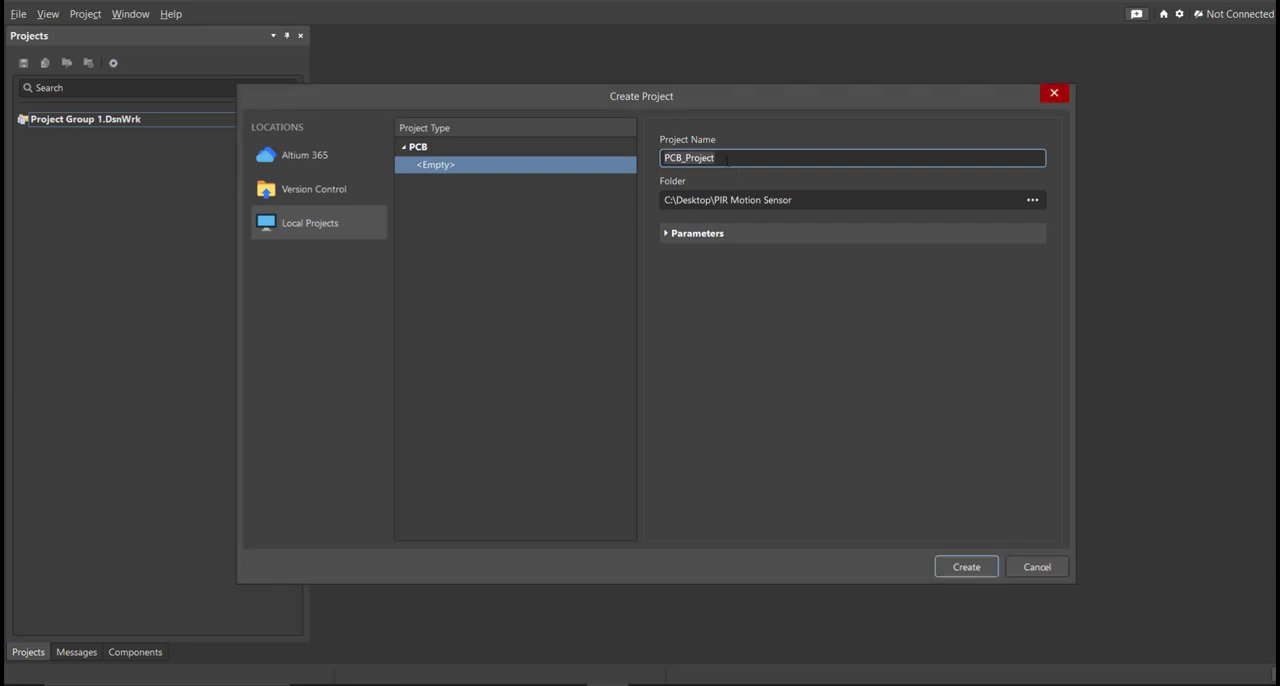
click(801, 200)
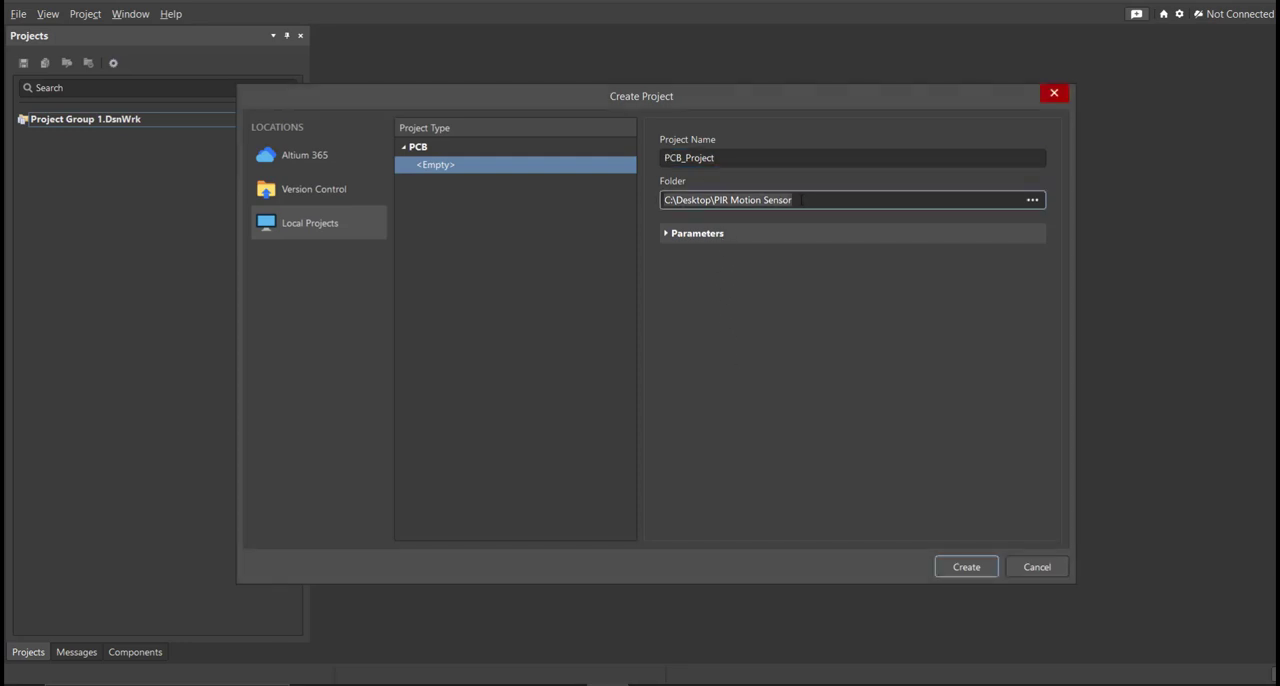
click(775, 155)
text(PIR Motion Sensor)
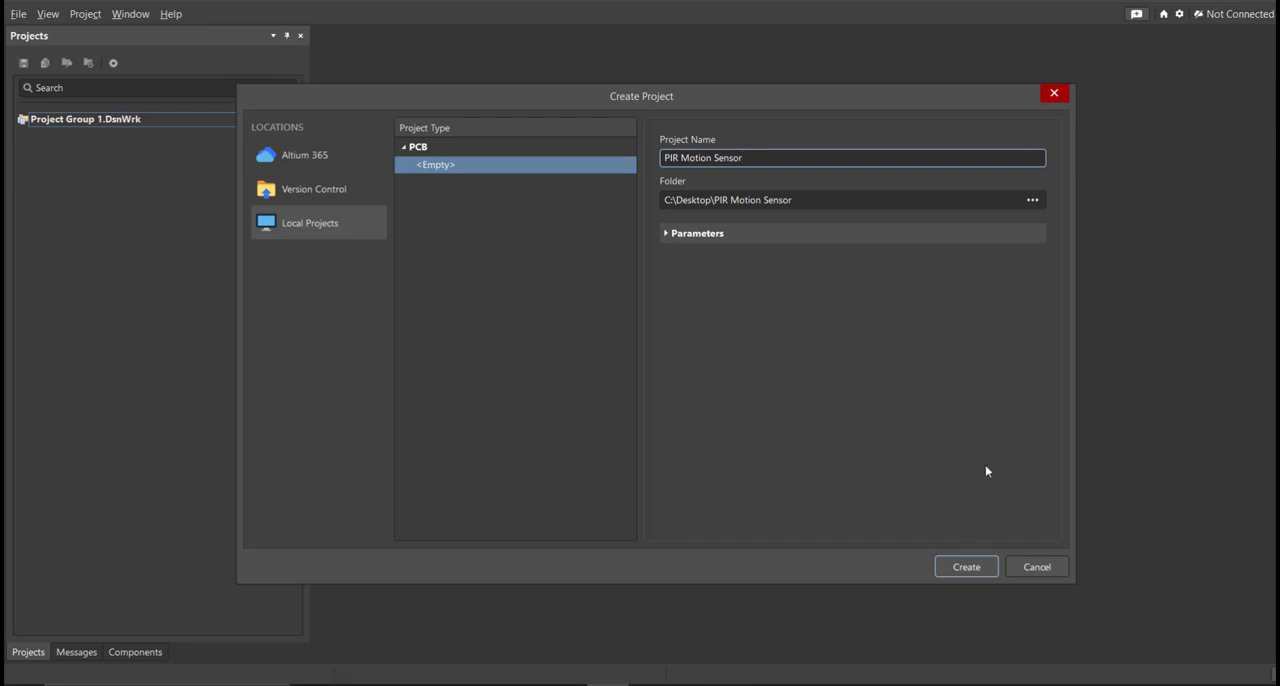
click(979, 569)
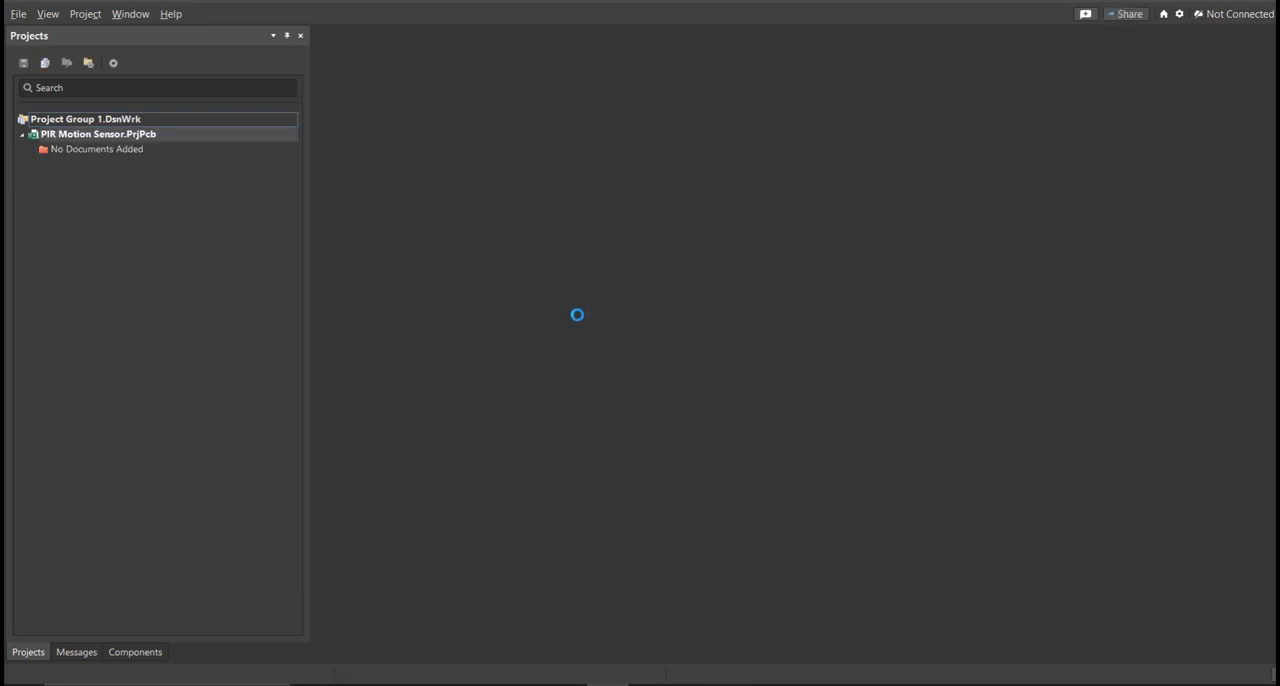
Add a new schematic document to the PIR Motion Sensor project.
click(18, 13)
mouse_move(27, 60)
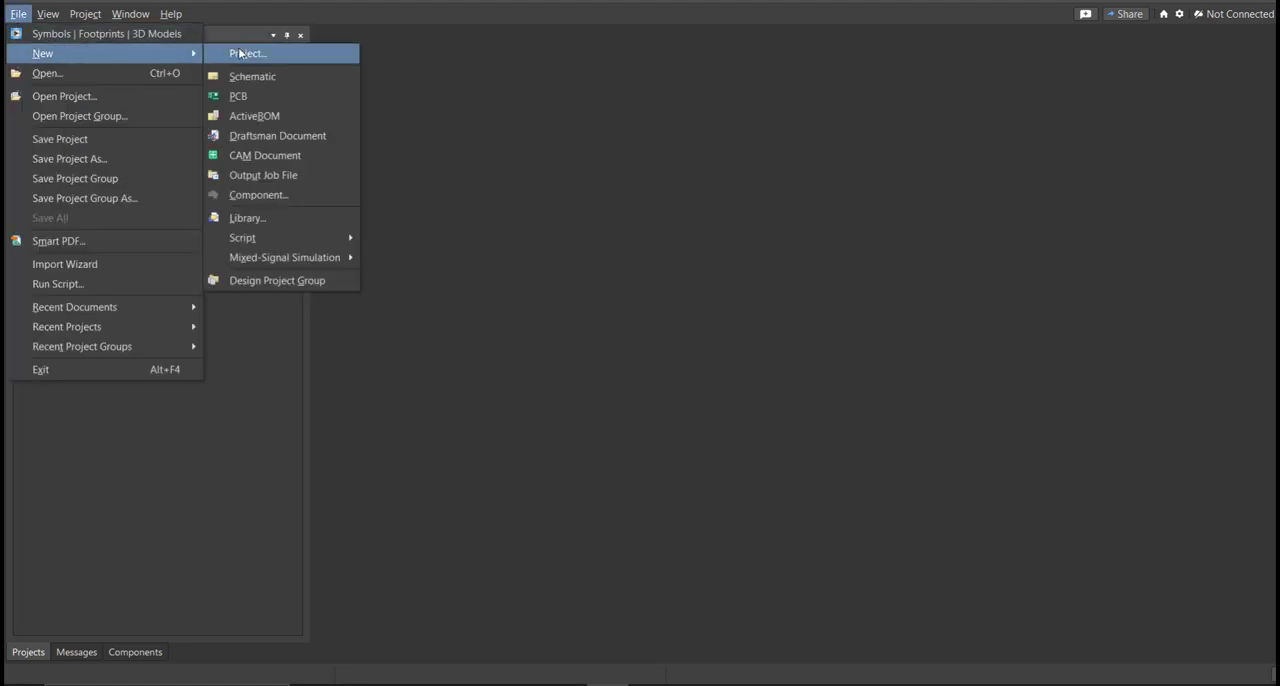
click(285, 80)
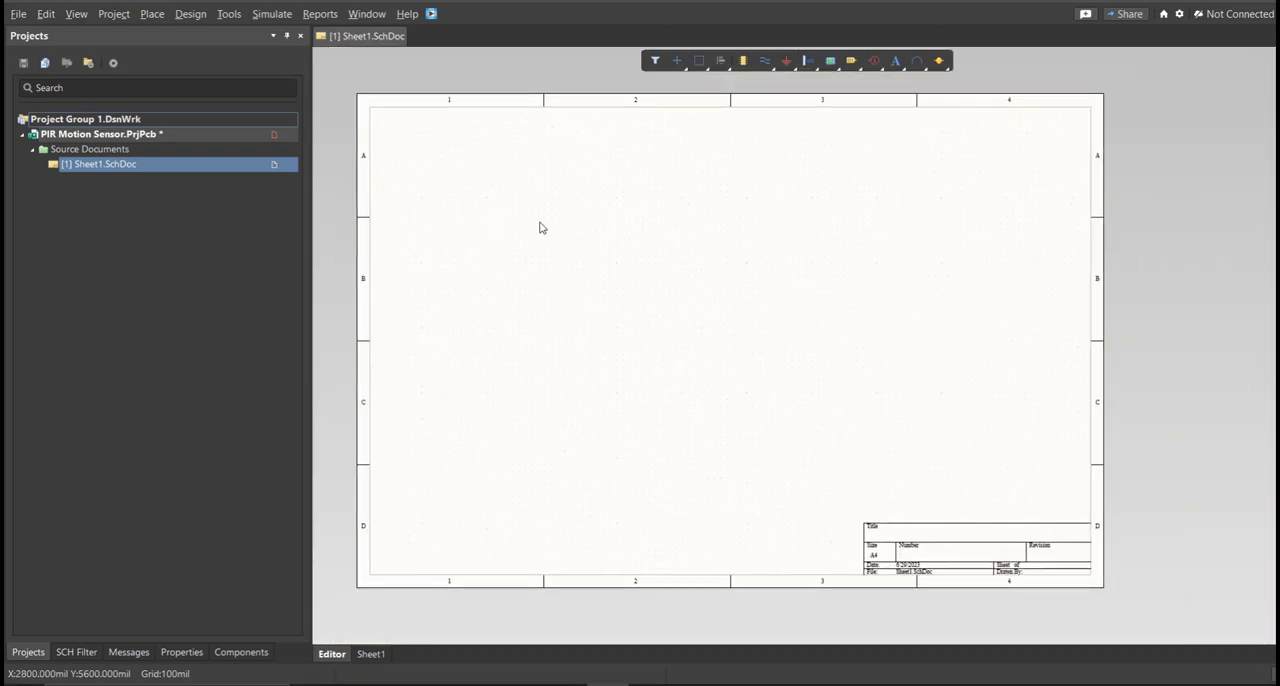
right_drag(510, 224, 509, 240)
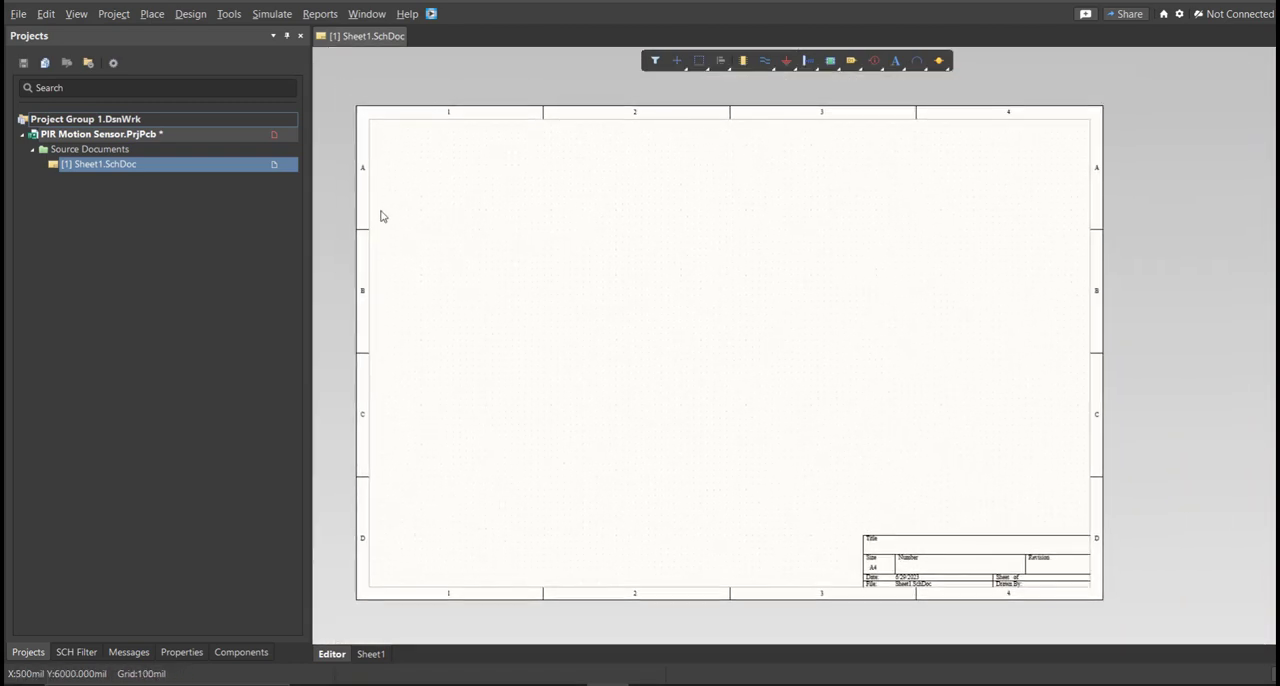
Save the new schematic sheet as PIR Motion Sensor in the project folder.
right_click(148, 171)
click(190, 204)
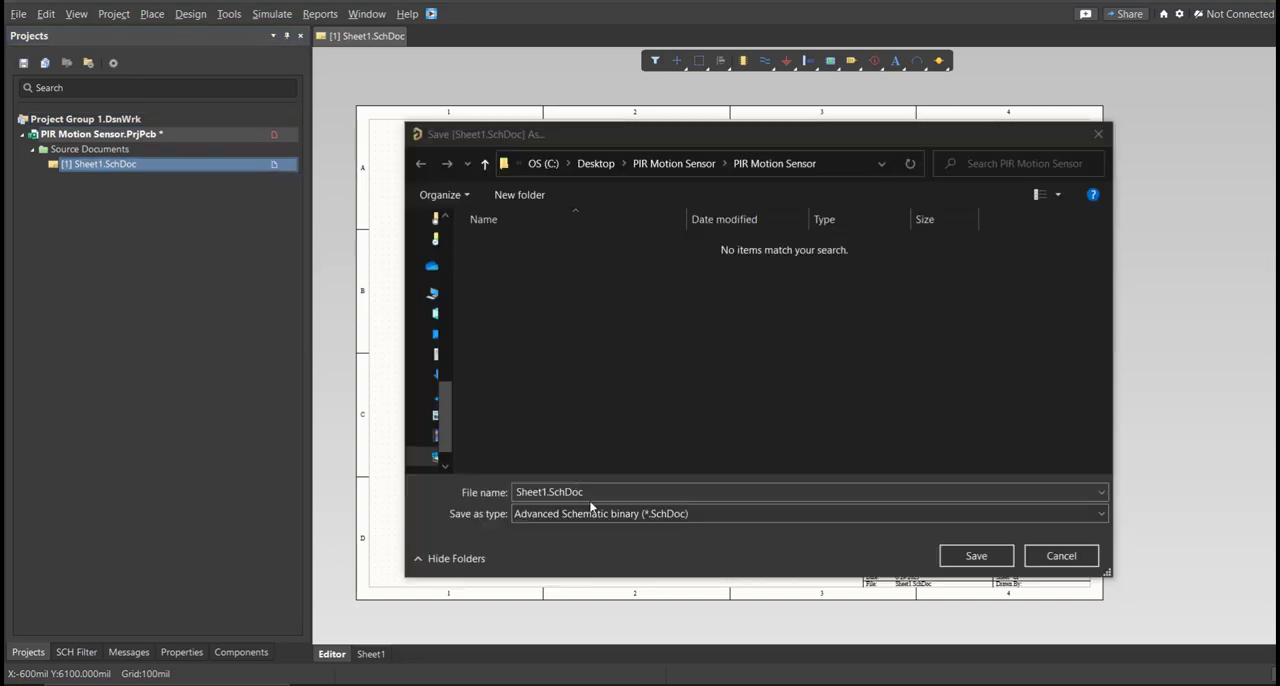
click(600, 493)
key(ctrl+a)
text(PIR Motion Sensor)
click(955, 556)
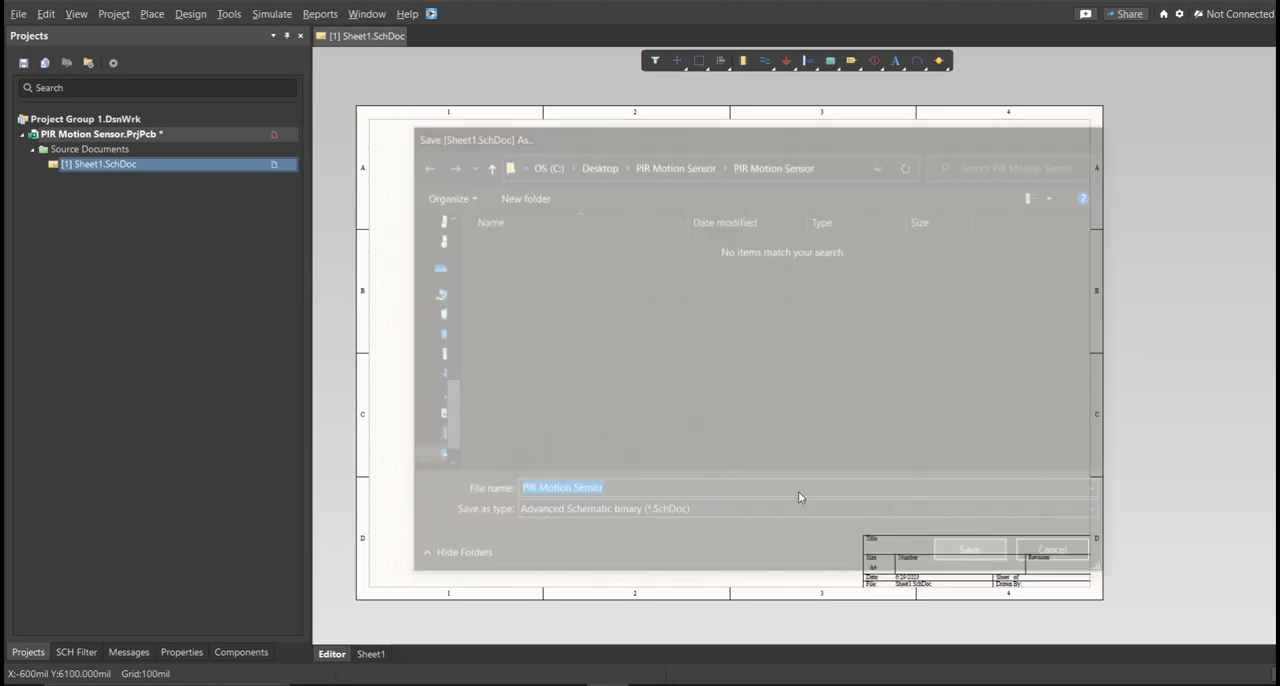
Add a new file-based Schematic Library to the project.
click(18, 14)
mouse_move(42, 53)
click(300, 218)
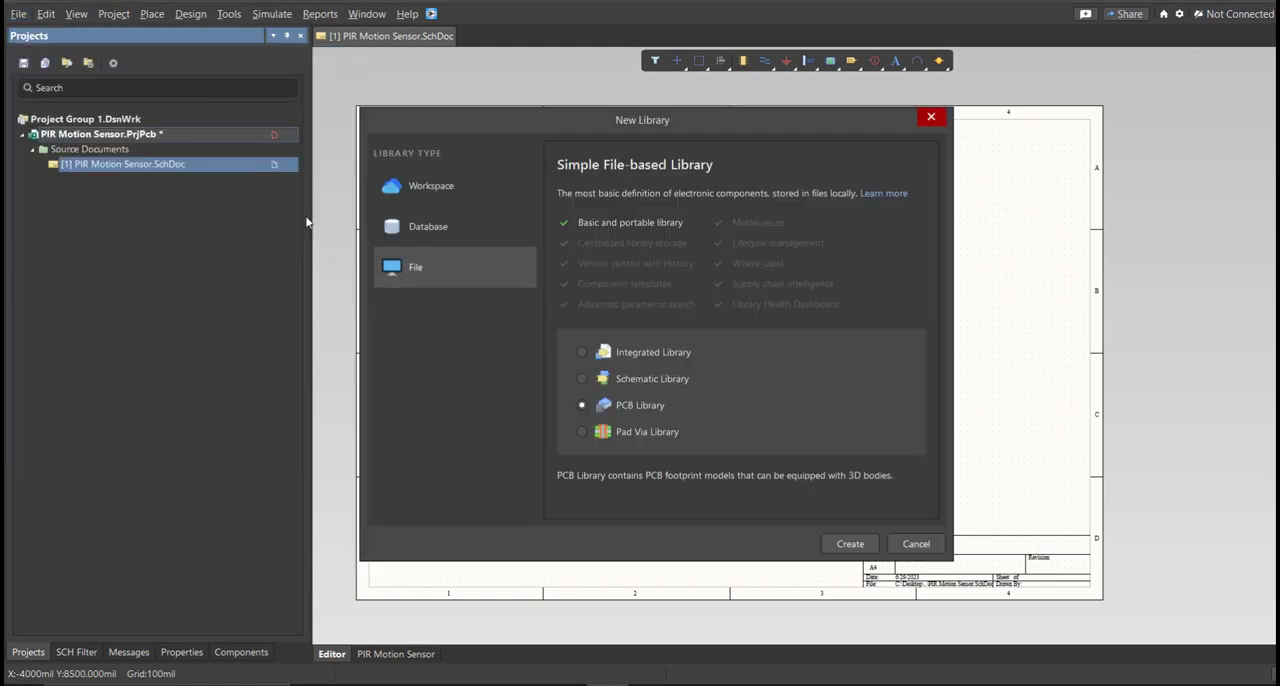
click(612, 380)
click(840, 543)
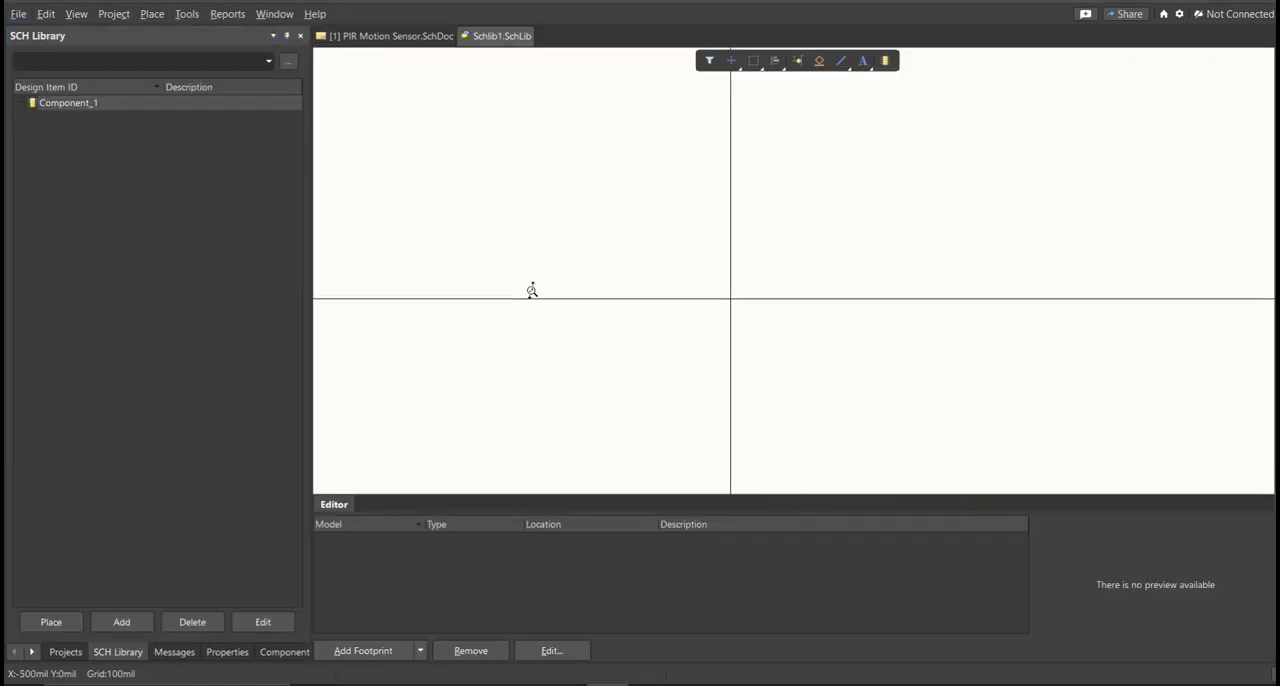
Save the new schematic library as PIR Motion Sensor in the project folder.
key(ctrl+s)
text(PIR Motion Sensor)
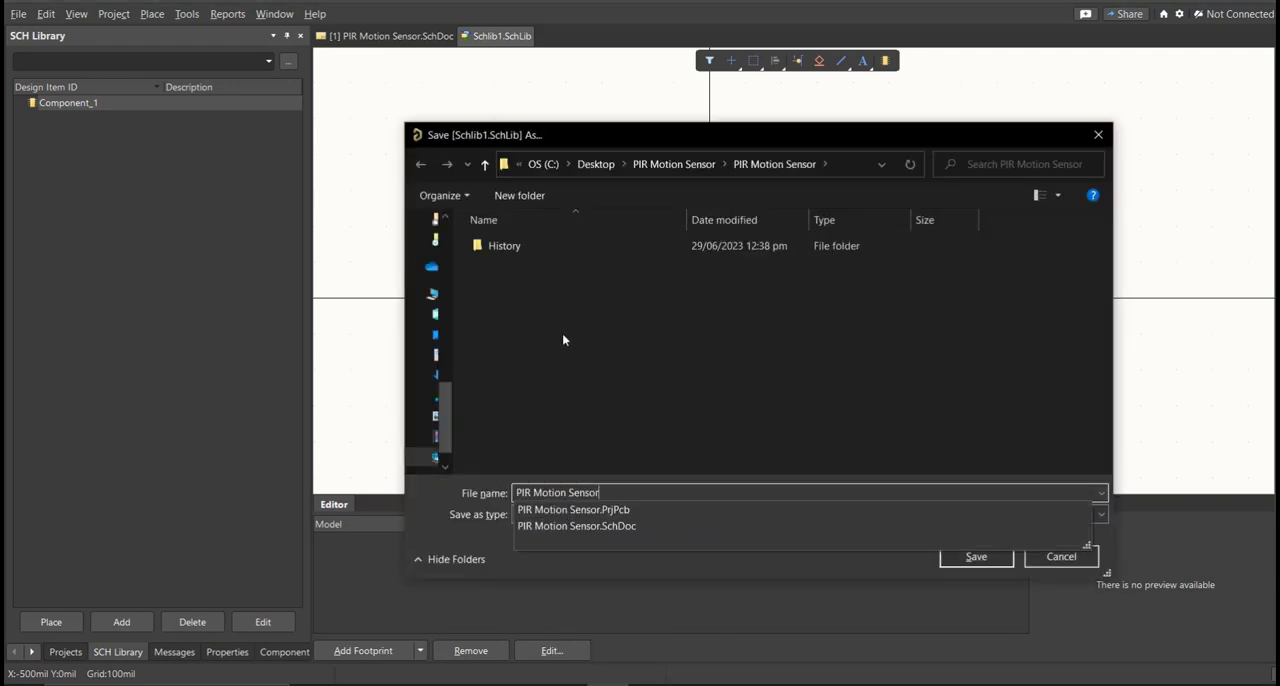
click(962, 558)
Add a new file-based PCB Library to the project.
click(62, 651)
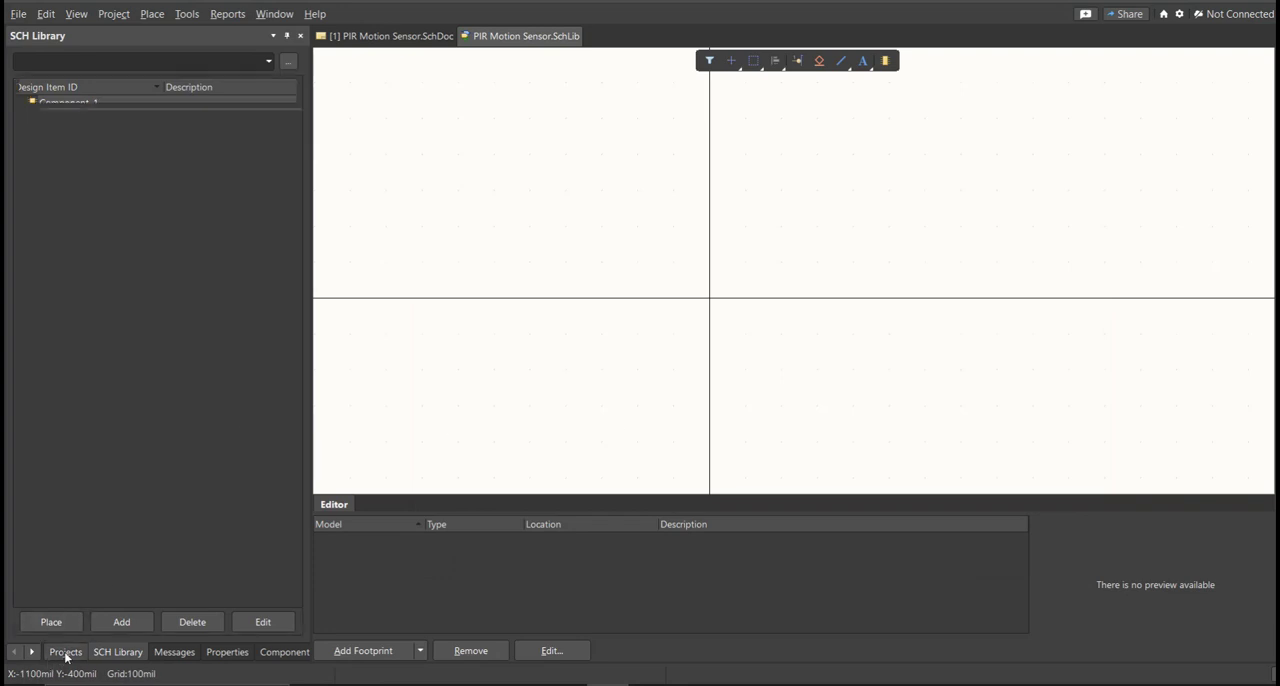
click(18, 14)
mouse_move(62, 54)
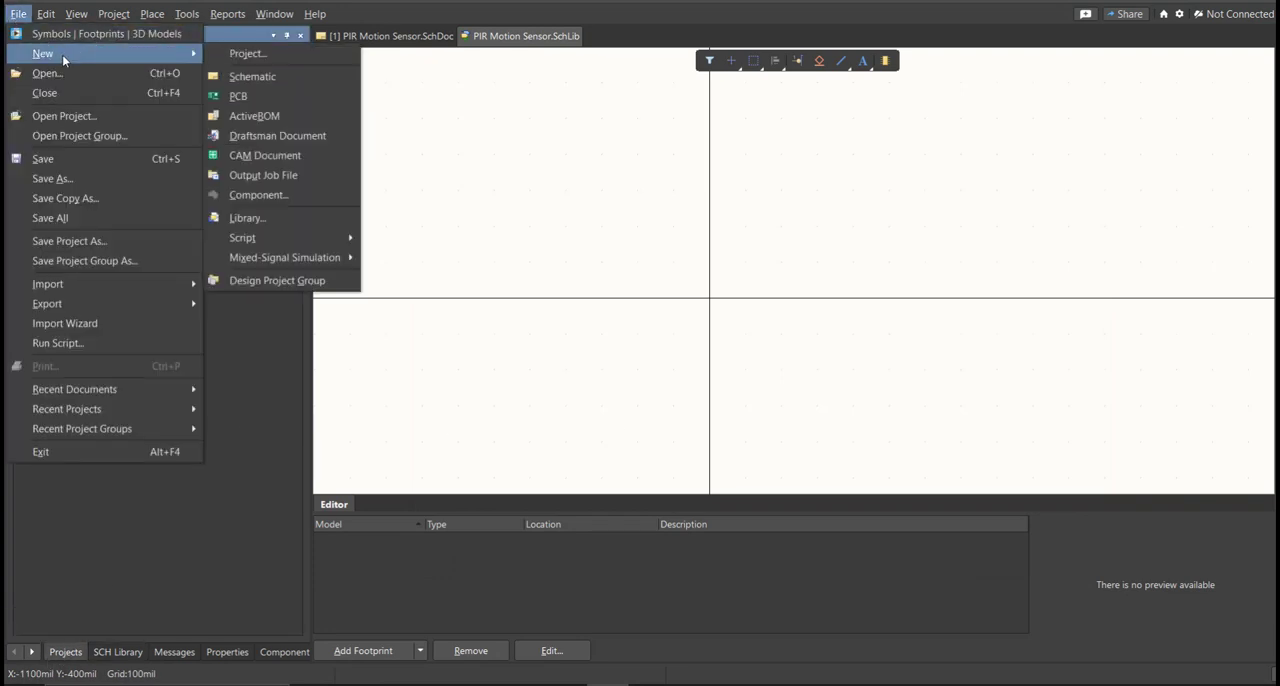
click(247, 218)
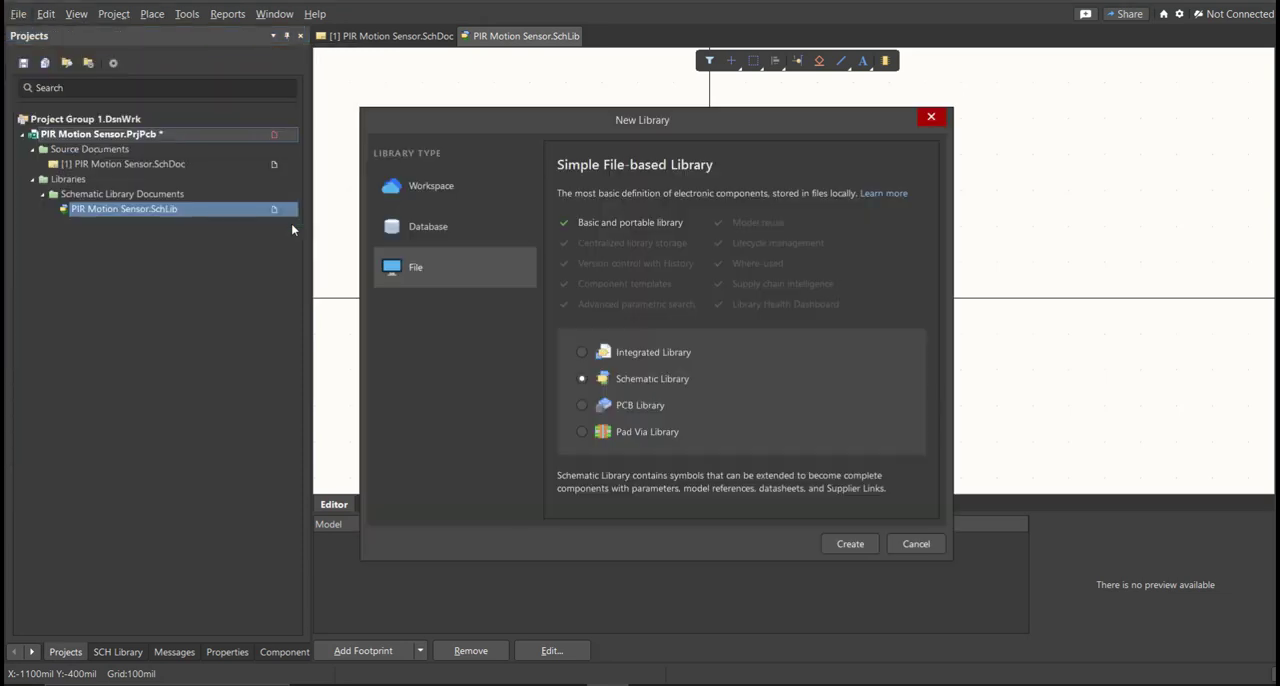
click(585, 407)
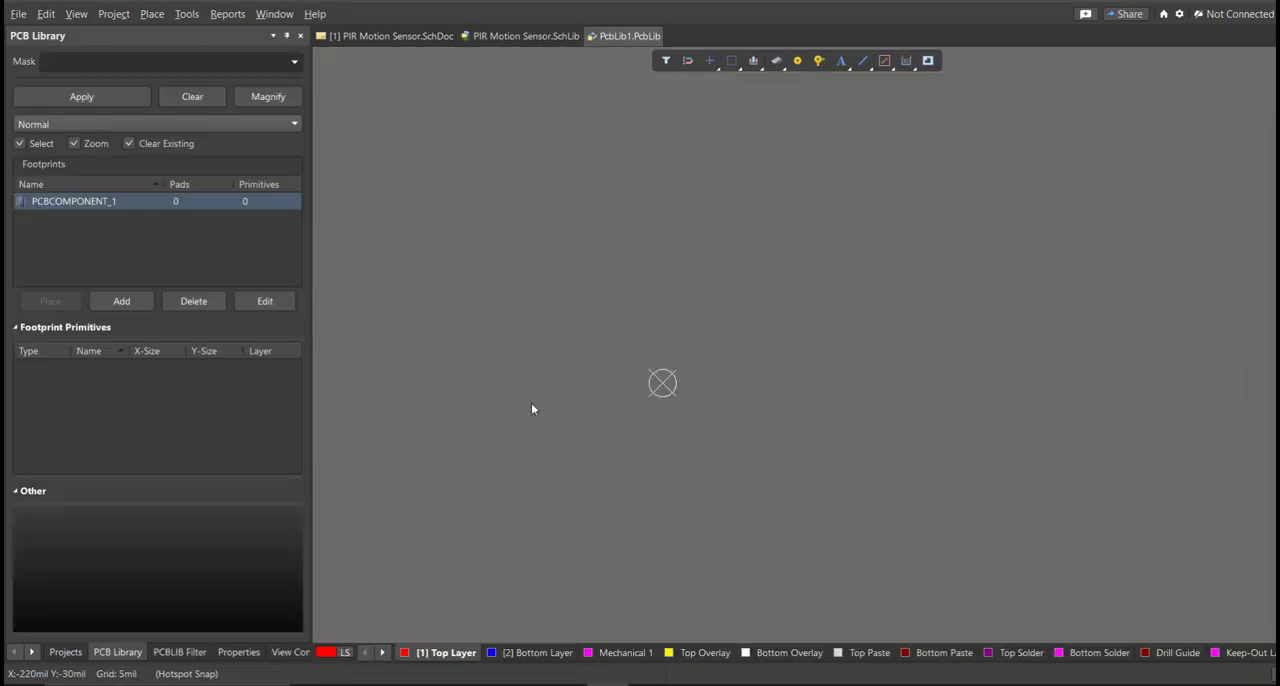
Save the new PCB library as PIR Motion Sensor in the project folder.
key(ctrl+s)
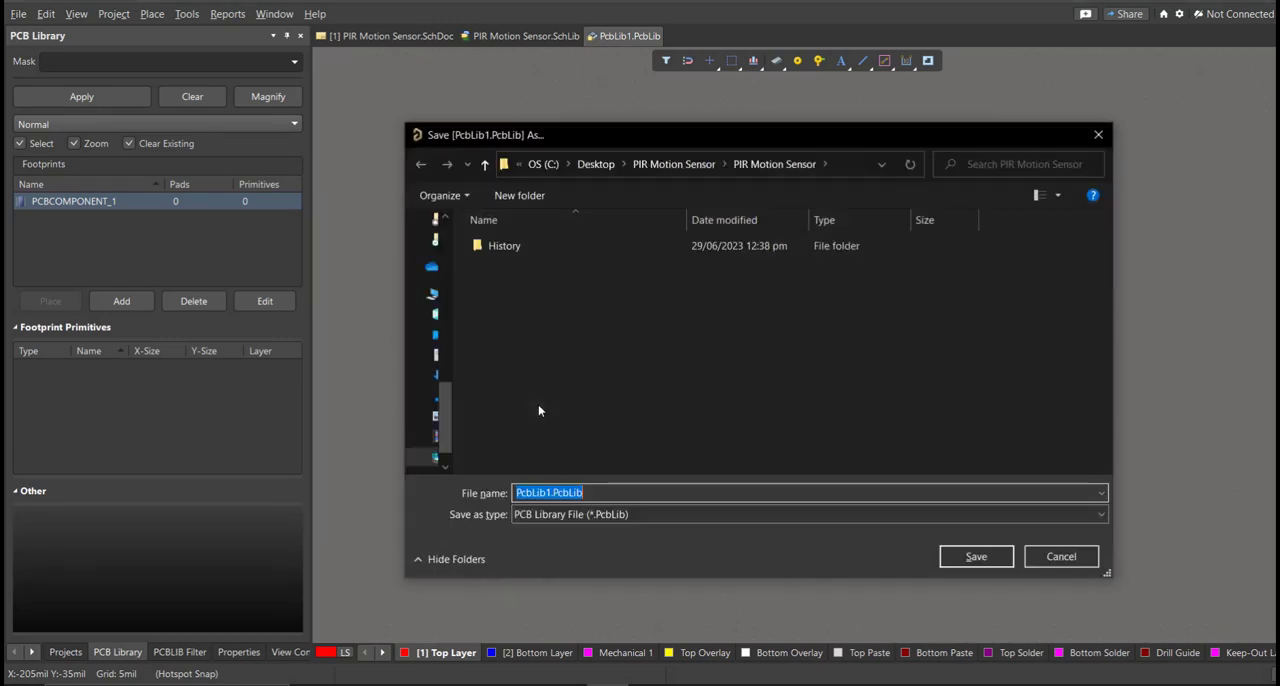
text(PIR Motion Sensor)
click(541, 405)
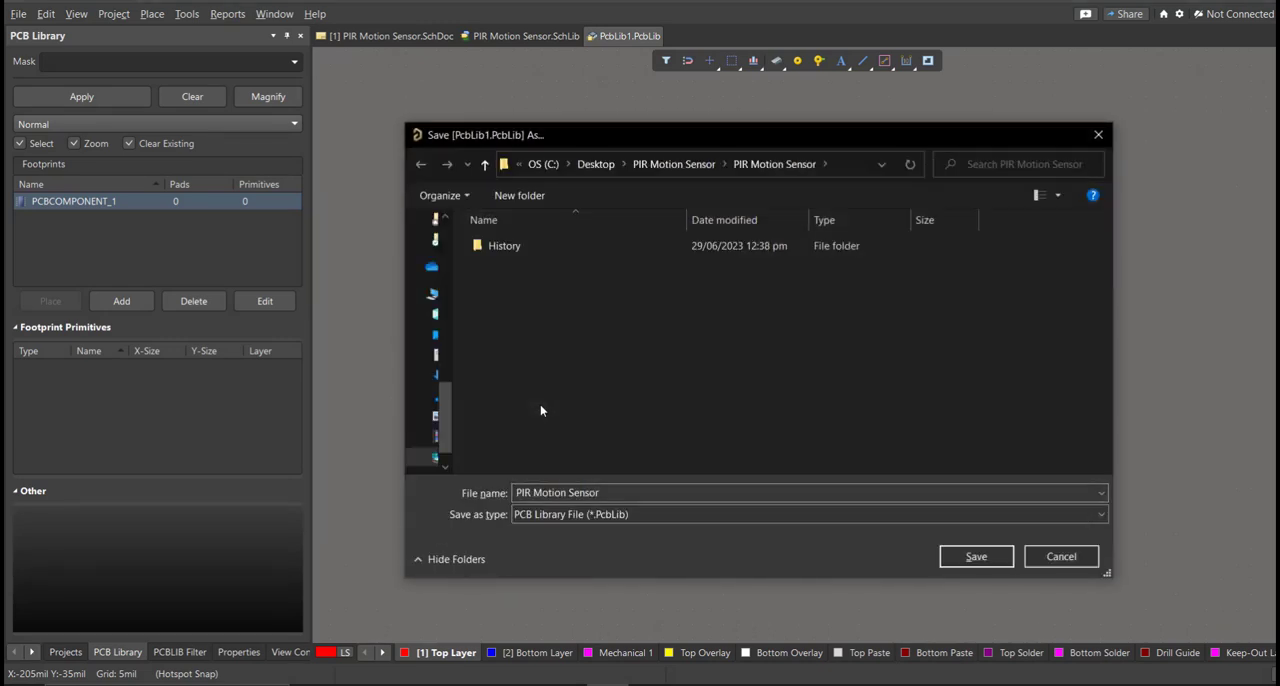
click(953, 558)
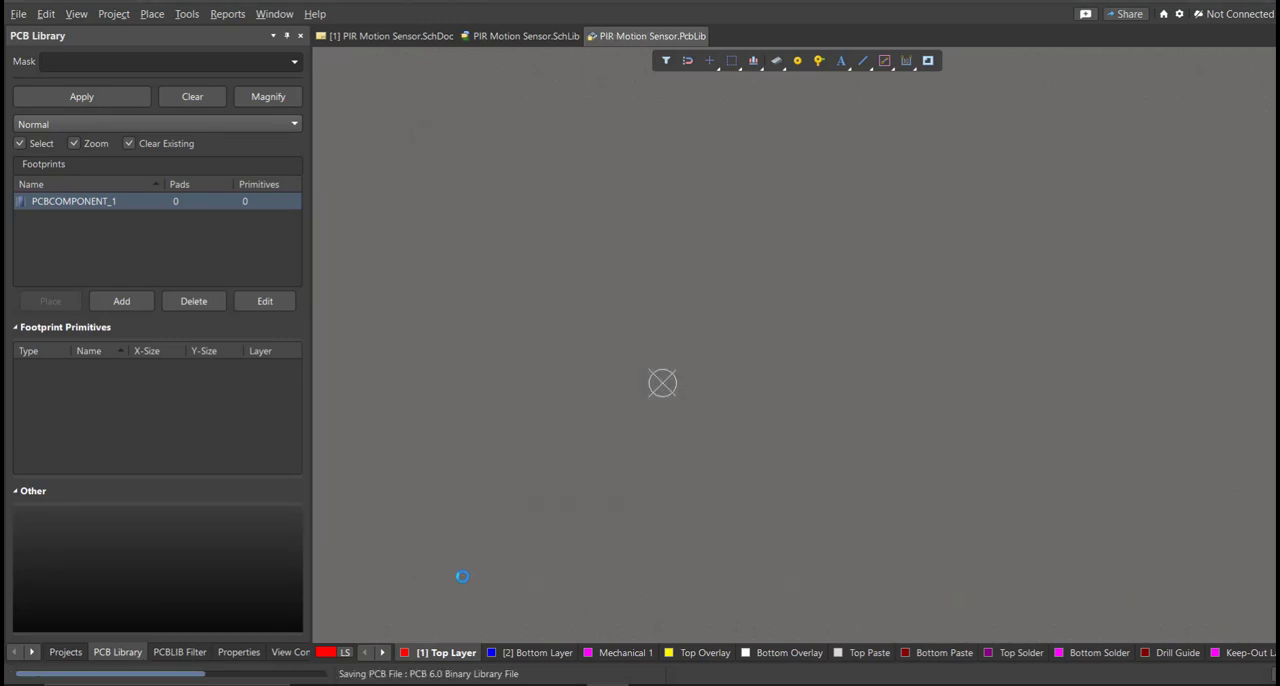
Save the PIR Motion Sensor PCB project with its added documents.
click(62, 652)
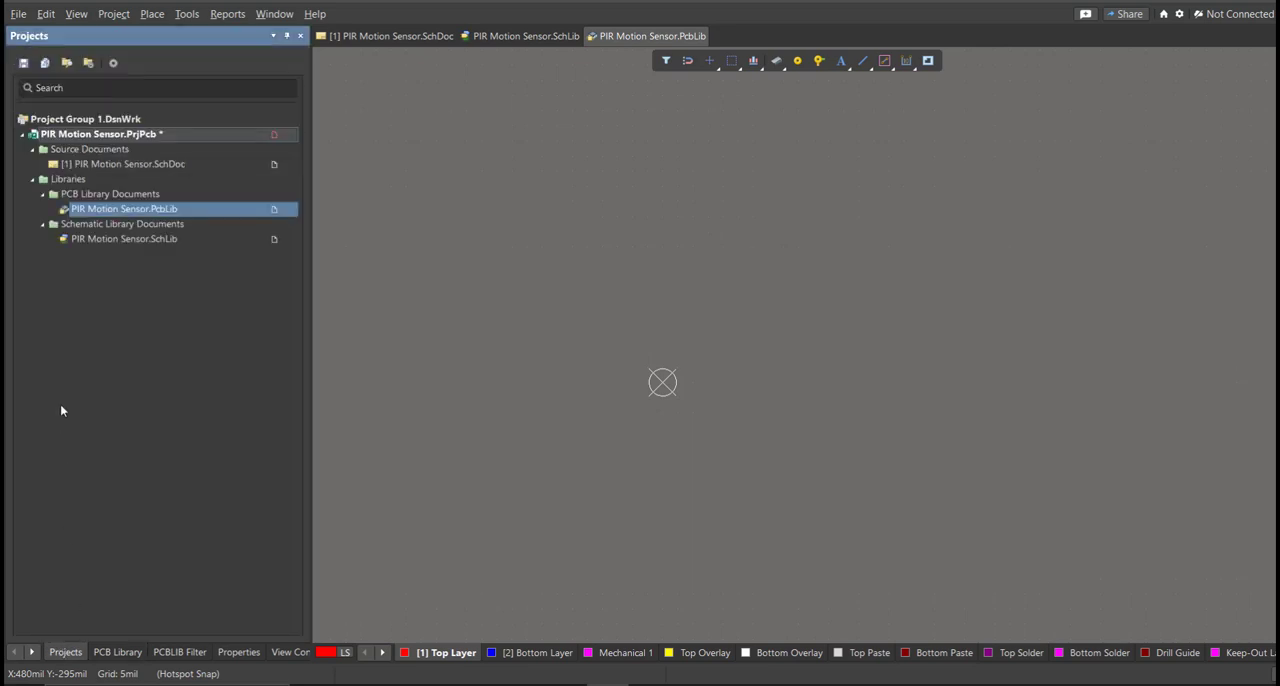
right_click(140, 139)
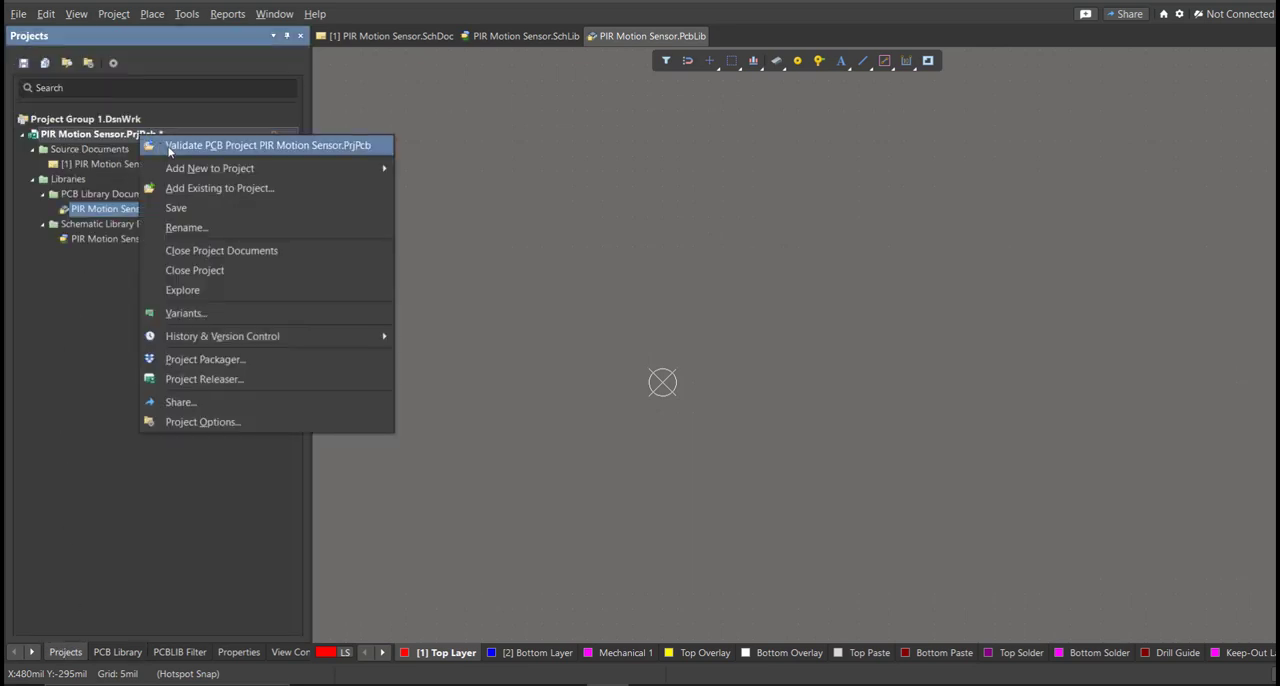
click(193, 207)
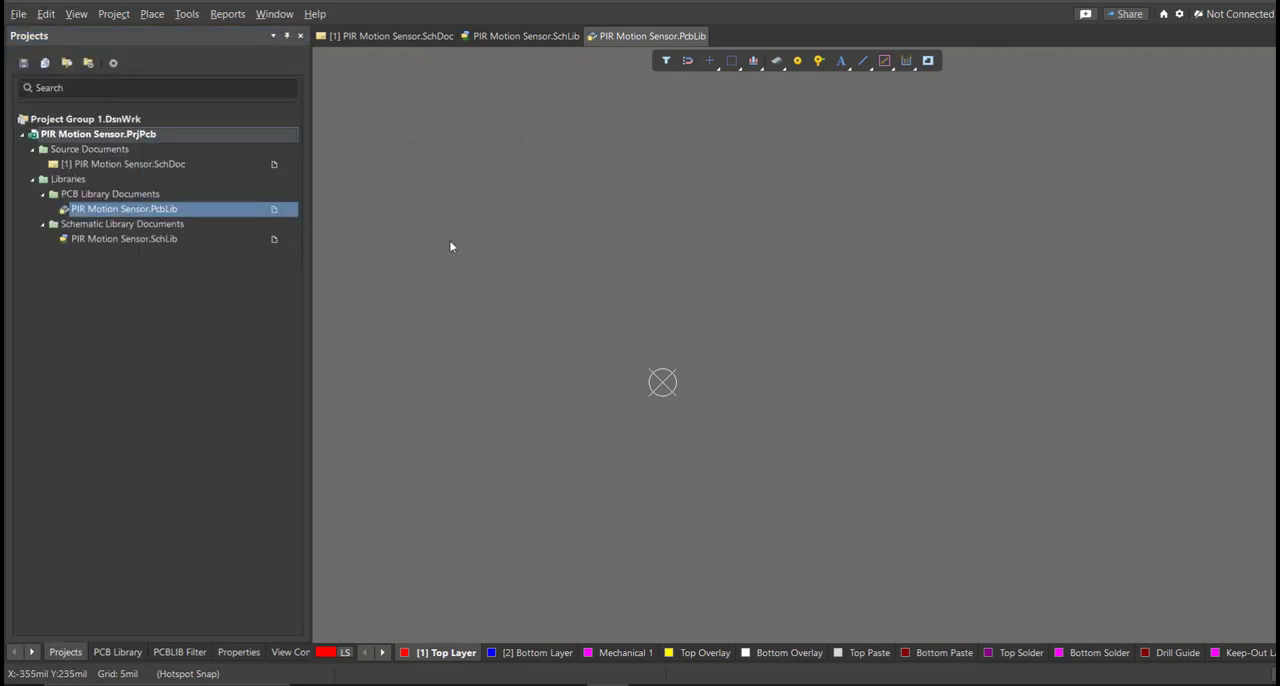
Bring up the PIR Motion Sensor schematic and open the Altium Library Loader over the sheet.
click(401, 37)
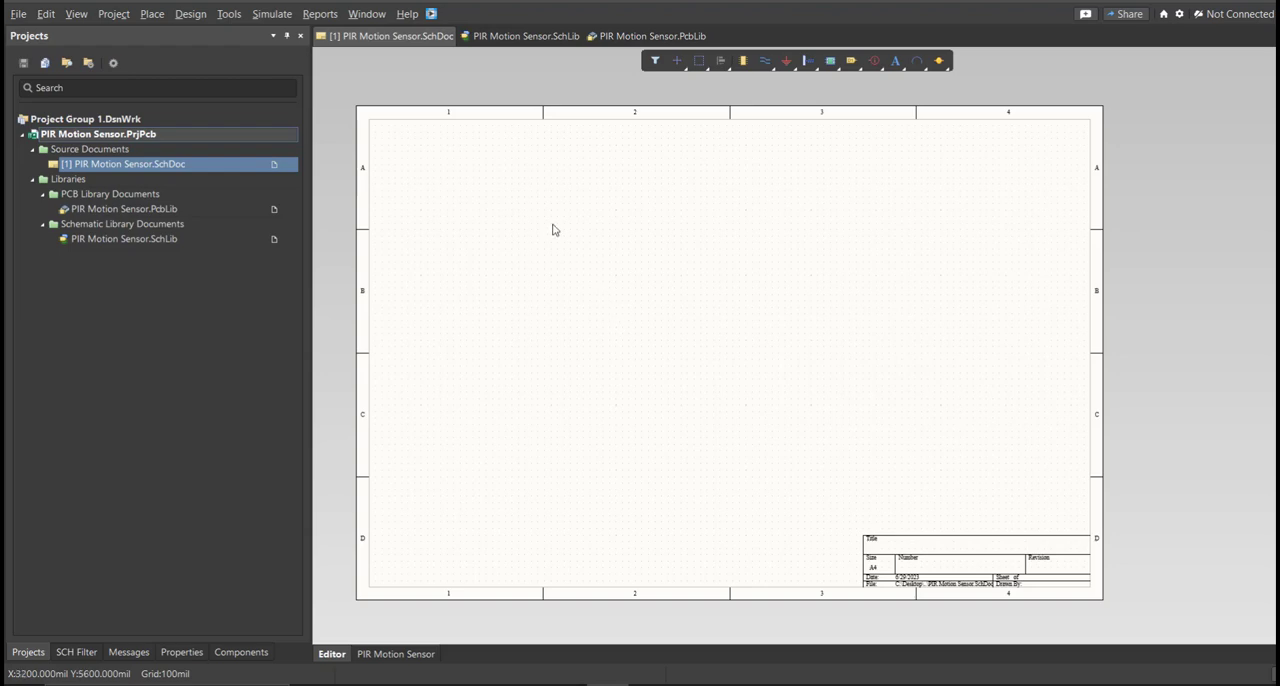
click(431, 13)
drag(141, 7, 498, 140)
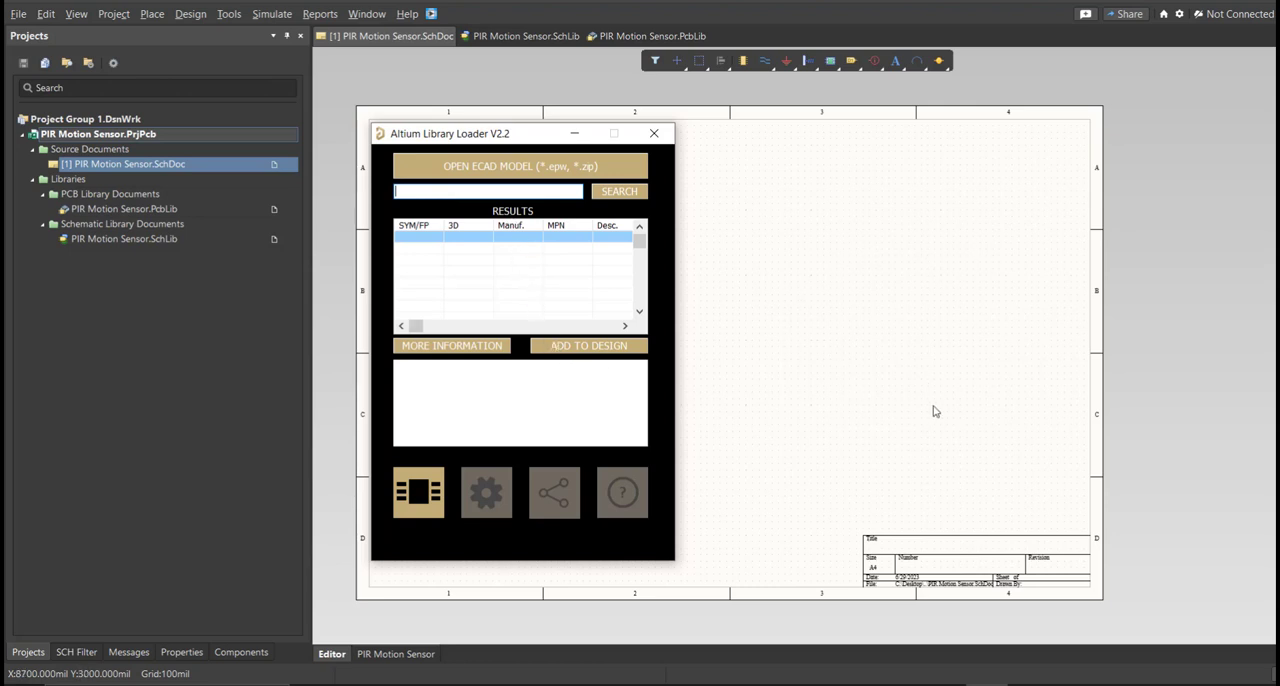
Switch to the Excel parts list and widen the Manufacturer_Name and Manufacturer_Part_Number columns to show their full headings.
click(946, 685)
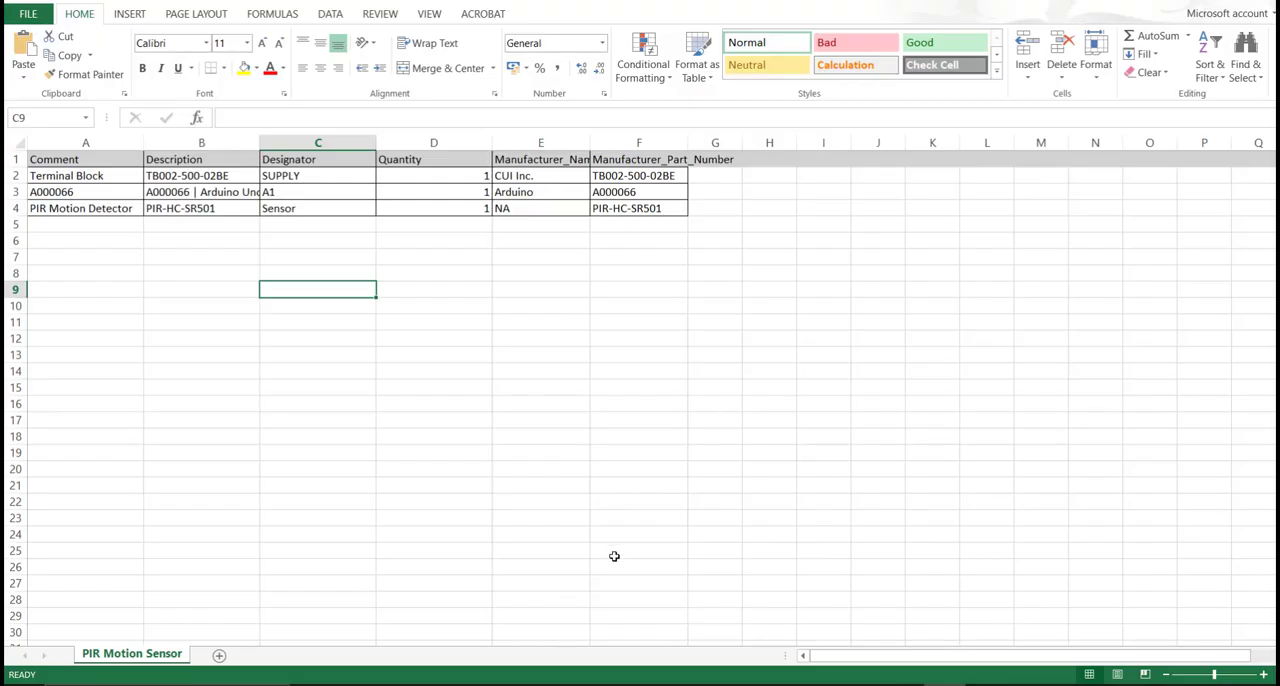
drag(84, 178, 656, 227)
click(654, 292)
drag(591, 143, 605, 143)
click(679, 180)
double_click(702, 143)
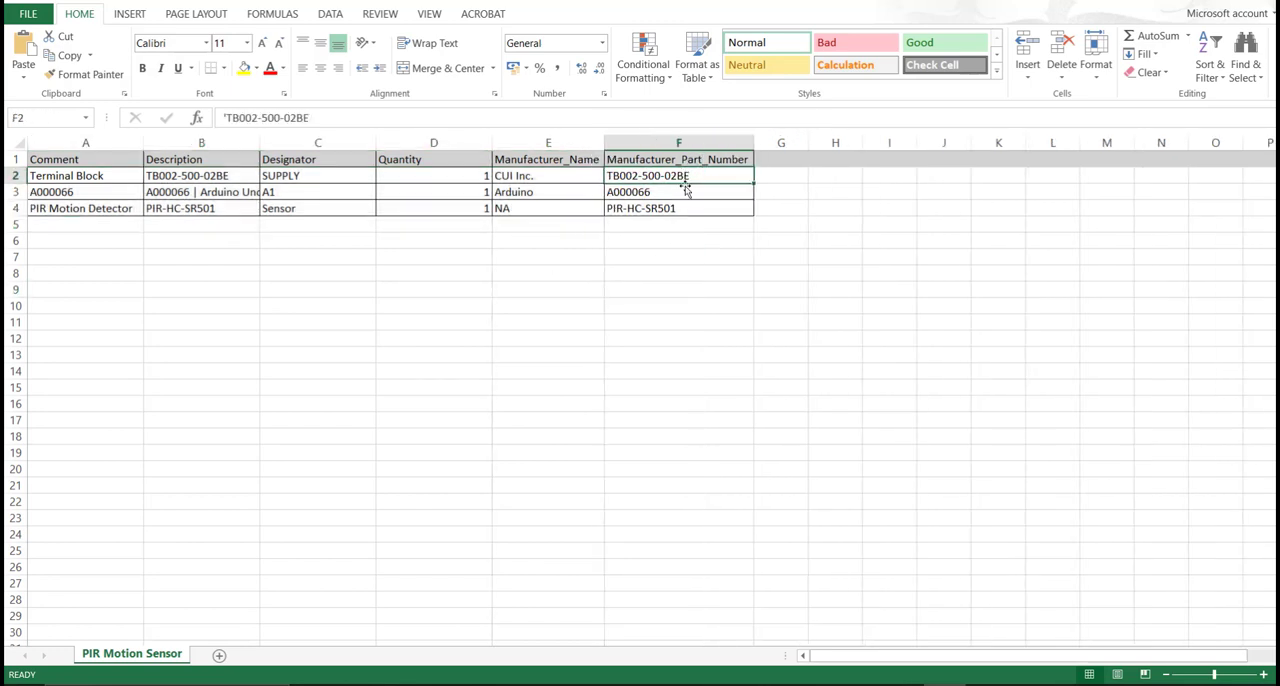
Copy the terminal block's part number TB002-500-02BE from cell F2.
double_click(689, 178)
drag(693, 177, 609, 176)
right_click(609, 176)
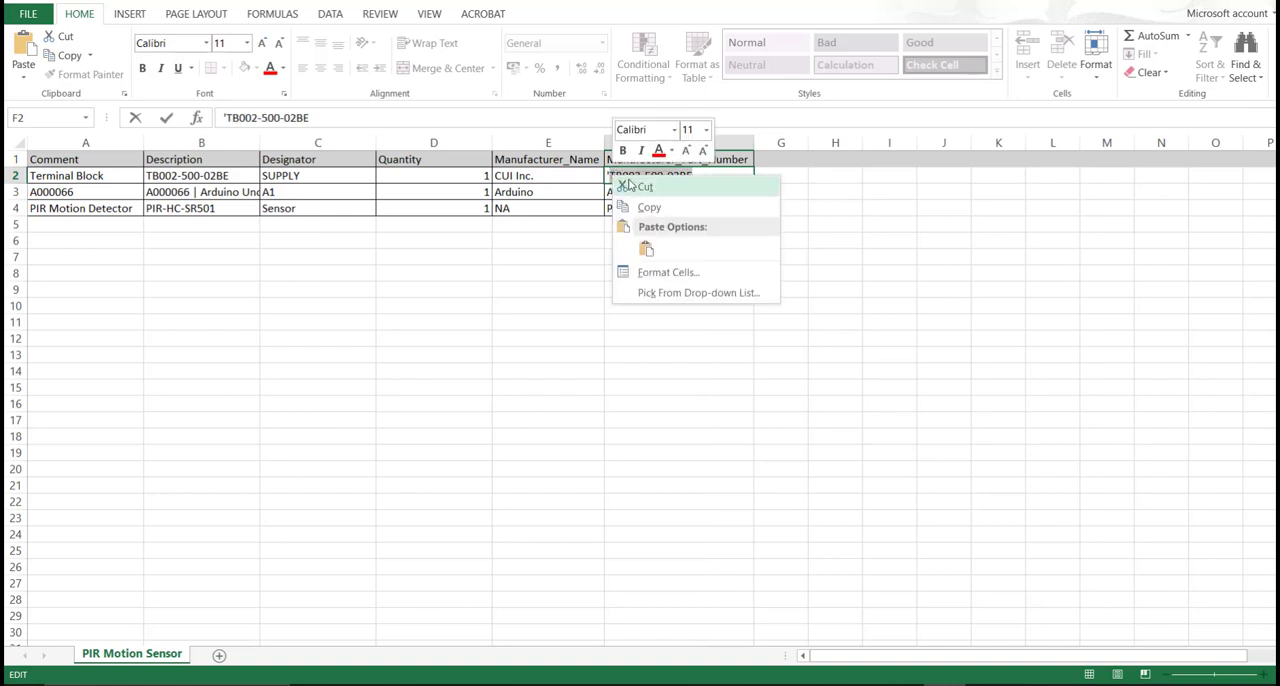
click(650, 208)
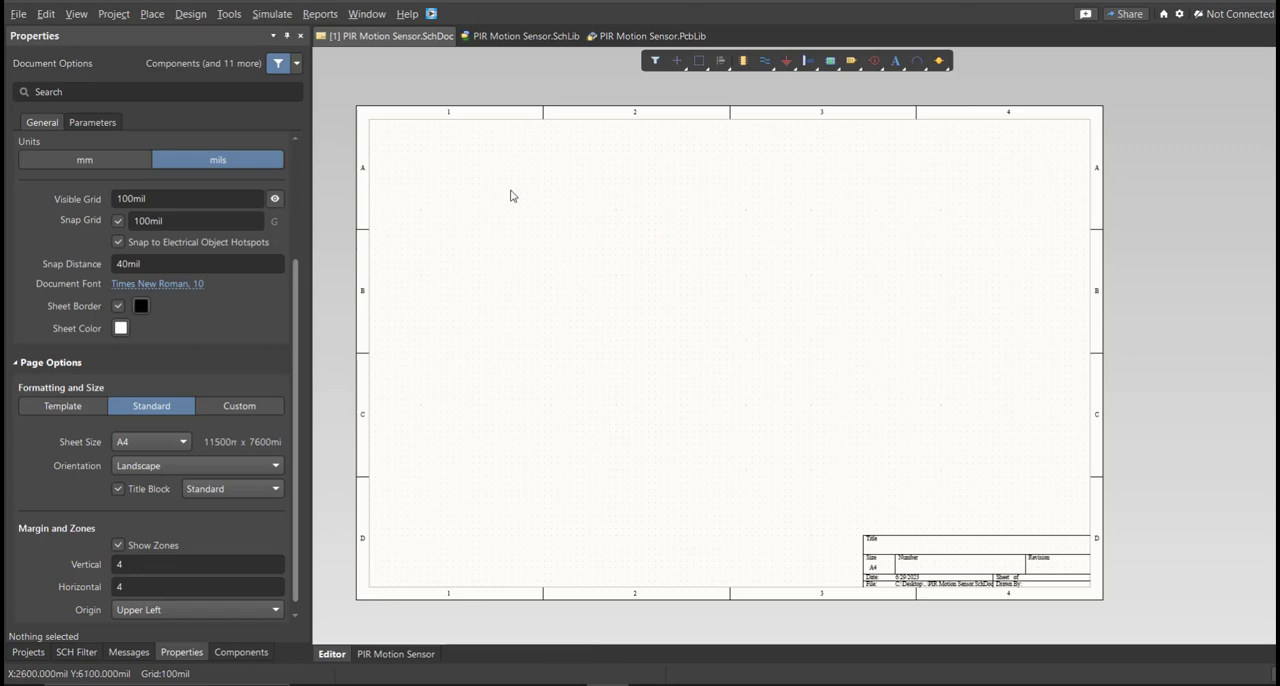
Switch to Altium Designer, open the Library Loader over the schematic and search for part TB002-500-02BE.
click(431, 13)
drag(100, 10, 474, 138)
click(526, 195)
key(ctrl+v)
click(610, 195)
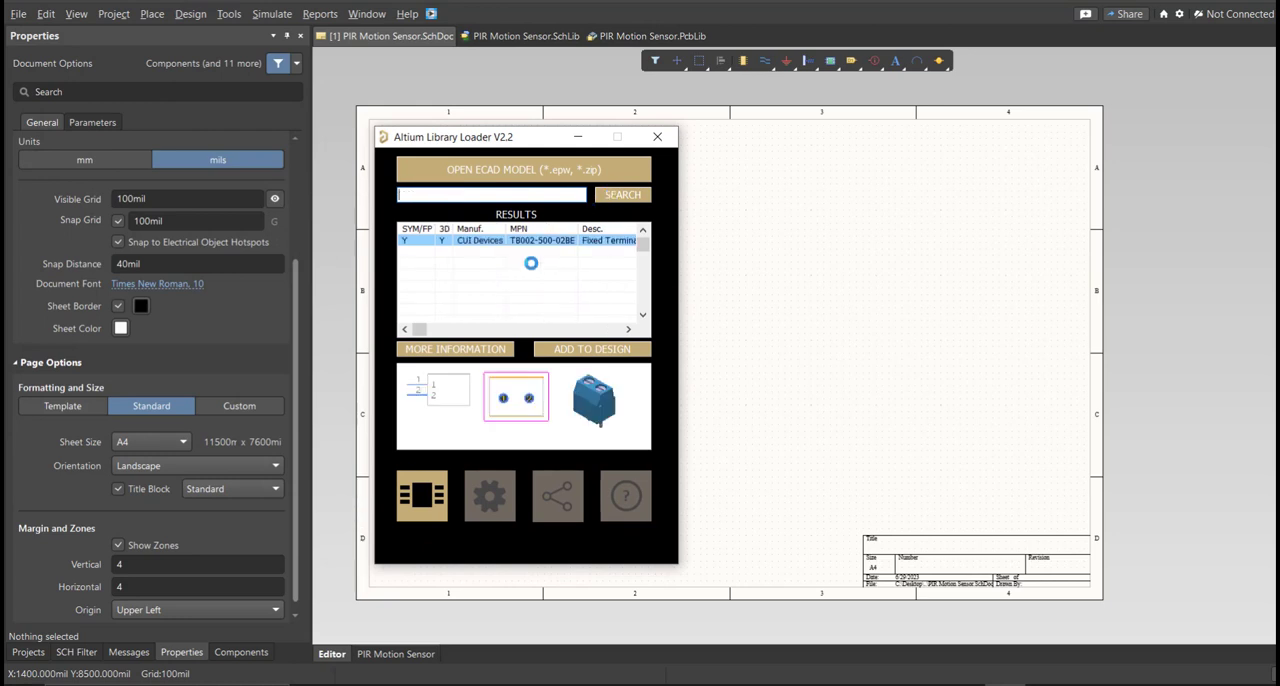
Add the TB002-500-02BE terminal block to the design, close the Library Loader and move the component onto the schematic sheet.
click(552, 352)
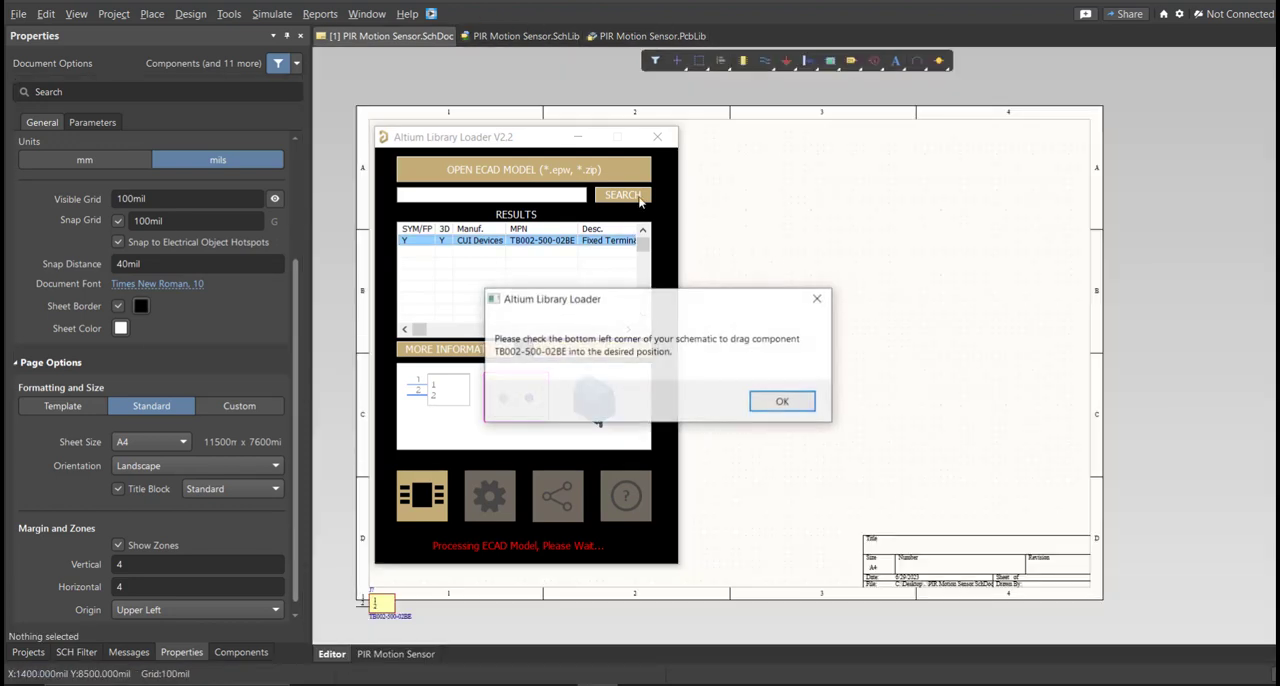
click(780, 398)
click(657, 137)
ctrl+scroll(354, 589, up, 5)
drag(425, 627, 492, 379)
Check the TB002-500-02BE symbol in the PIR Motion Sensor schematic library and delete the empty Component_1 entry.
click(530, 36)
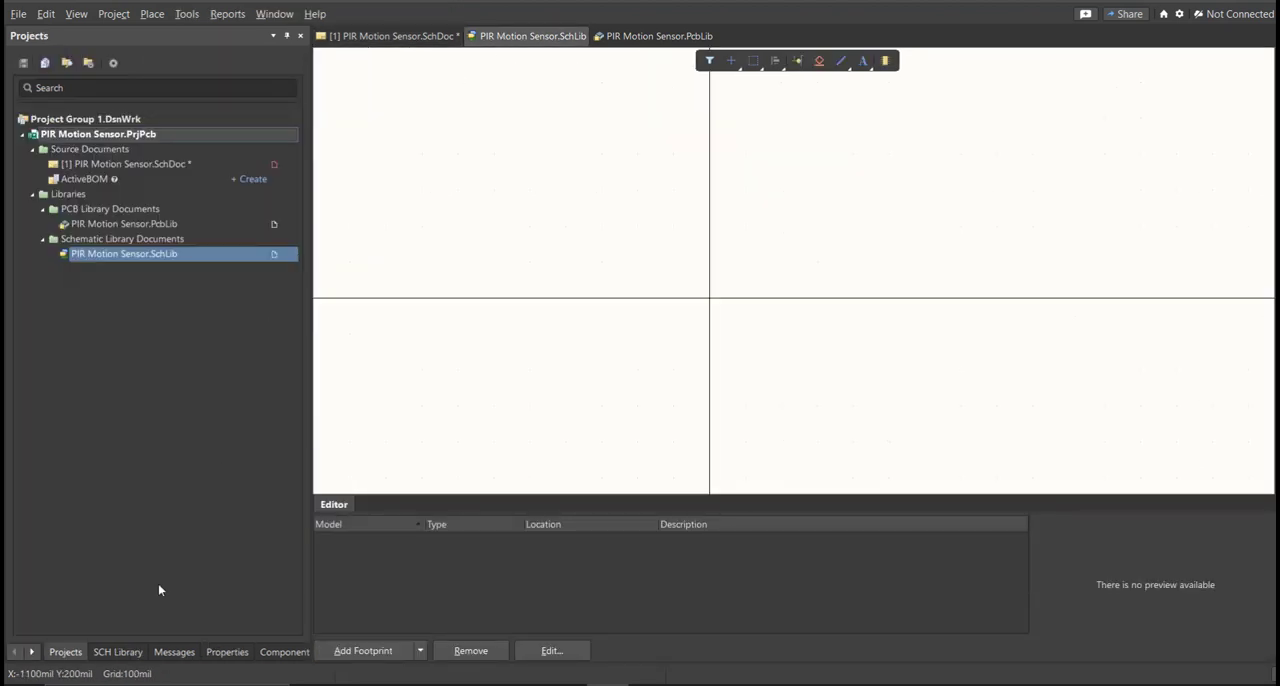
click(118, 651)
click(74, 103)
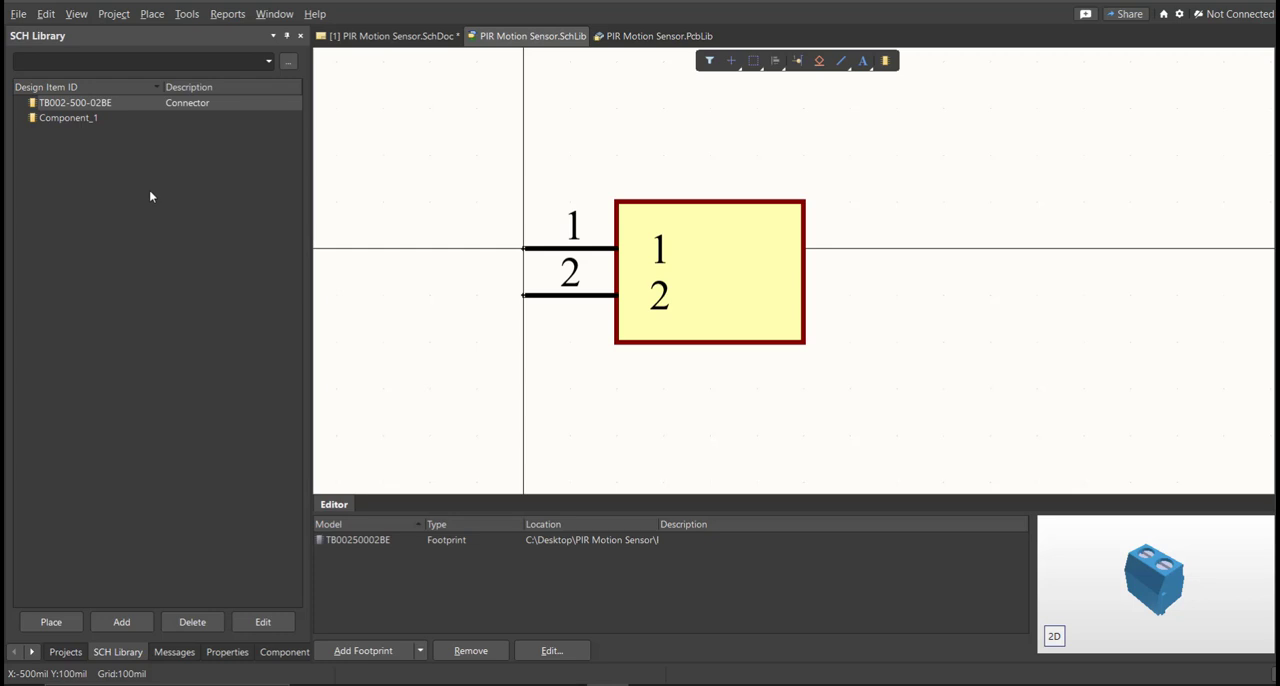
click(92, 123)
key(Delete)
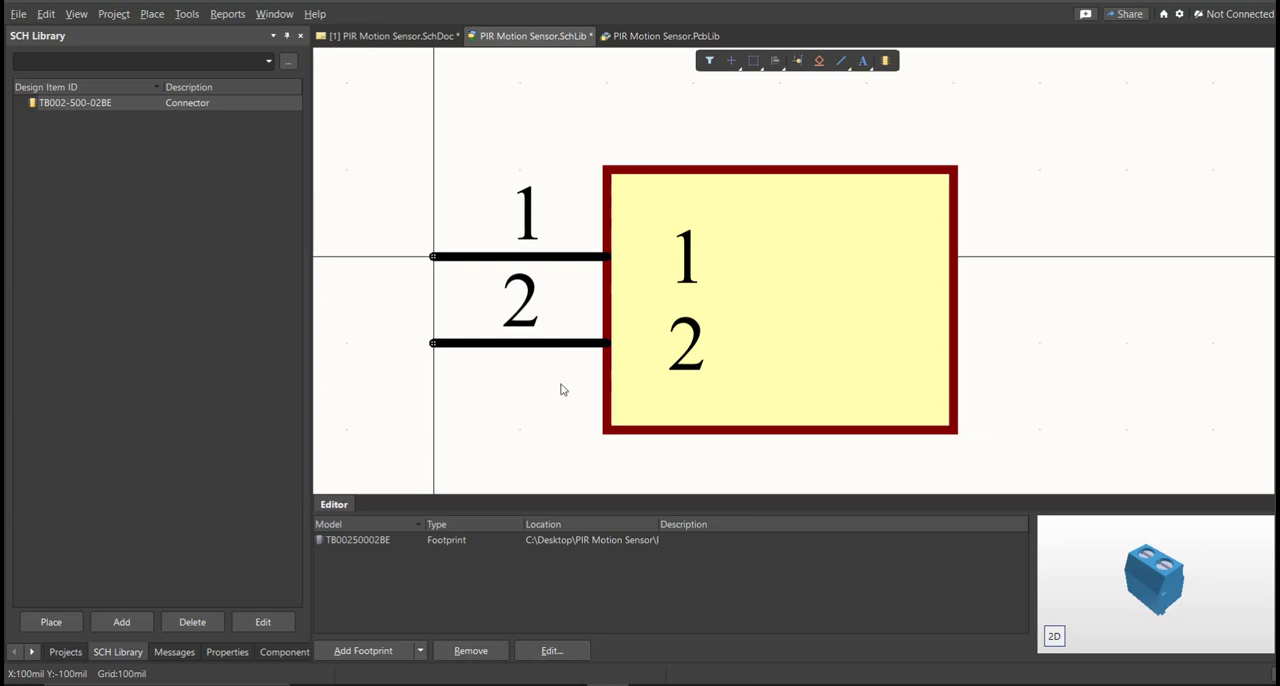
Set the TB002-500-02BE component's comment to Terminal Block and save the schematic library.
double_click(116, 104)
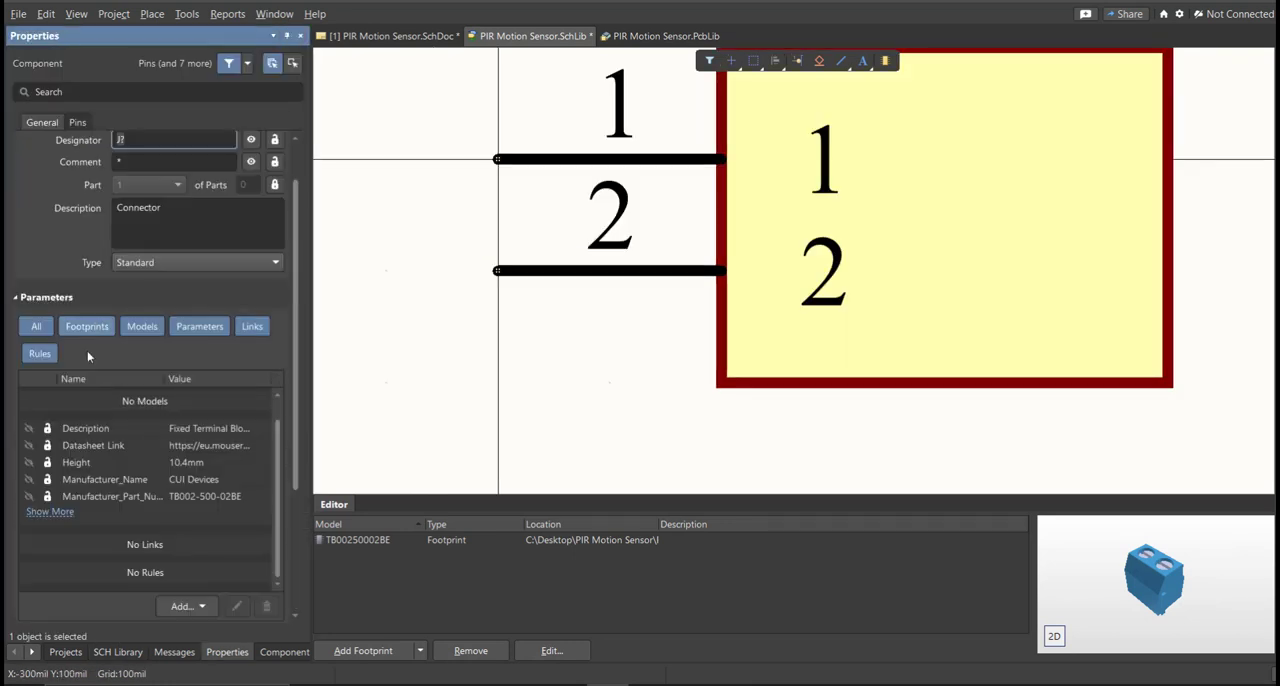
click(143, 217)
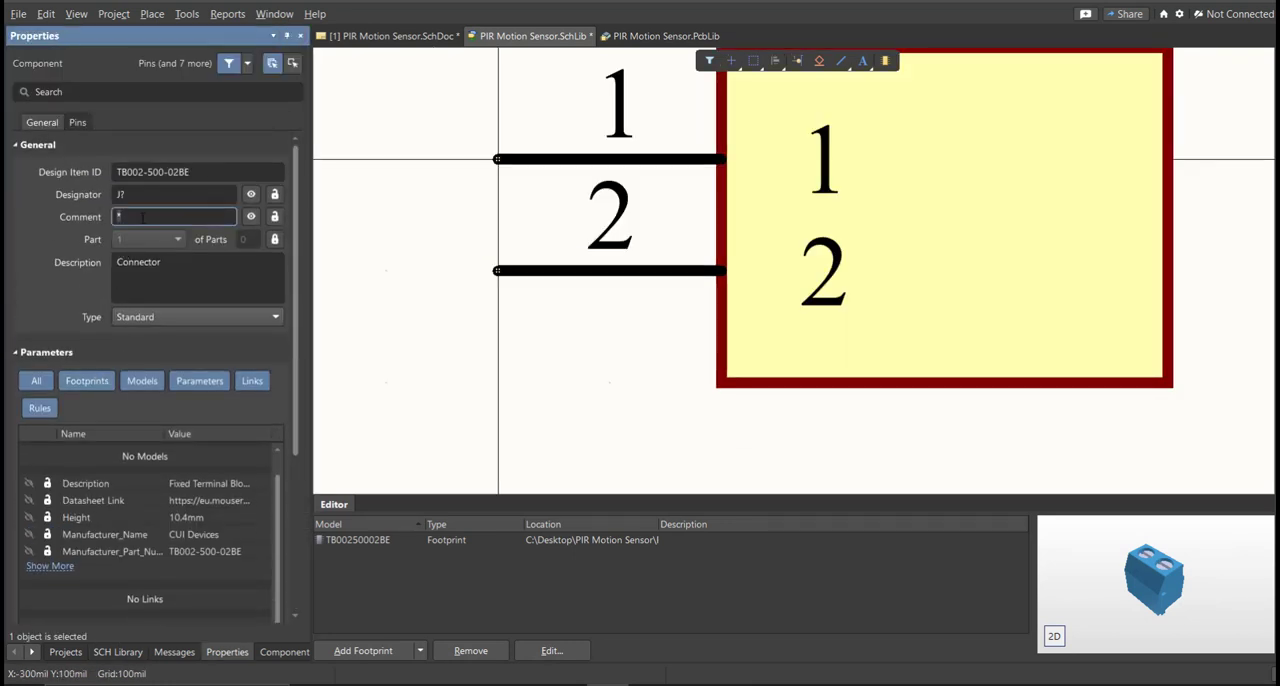
text(Terminal Block)
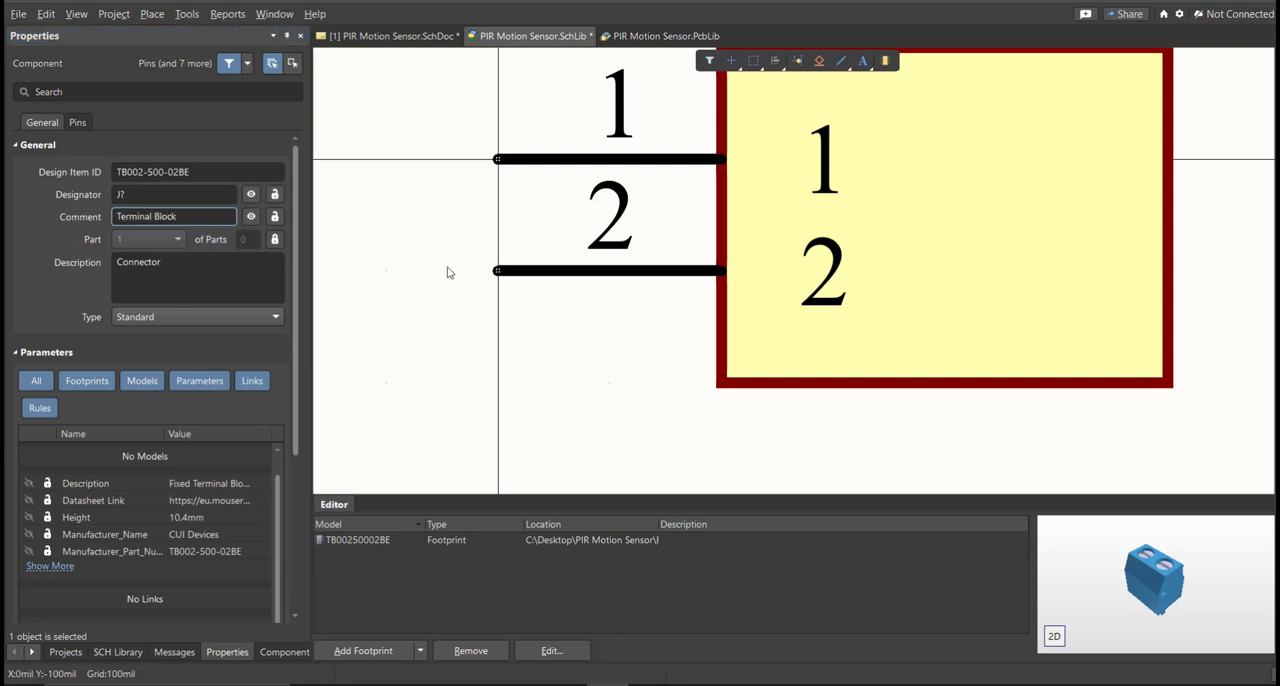
ctrl+scroll(420, 300, down, 1)
key(ctrl+s)
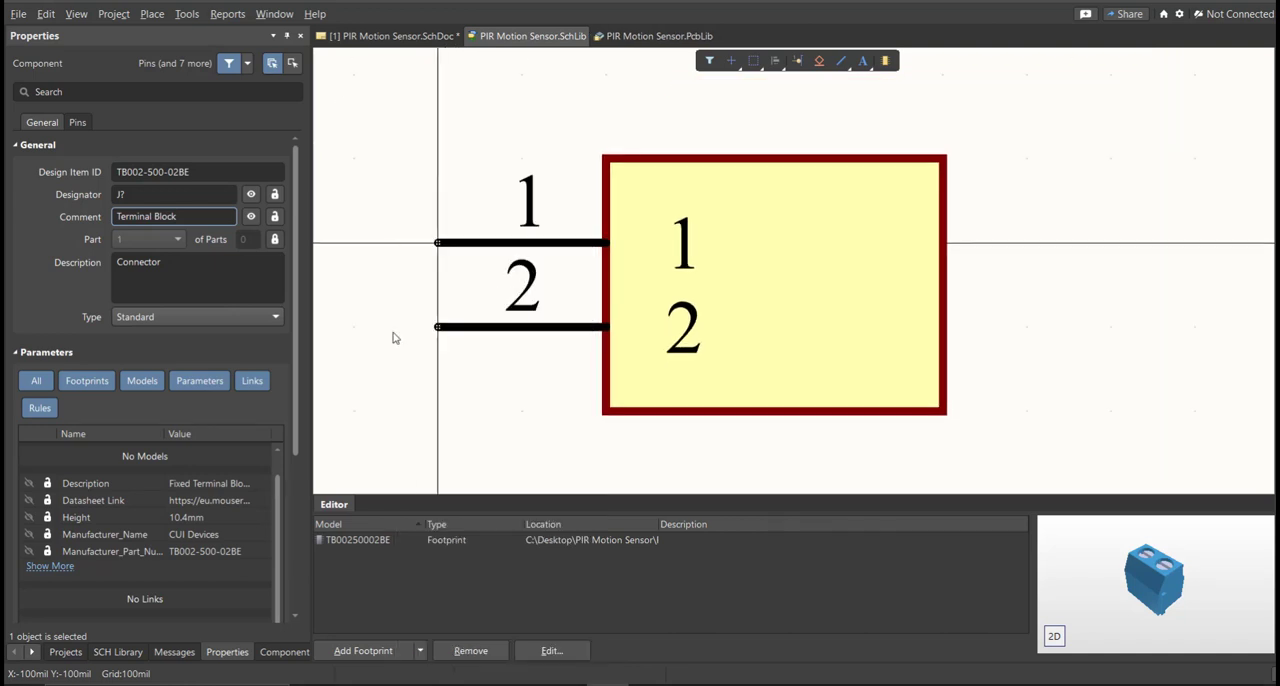
Place the updated TB002-500-02BE symbol from the schematic library beside the existing terminal block on the schematic.
click(115, 653)
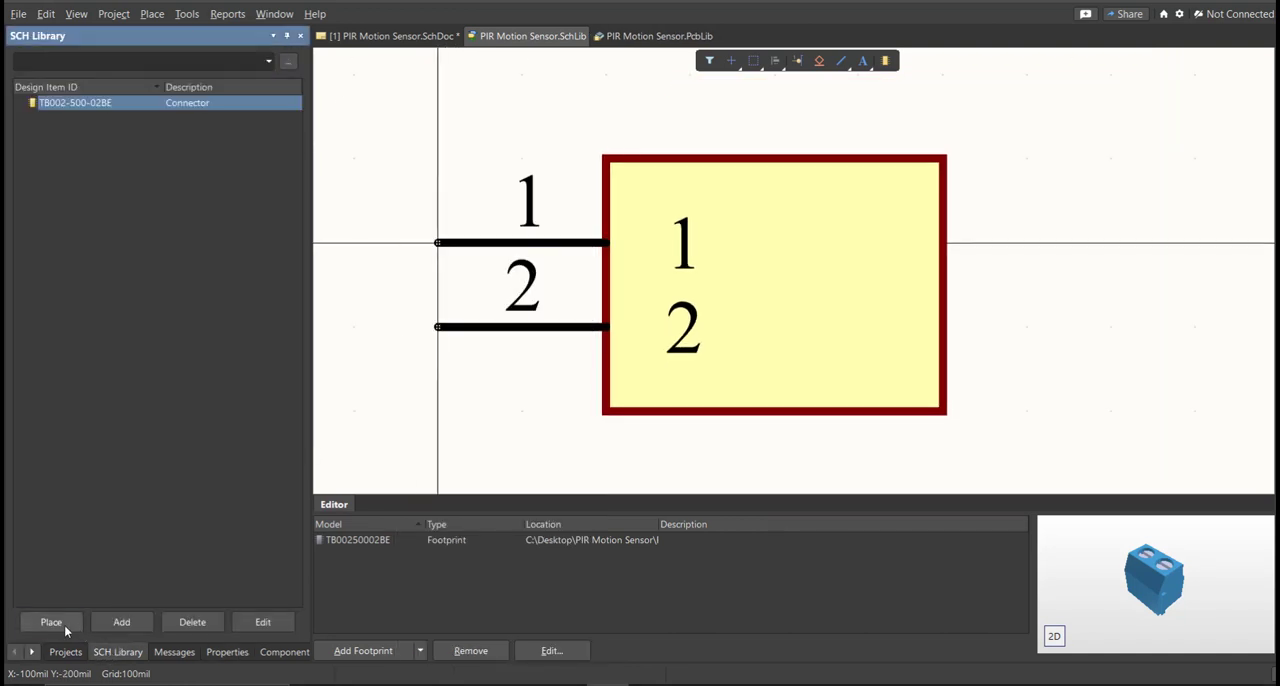
click(64, 625)
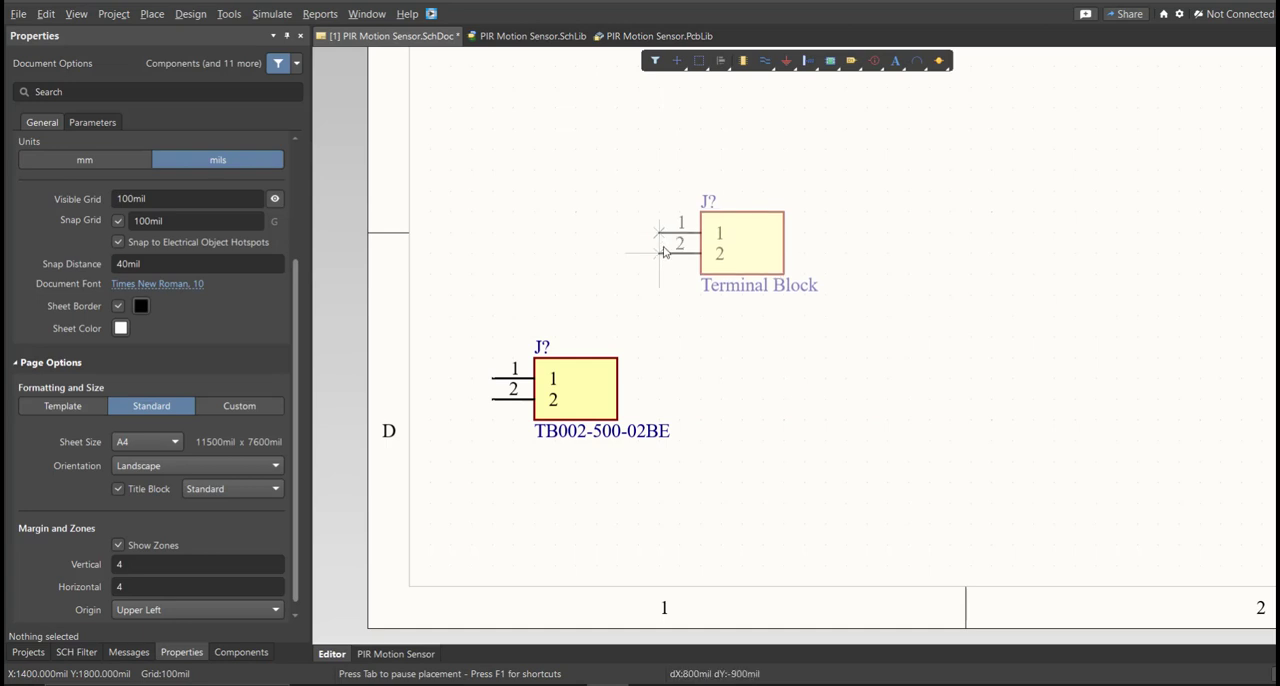
click(725, 402)
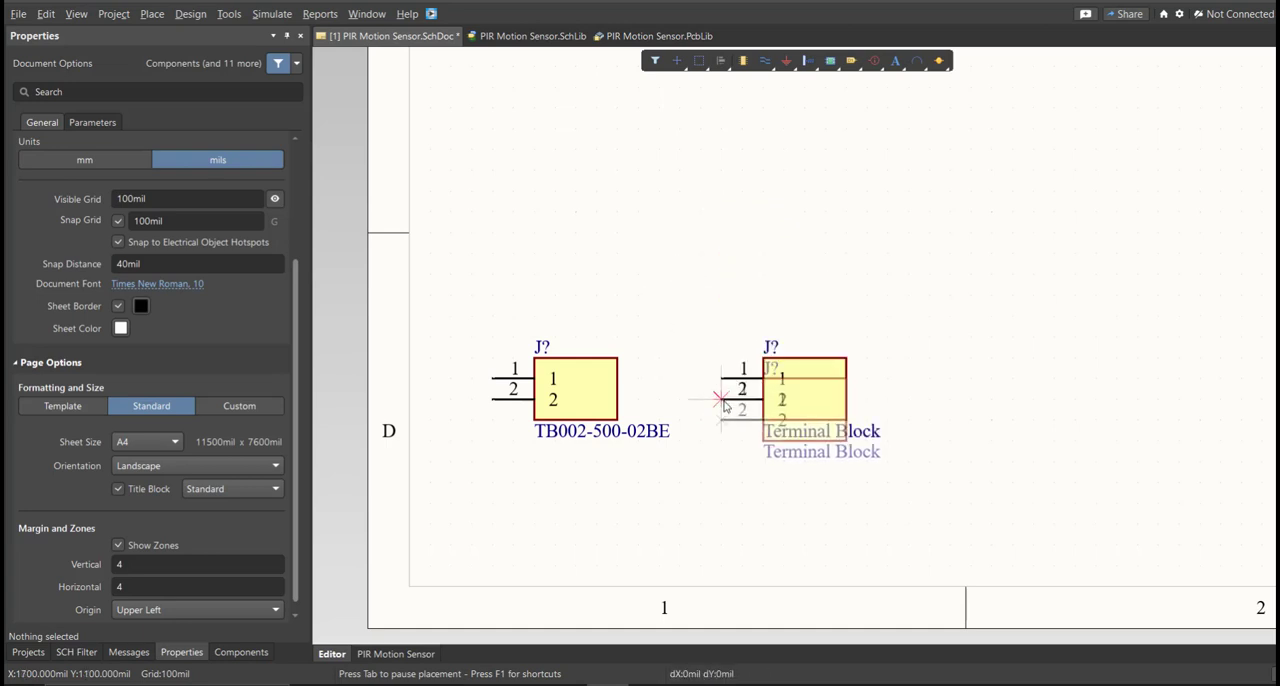
key(Escape)
Select the old and new terminal block symbols and clear them from the schematic sheet.
right_drag(699, 409, 629, 442)
click(620, 484)
mouse_move(621, 487)
right_down()
mouse_move(626, 450)
mouse_move(628, 468)
right_up()
drag(592, 322, 405, 451)
drag(826, 335, 741, 415)
click(669, 509)
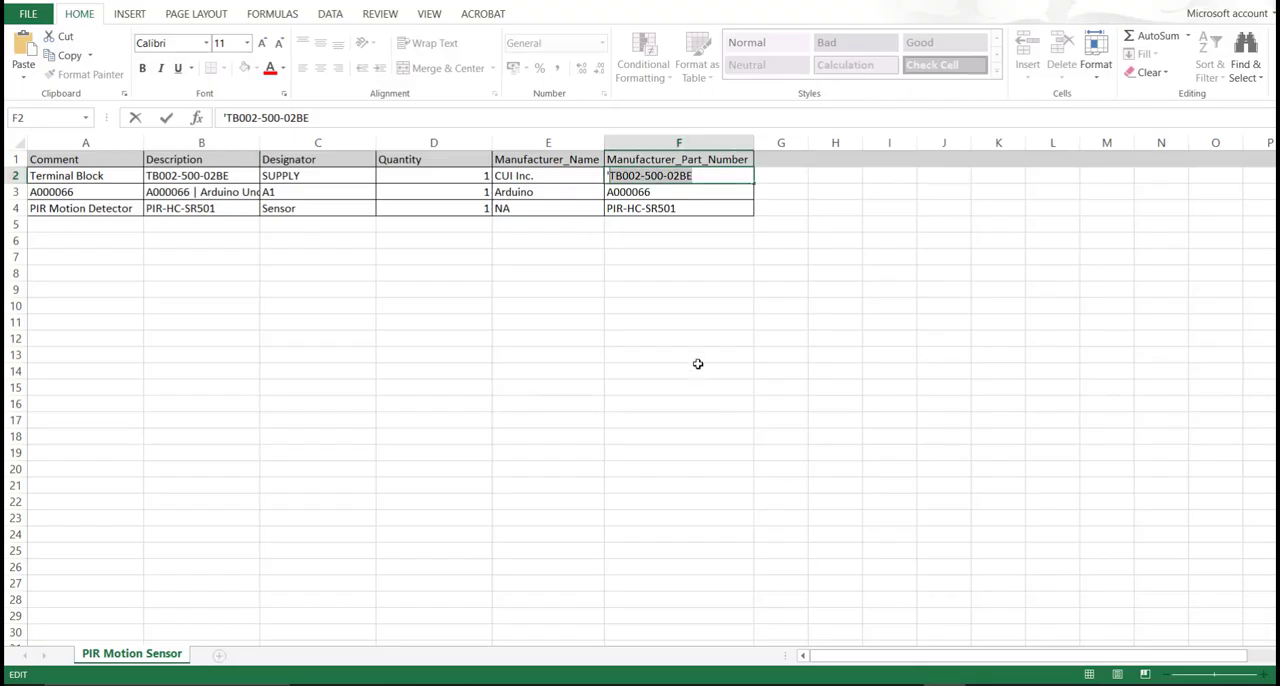
Switch to the Excel parts list and go over the manufacturer part numbers in F2:F4.
click(698, 364)
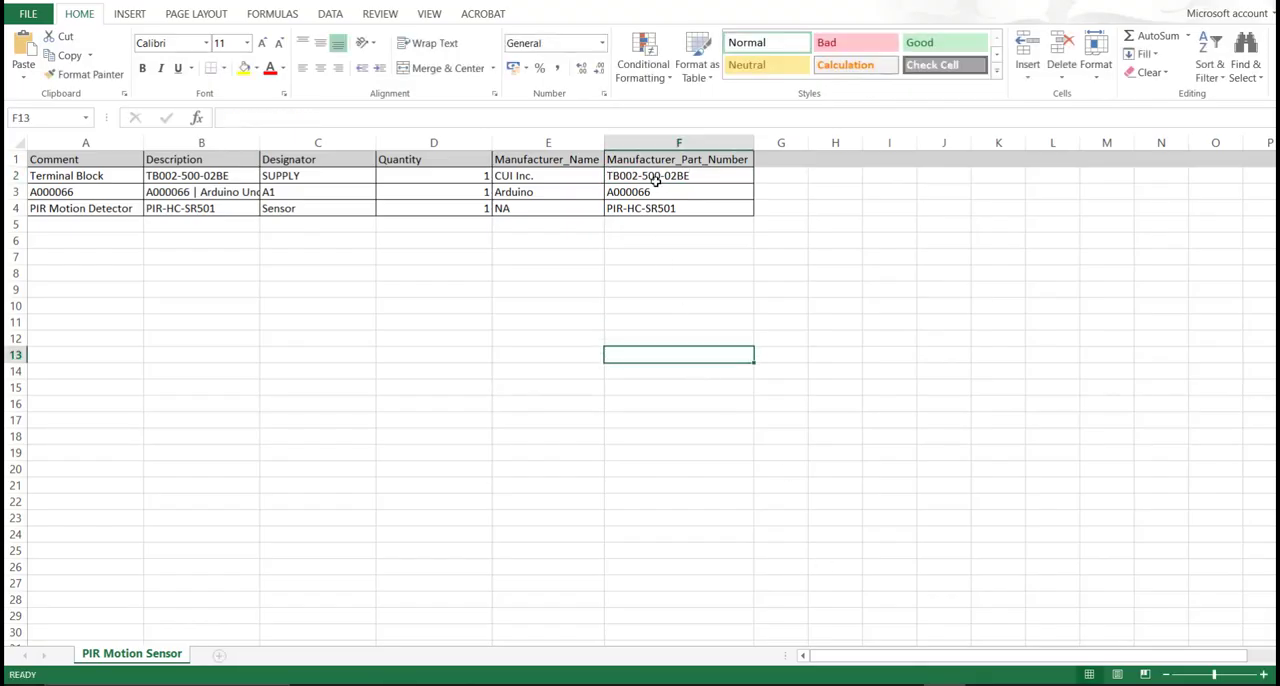
drag(657, 178, 657, 216)
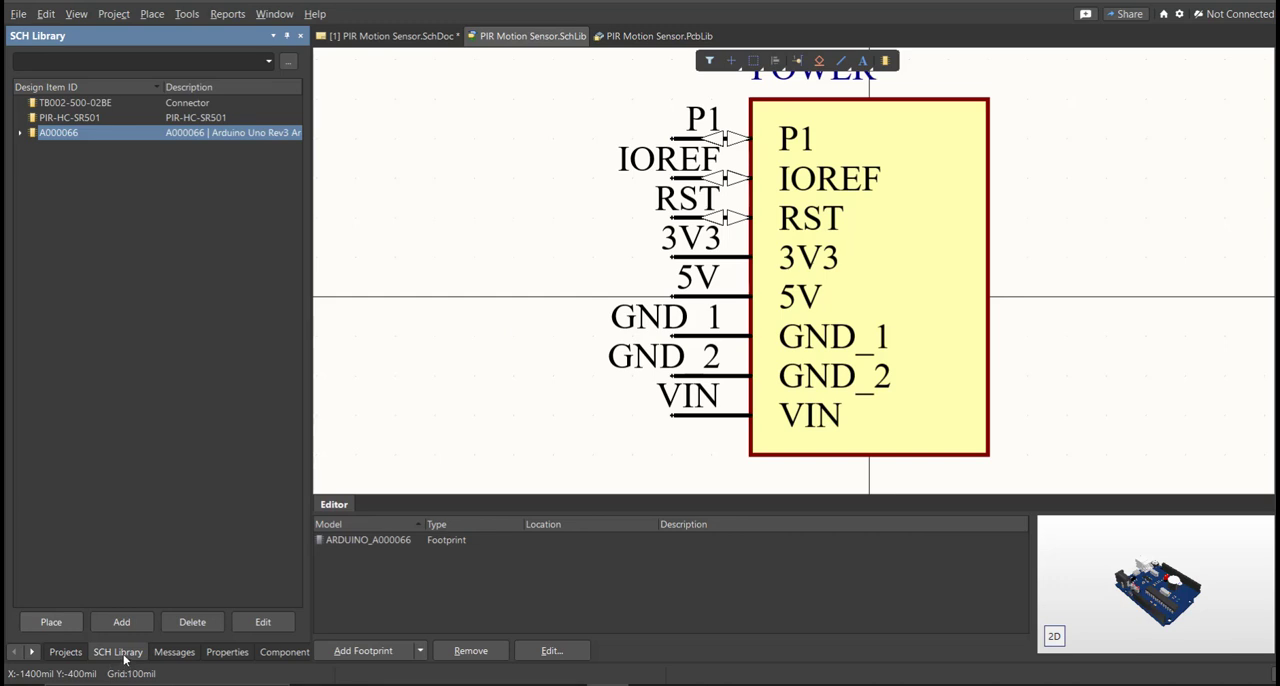
Switch to Altium Designer and review the TB002-500-02BE, PIR-HC-SR501 and A000066 symbols and models in the schematic library.
click(118, 106)
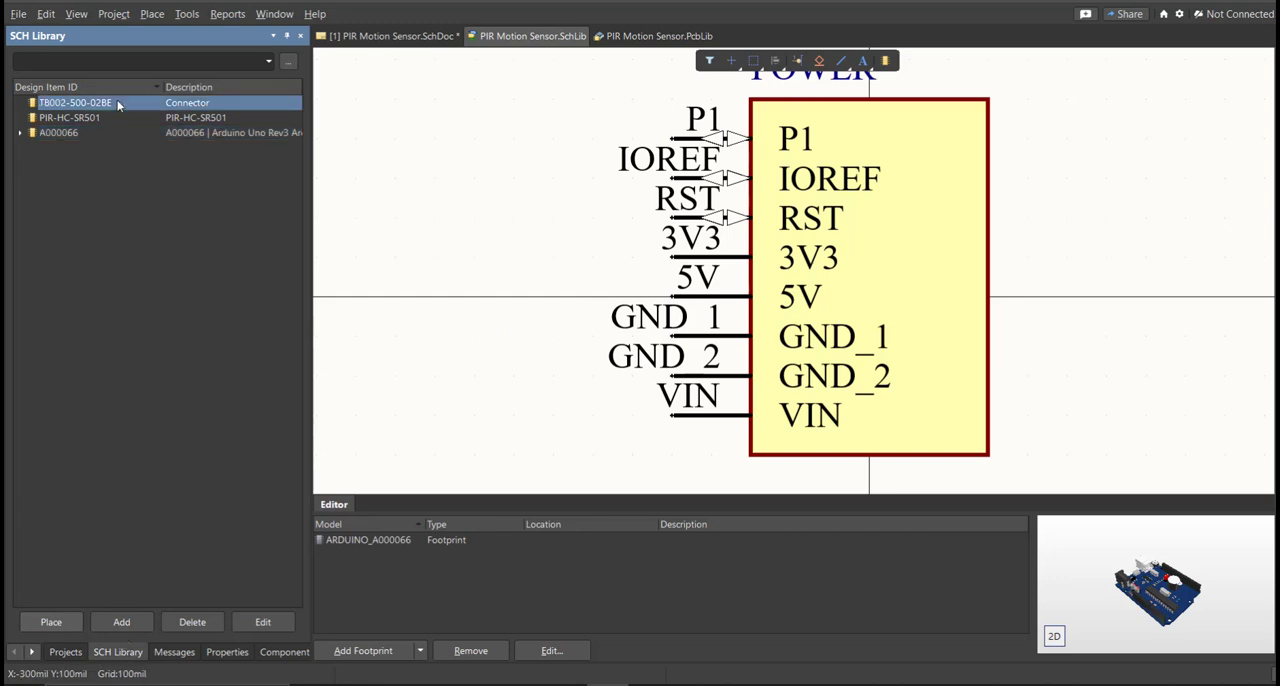
key(Down)
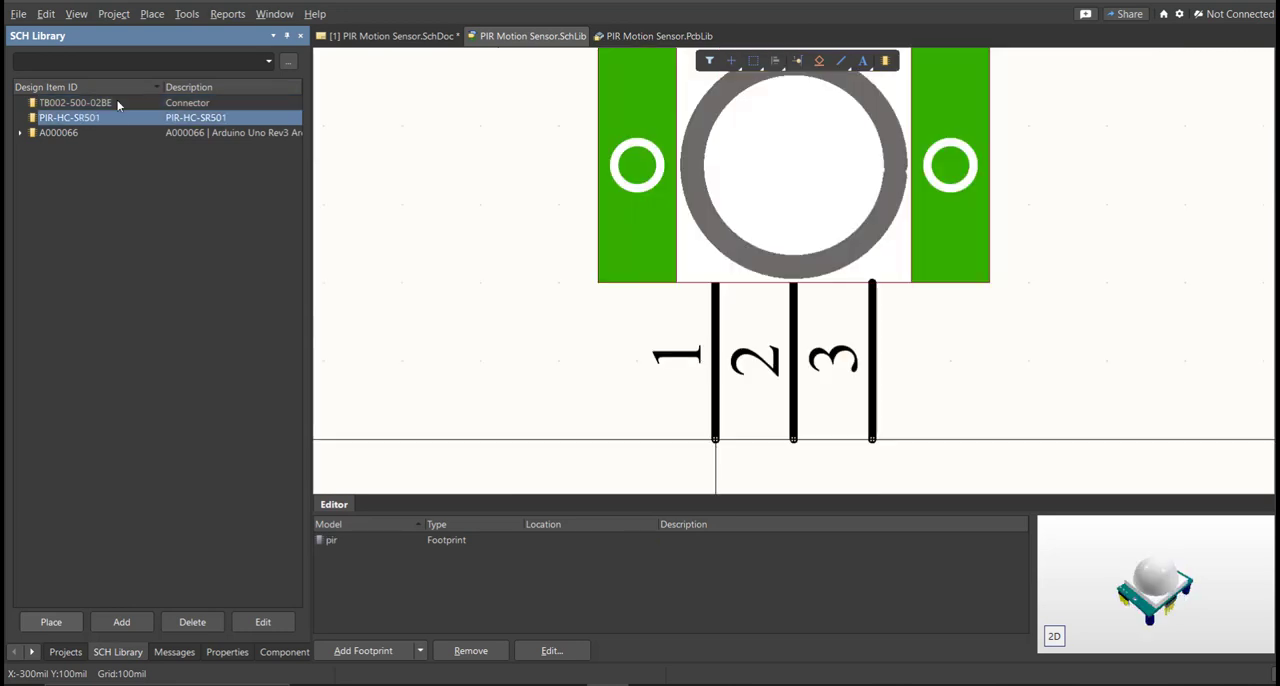
key(Down)
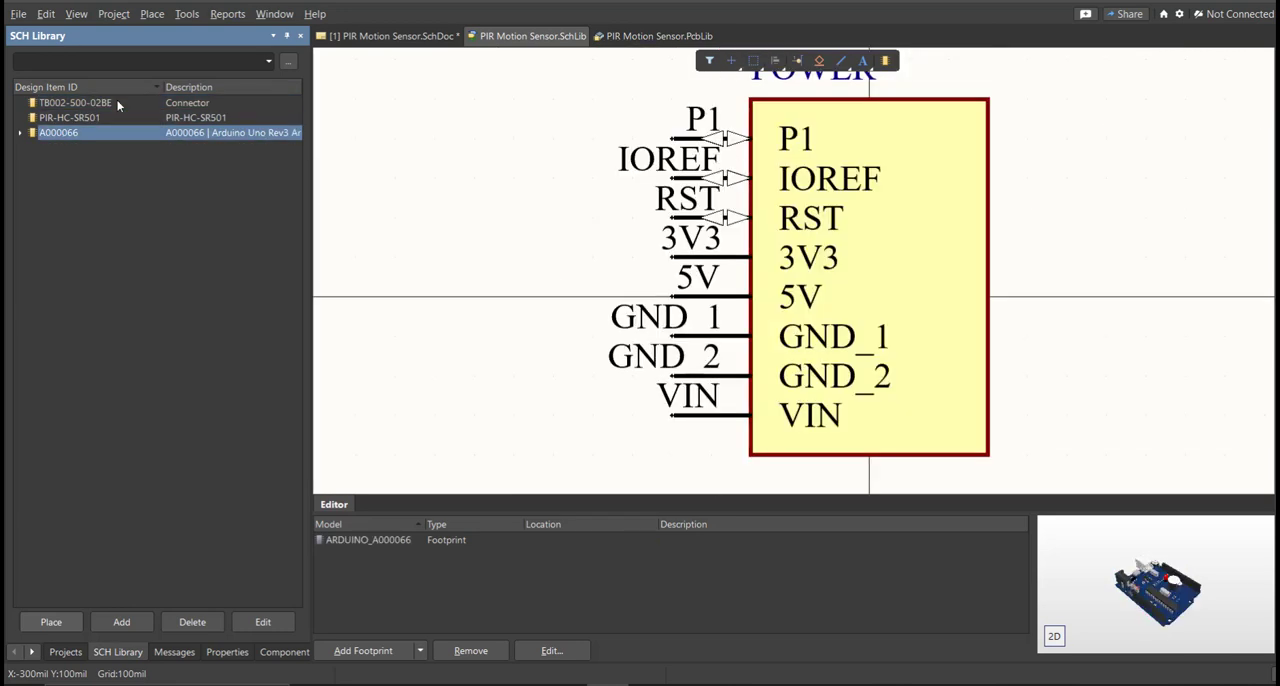
key(Up)
key(Up)
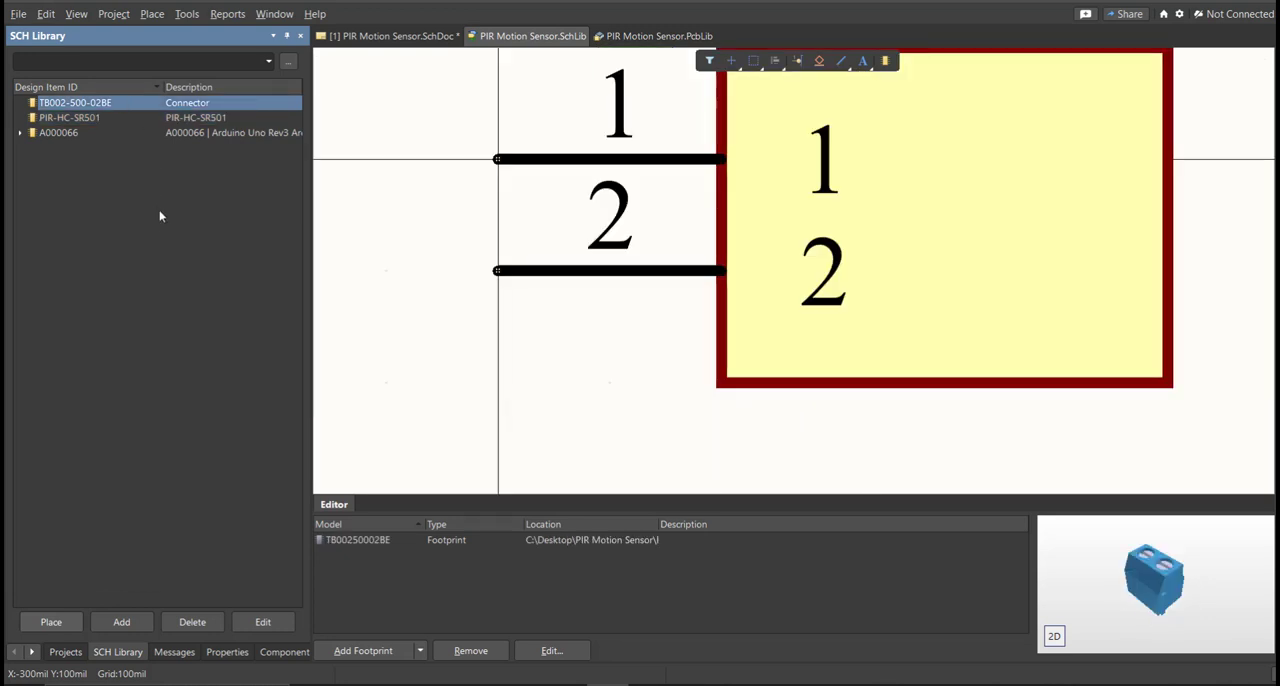
Open the blank PIR Motion Sensor schematic and show the components of PIR Motion Sensor.SchLib.
click(390, 36)
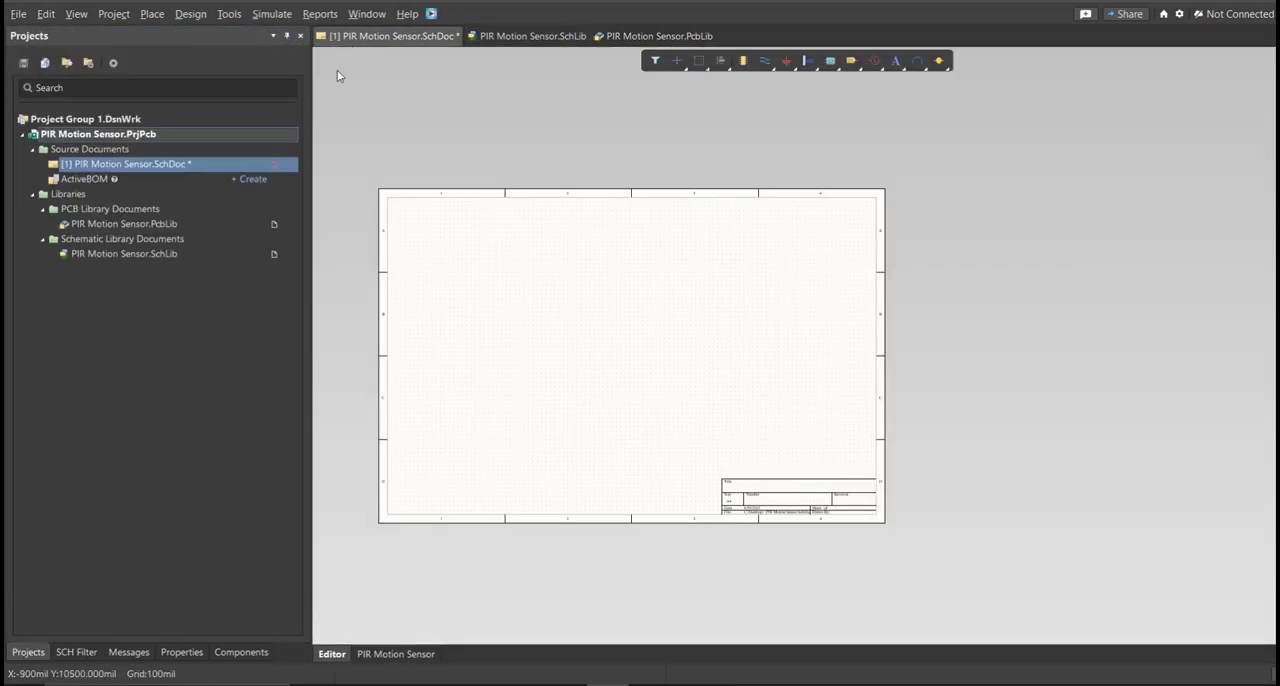
ctrl+scroll(407, 415, up, 1)
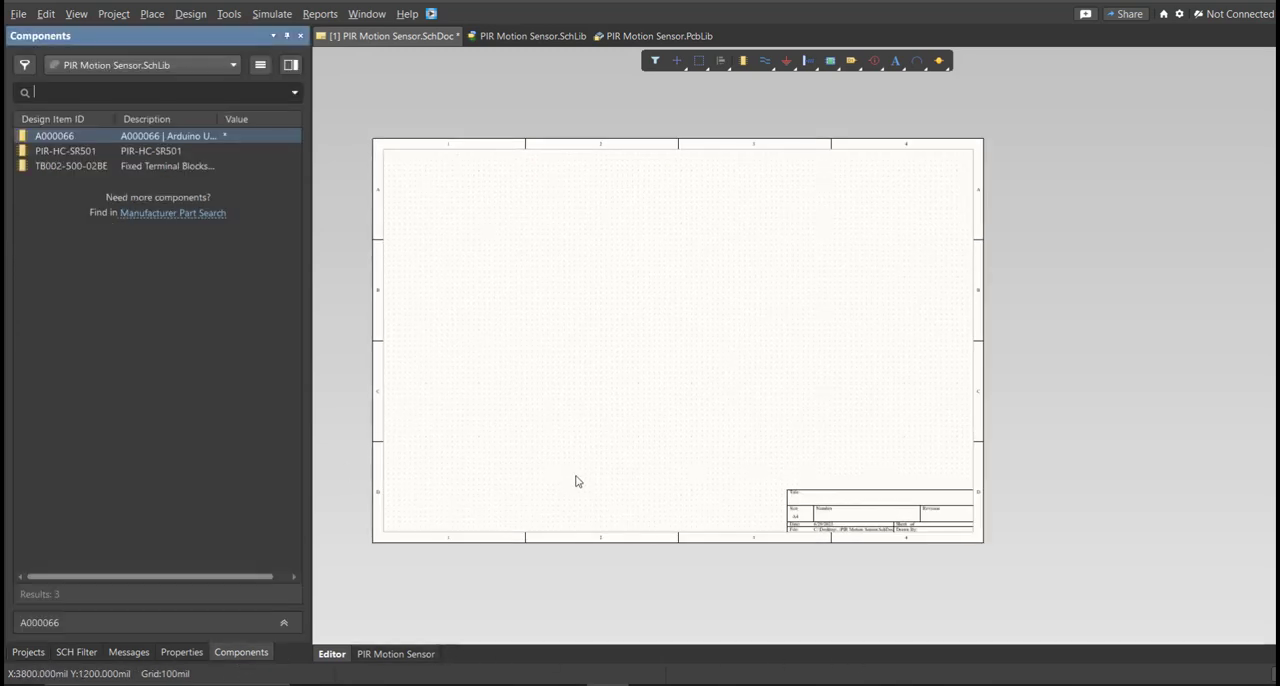
right_click(559, 375)
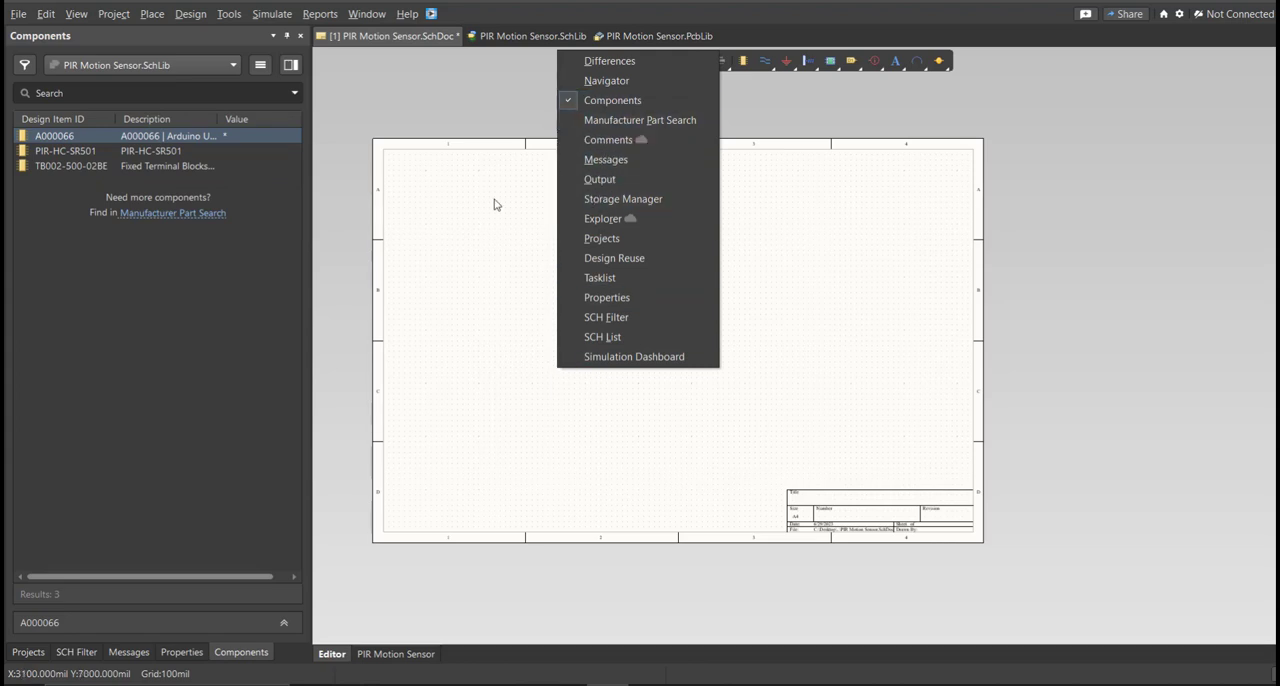
click(436, 261)
ctrl+scroll(480, 254, up, 5)
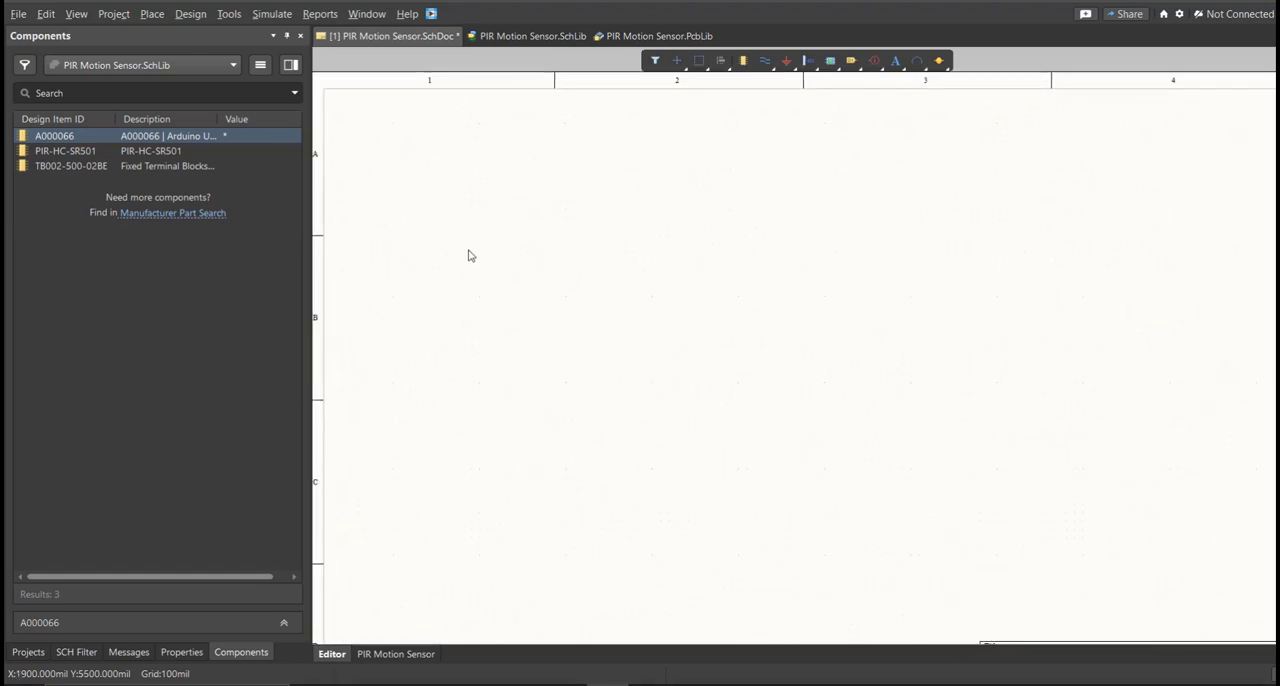
Place all four parts of the Arduino A000066 component in a column on the schematic sheet.
click(188, 152)
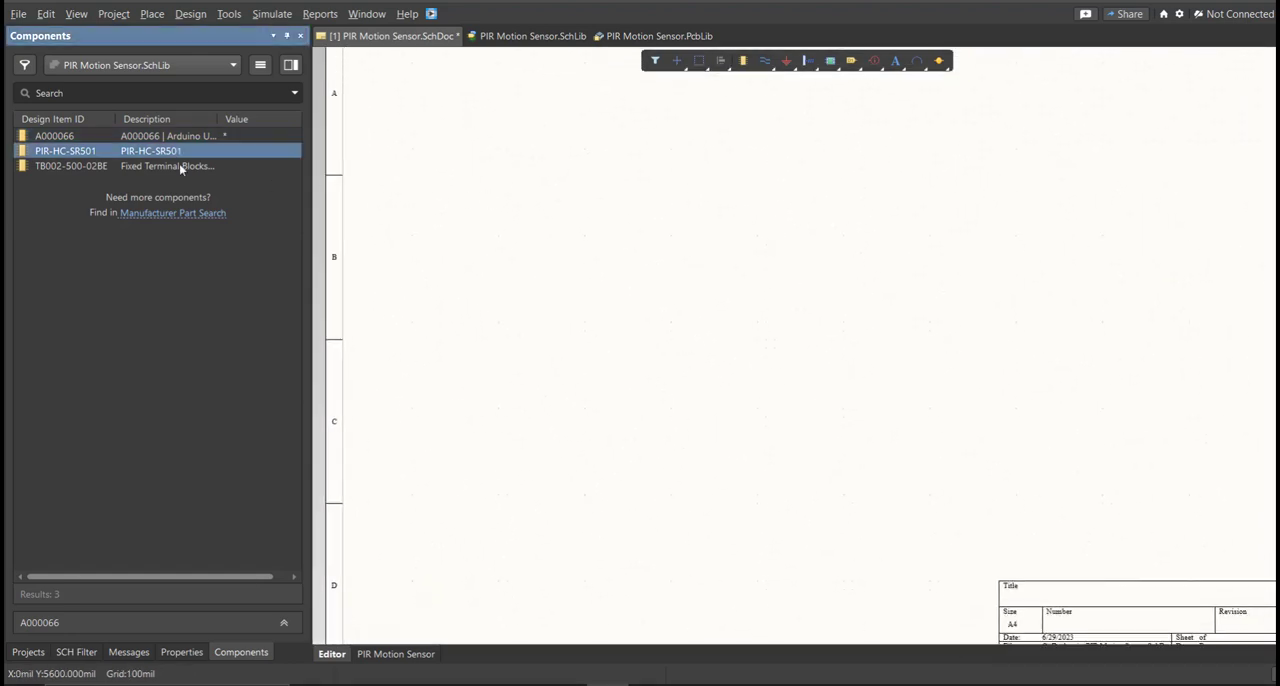
click(183, 166)
click(73, 142)
click(69, 151)
click(68, 168)
drag(70, 137, 487, 212)
click(527, 202)
click(527, 315)
click(519, 409)
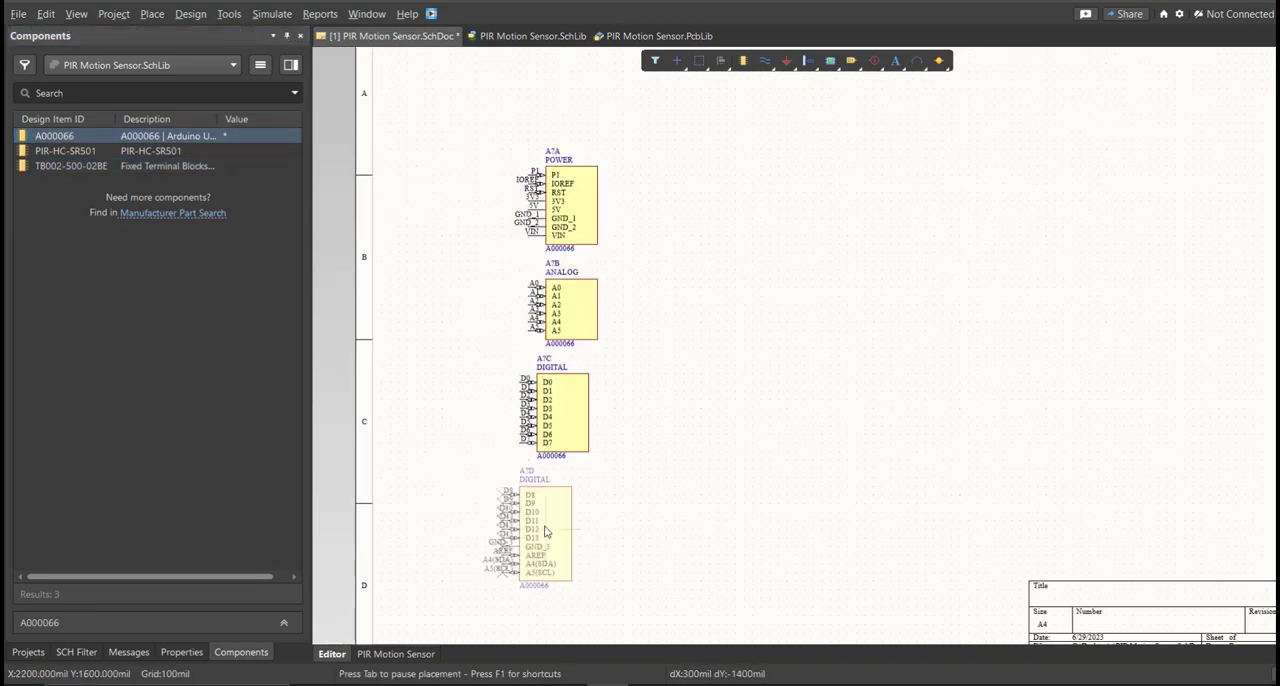
click(519, 536)
Place the PIR-HC-SR501 motion detector and the TB002-500-02BE terminal block to the right of the Arduino parts.
drag(68, 152, 868, 349)
drag(70, 166, 699, 303)
ctrl+scroll(699, 303, up, 2)
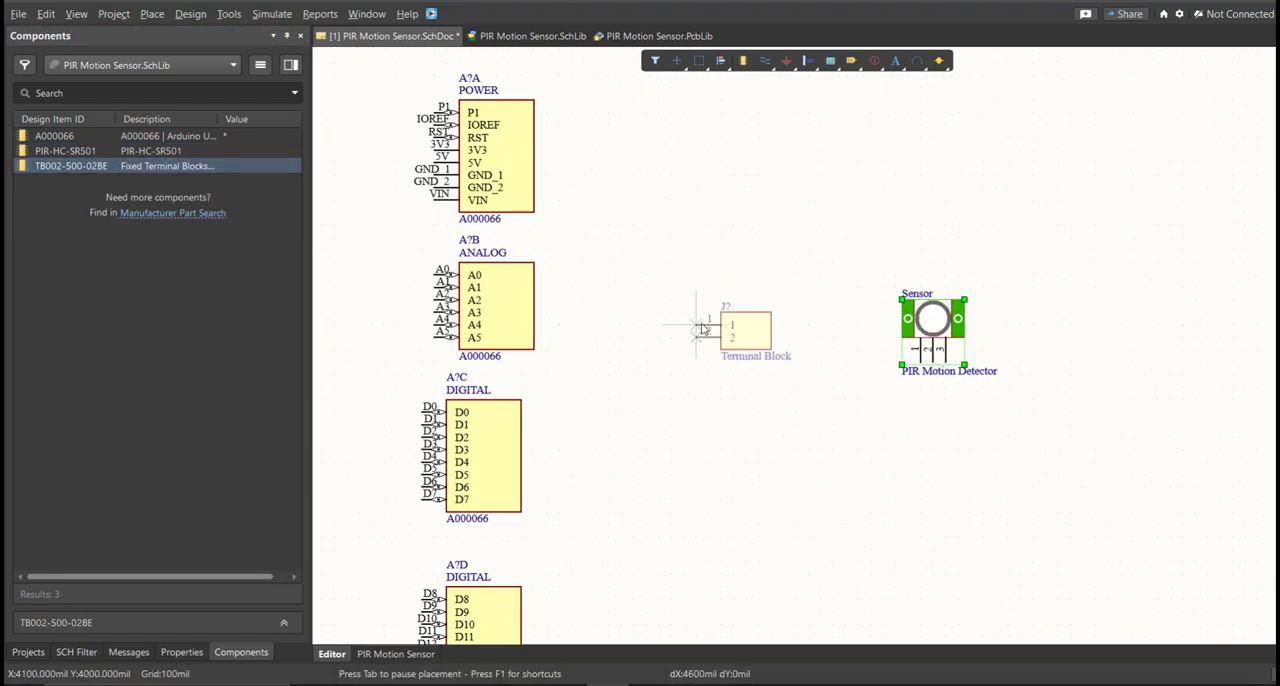
click(756, 195)
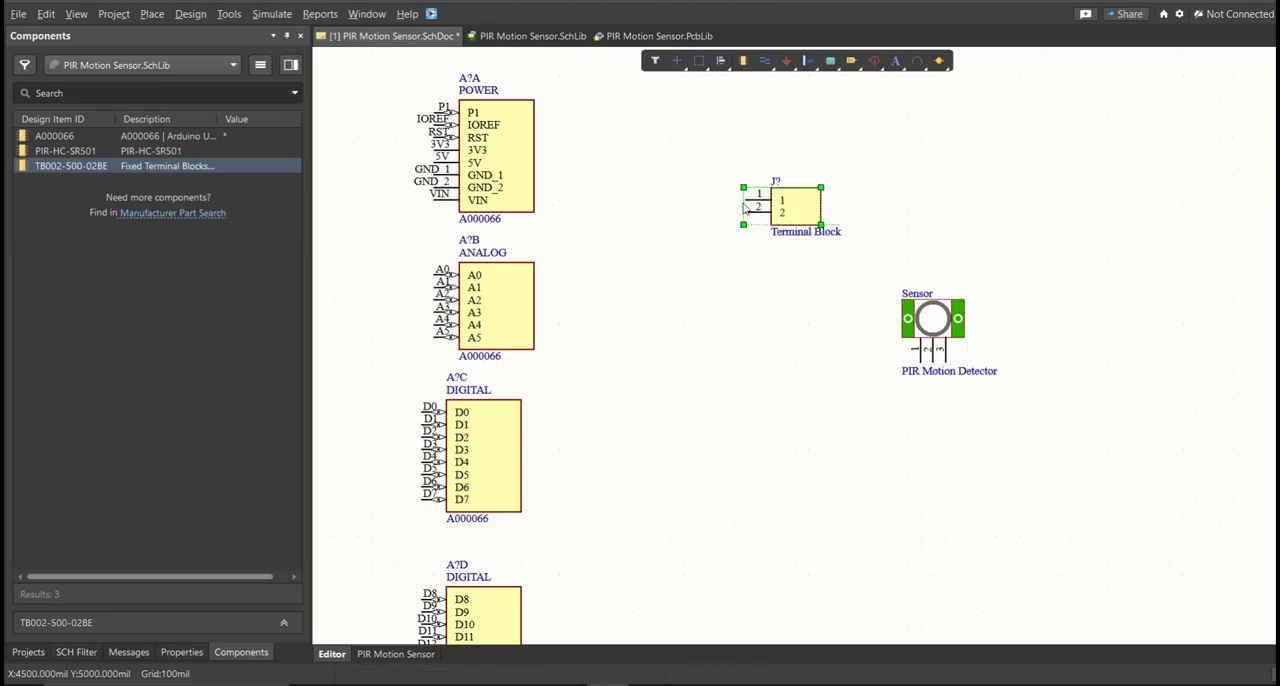
ctrl+scroll(694, 374, down, 4)
ctrl+scroll(703, 491, up, 2)
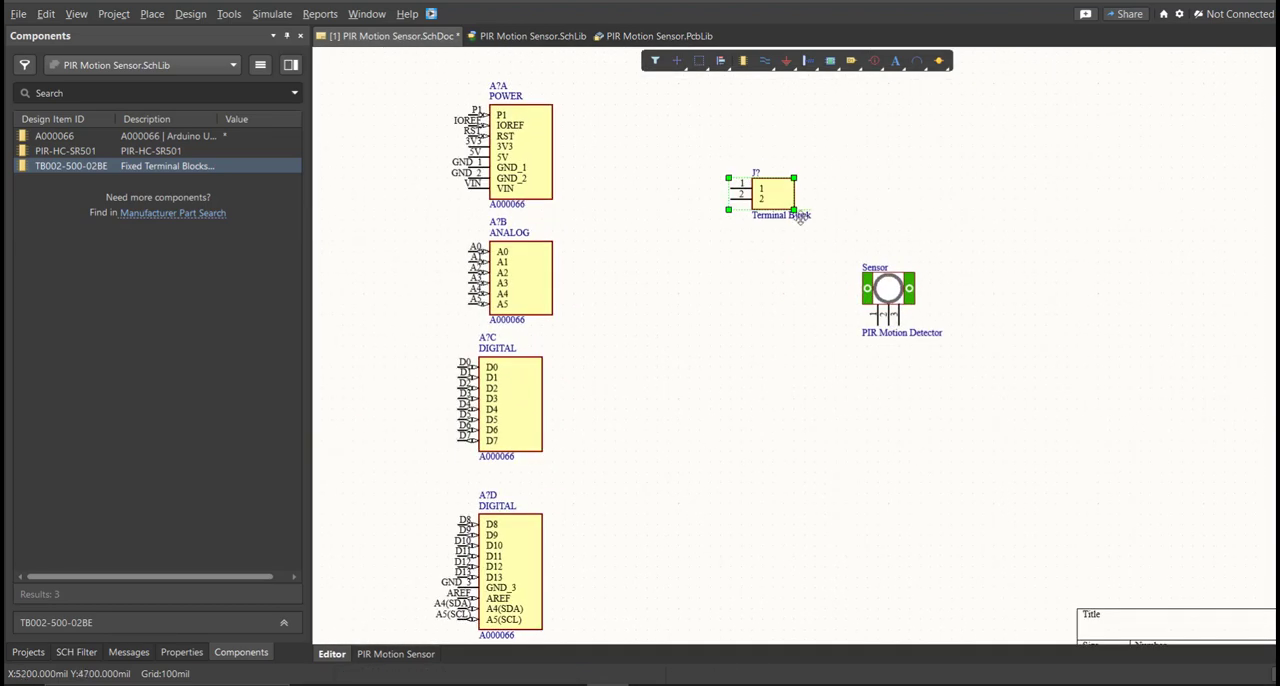
Open the schematic annotation settings and generate the proposed designators for the unnumbered components.
double_click(774, 193)
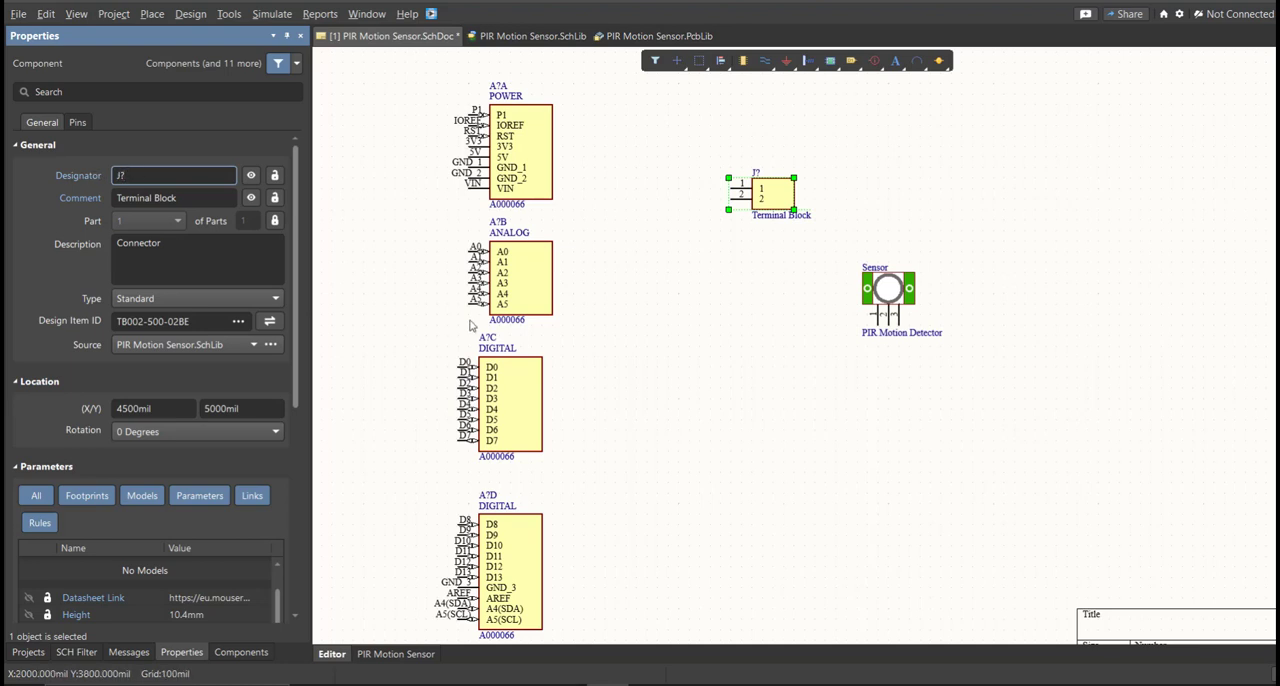
ctrl+scroll(530, 300, down, 3)
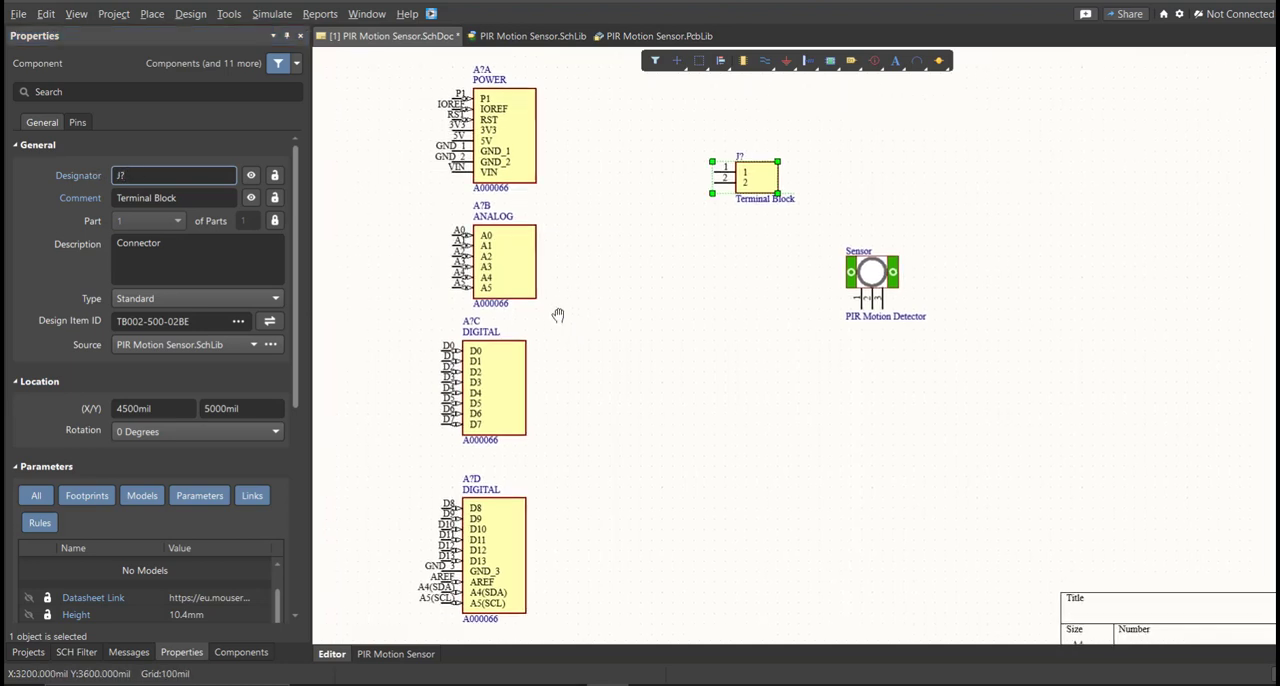
click(229, 14)
mouse_move(278, 204)
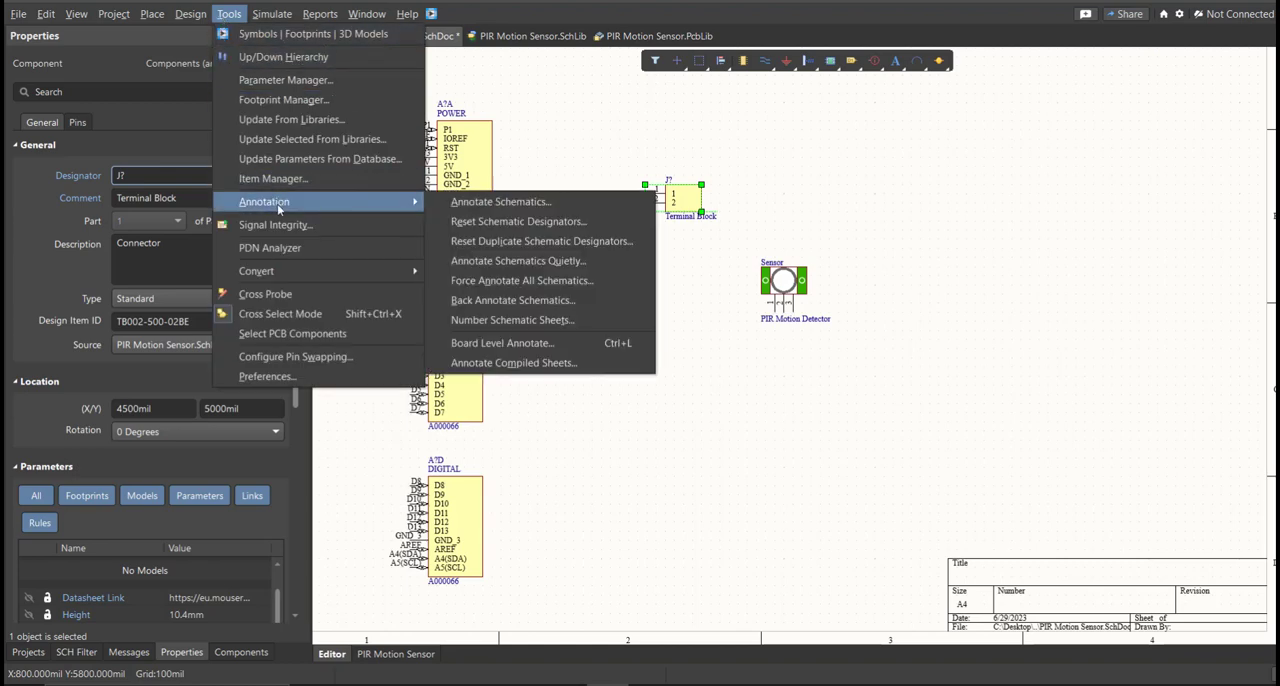
click(481, 203)
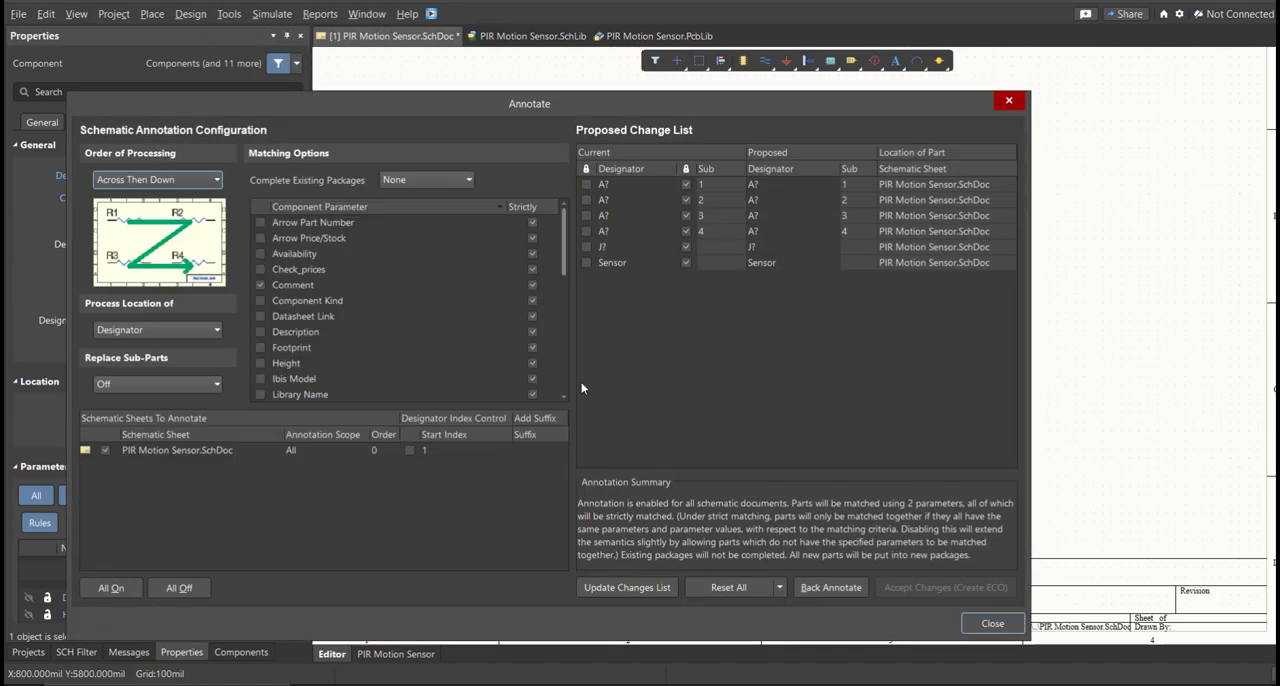
click(634, 588)
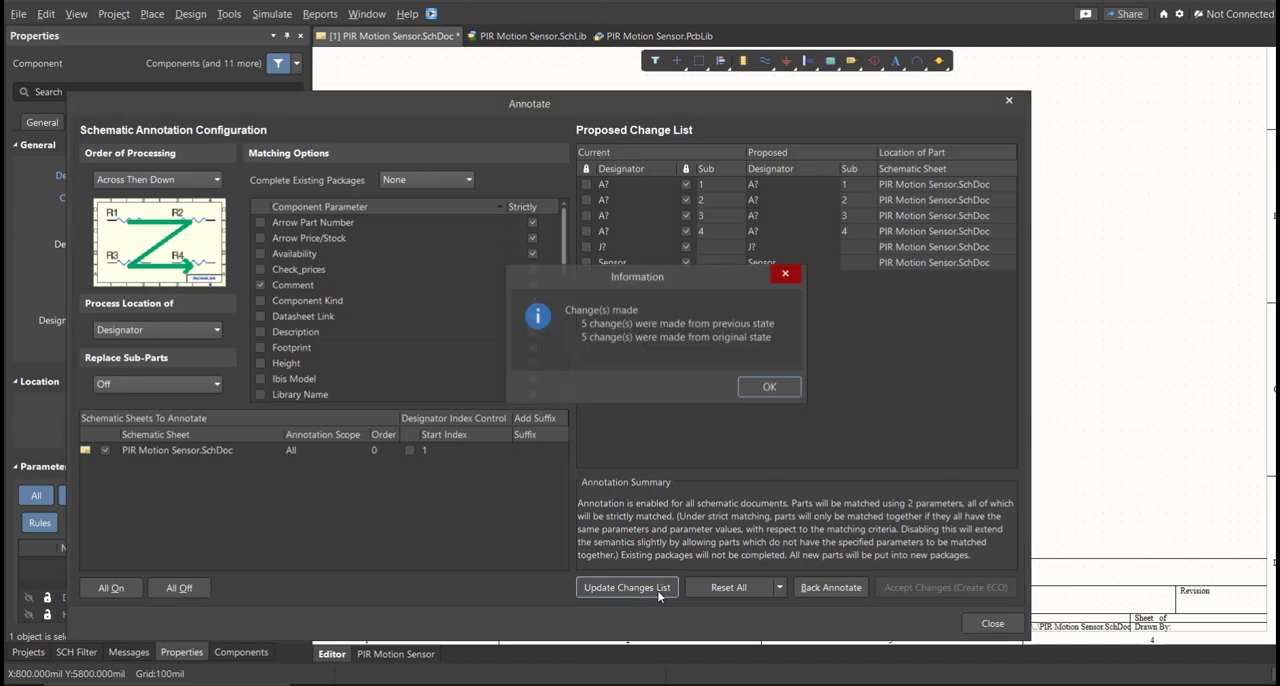
click(766, 388)
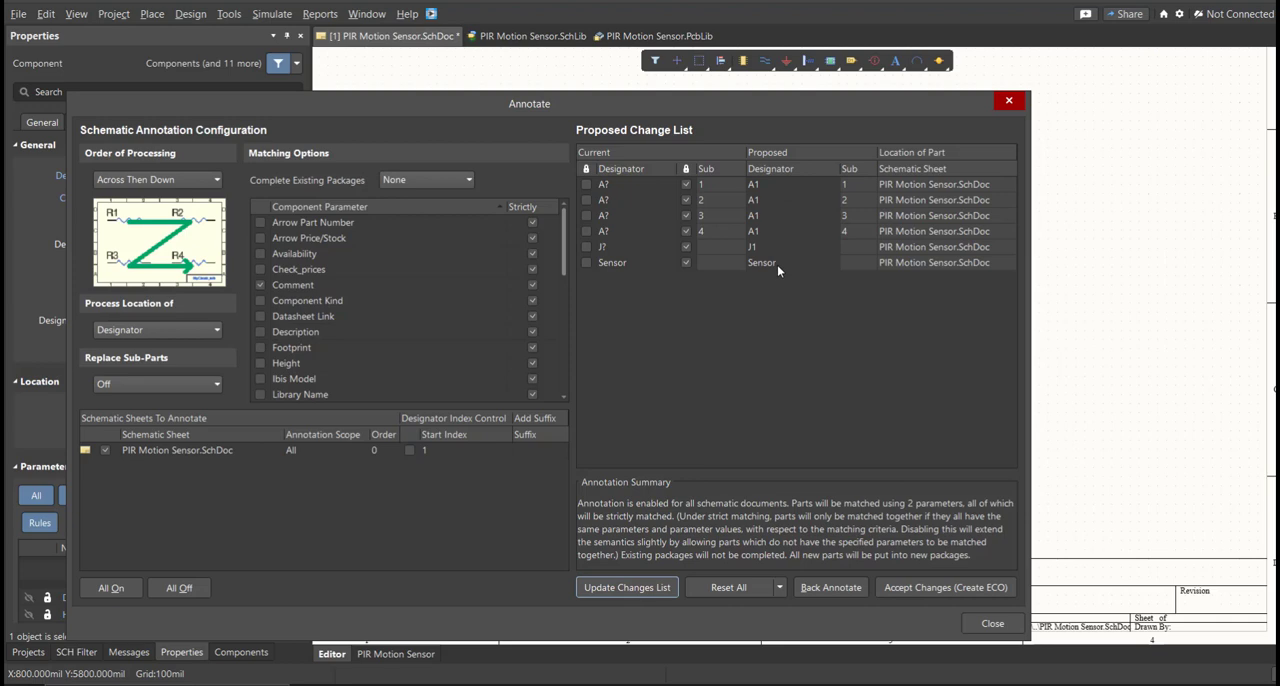
Accept the proposed designators, execute the engineering change order and close the annotation dialogs.
click(900, 591)
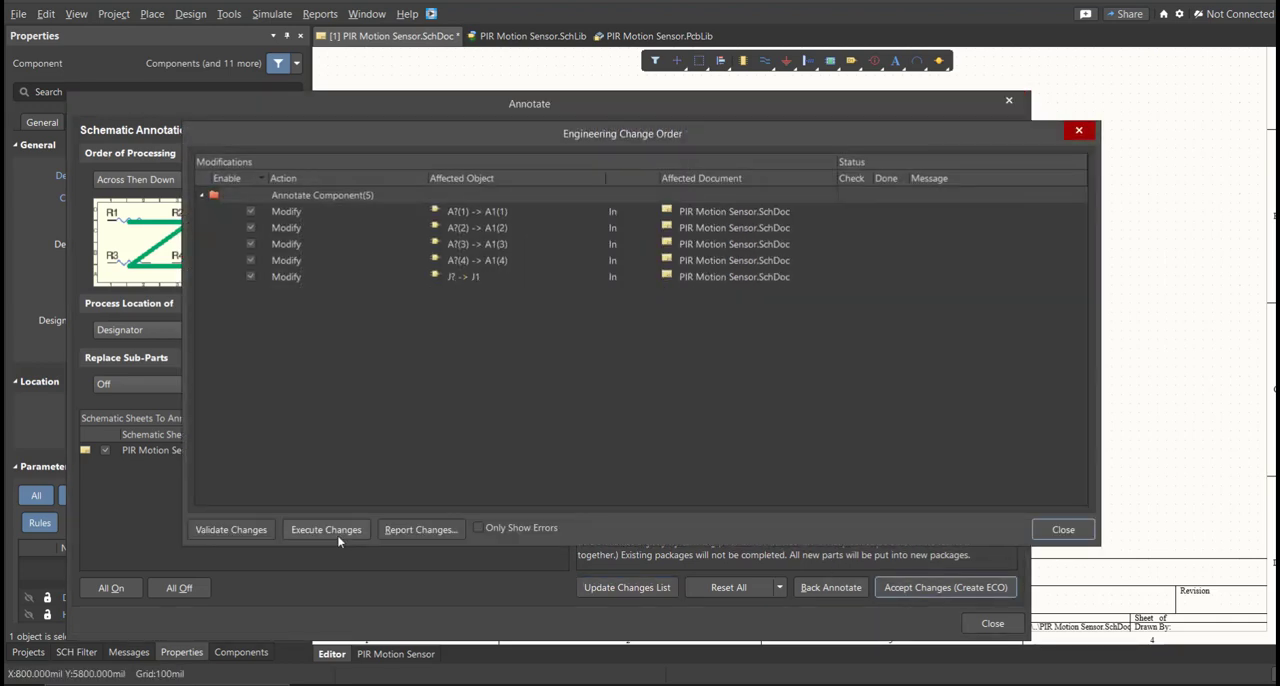
click(337, 535)
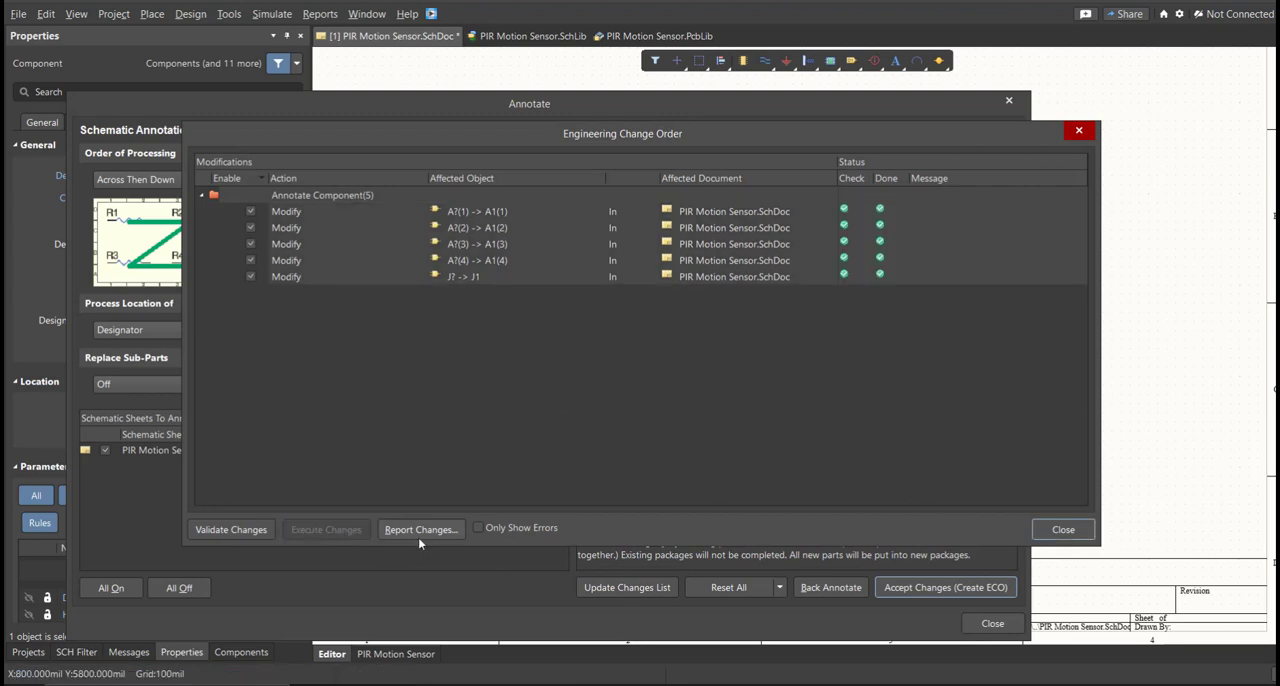
click(1058, 532)
key(Escape)
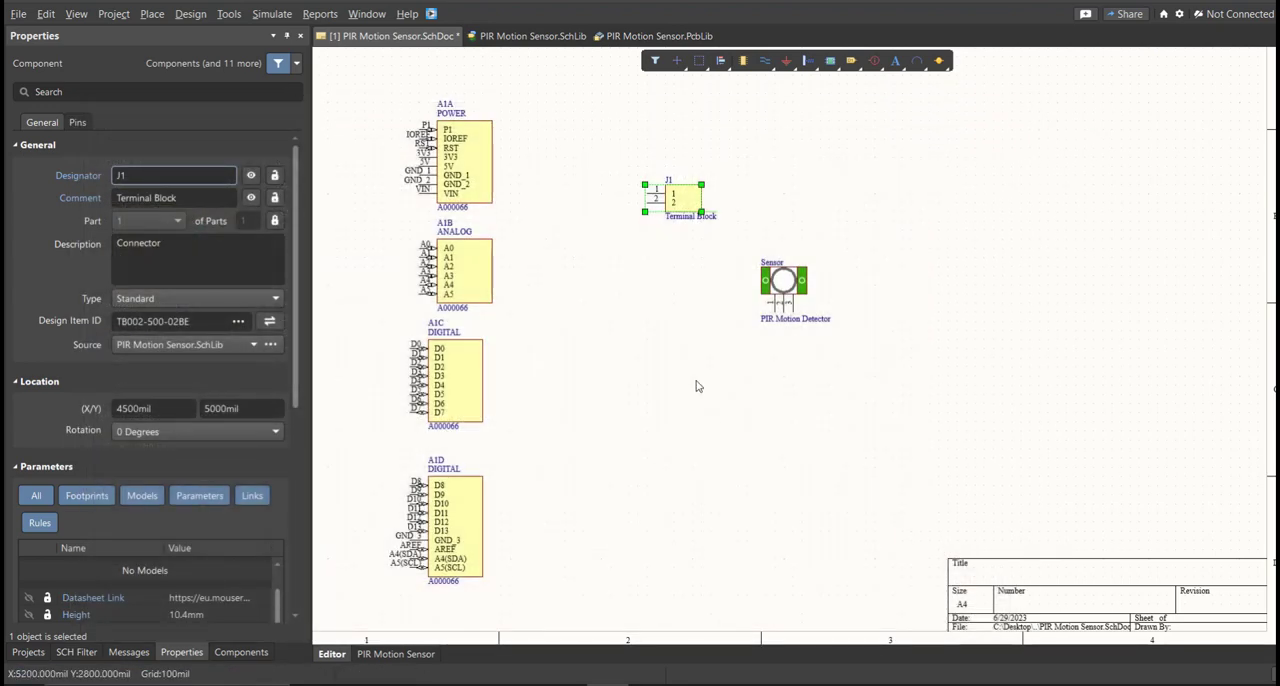
Wire the SUPPLY terminal block's pin 2 to the Arduino's 5V pin and its pin 1 to GND_1.
ctrl+scroll(440, 80, up, 2)
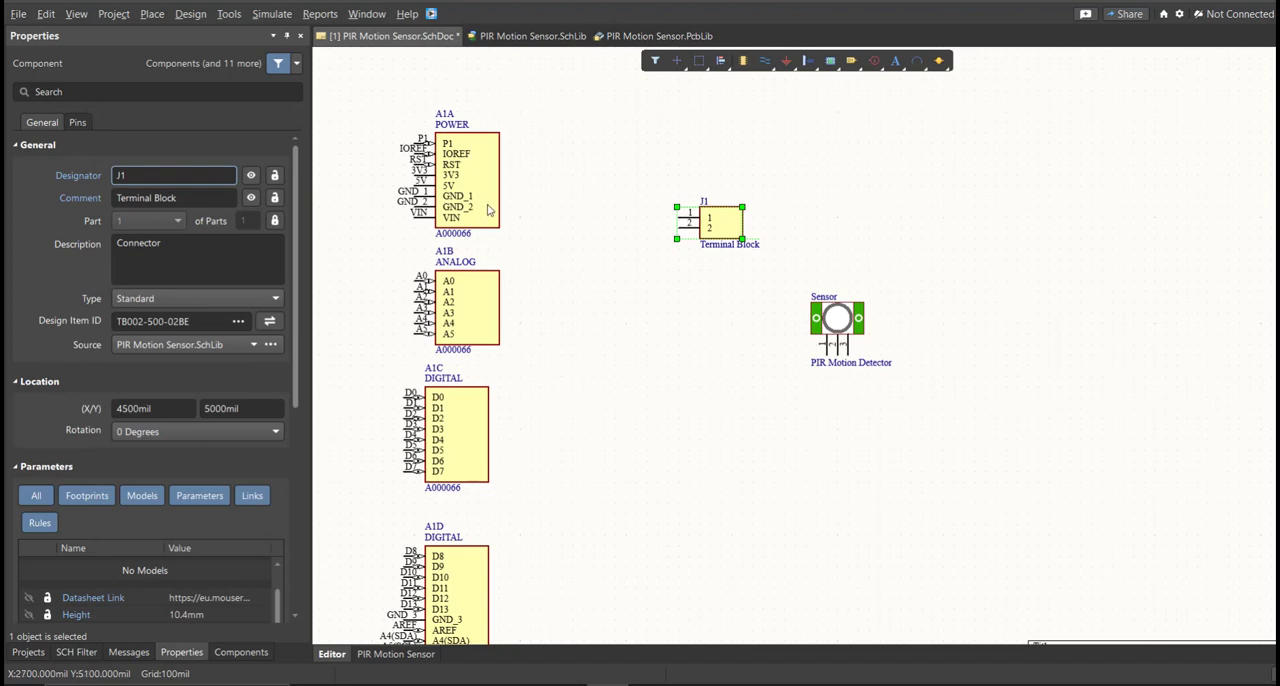
ctrl+scroll(488, 207, down, 3)
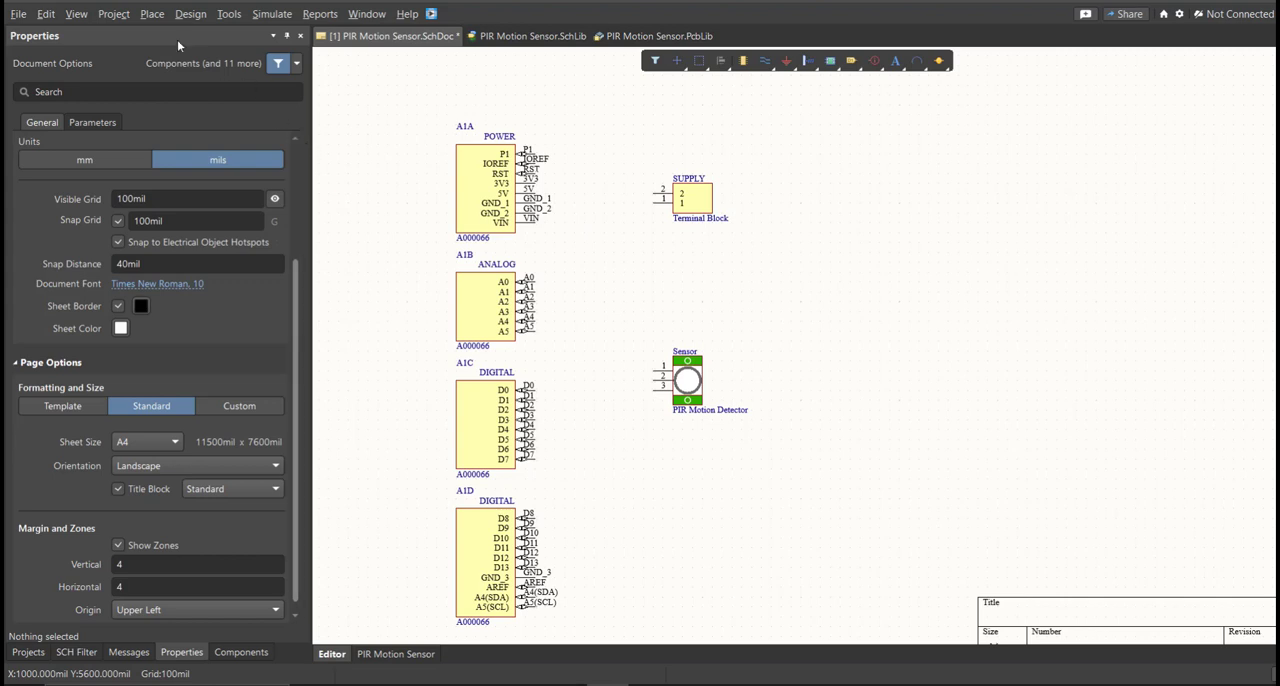
click(152, 14)
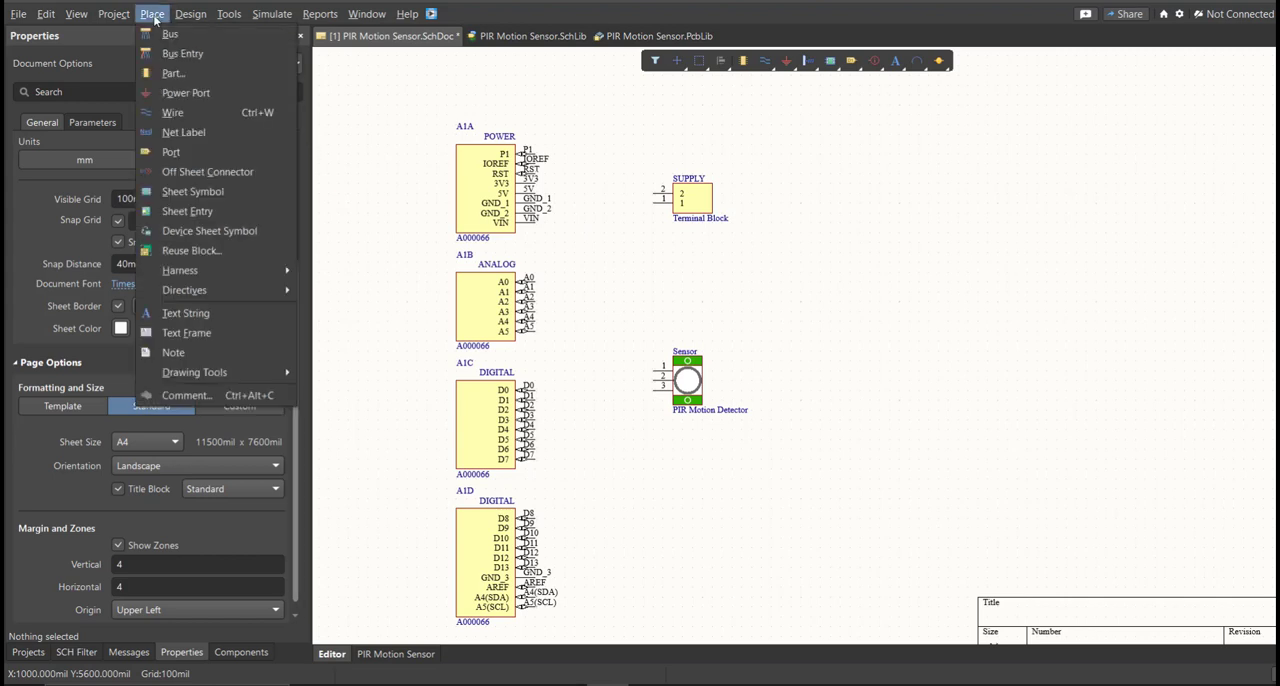
click(208, 133)
click(660, 193)
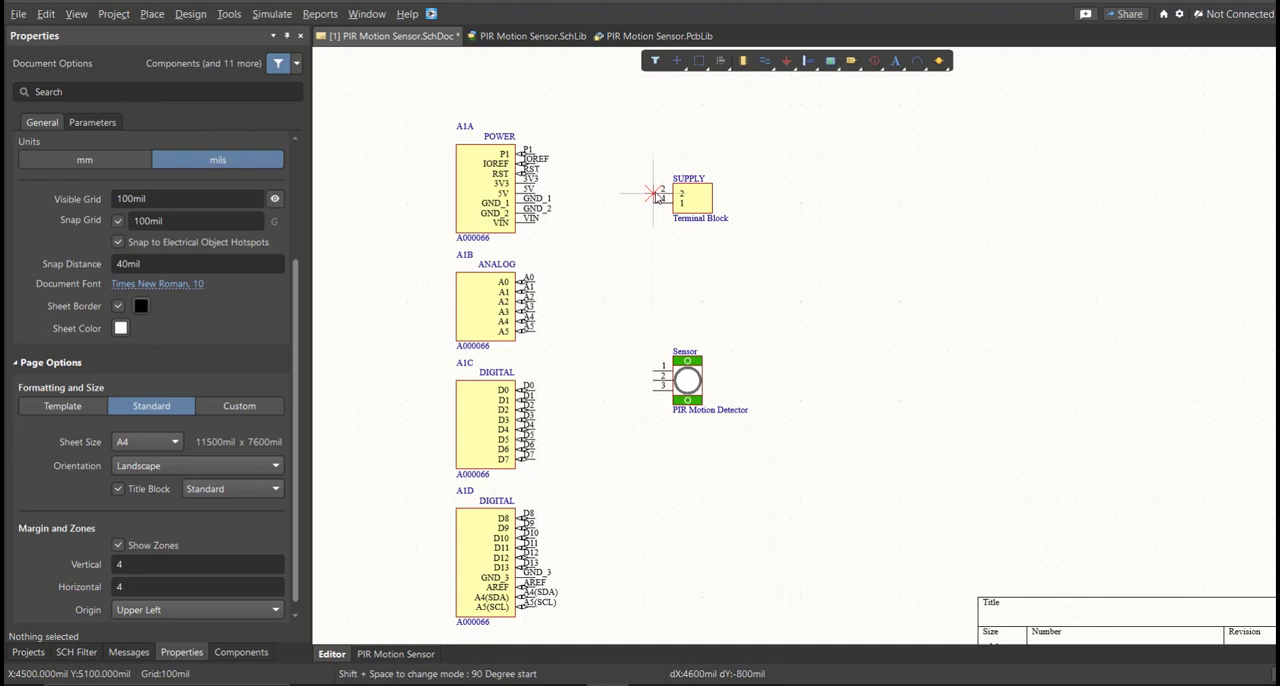
click(534, 192)
click(660, 199)
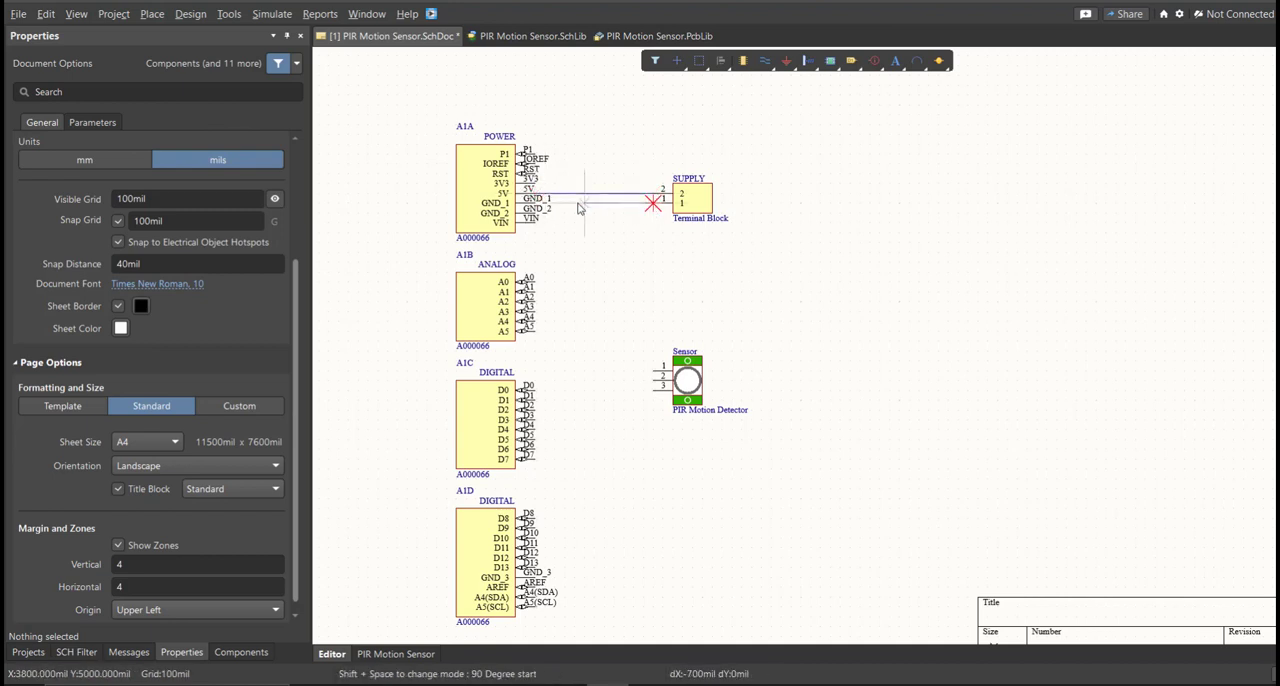
click(534, 199)
Branch wires from the GND_1 line to sensor pin 1 and from the 5V line to sensor pin 3.
click(632, 201)
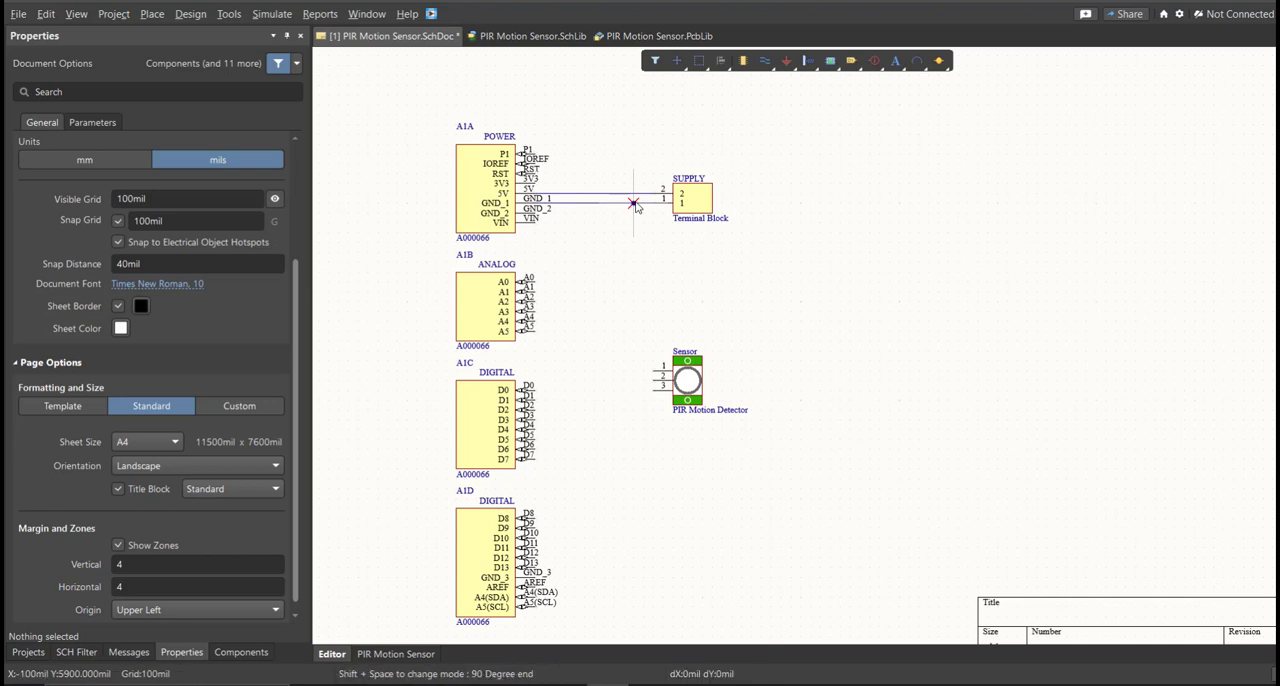
click(653, 389)
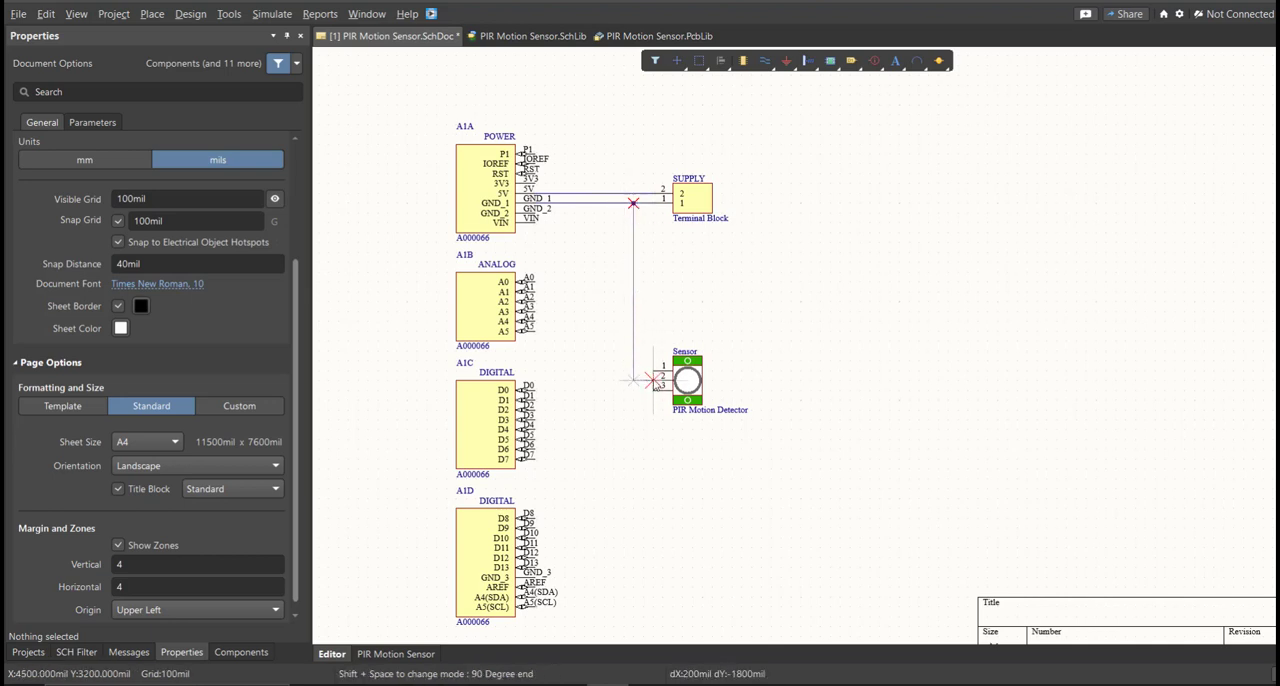
click(655, 368)
click(623, 193)
click(653, 388)
Wire pin 2 of the PIR sensor to the Arduino's D2 pin and leave the wire command.
click(652, 374)
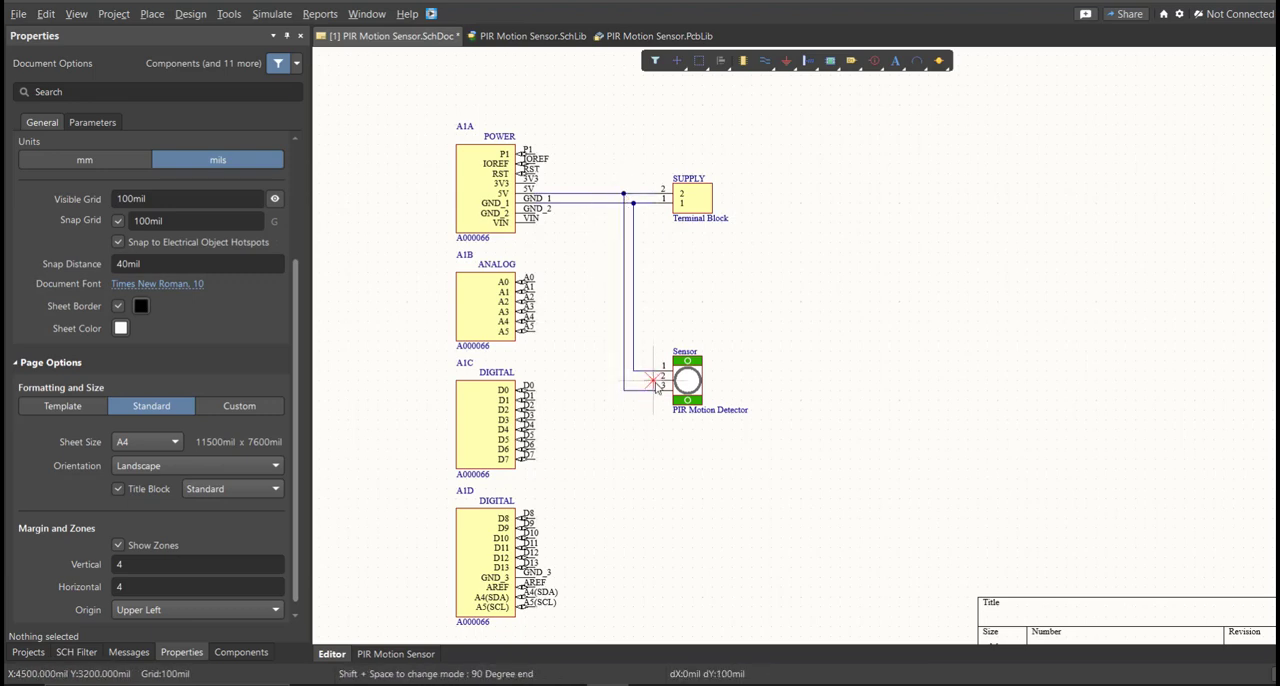
ctrl+scroll(552, 409, up, 2)
ctrl+scroll(587, 426, up, 1)
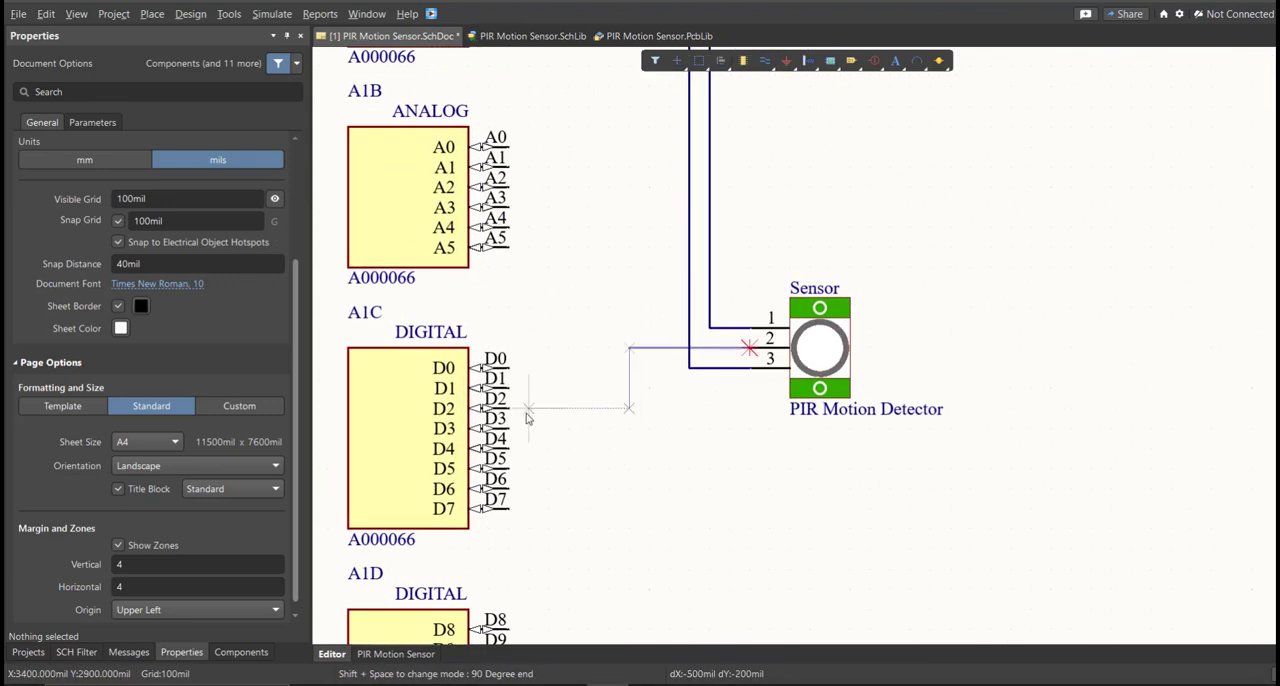
click(522, 411)
key(Escape)
ctrl+scroll(684, 387, down, 4)
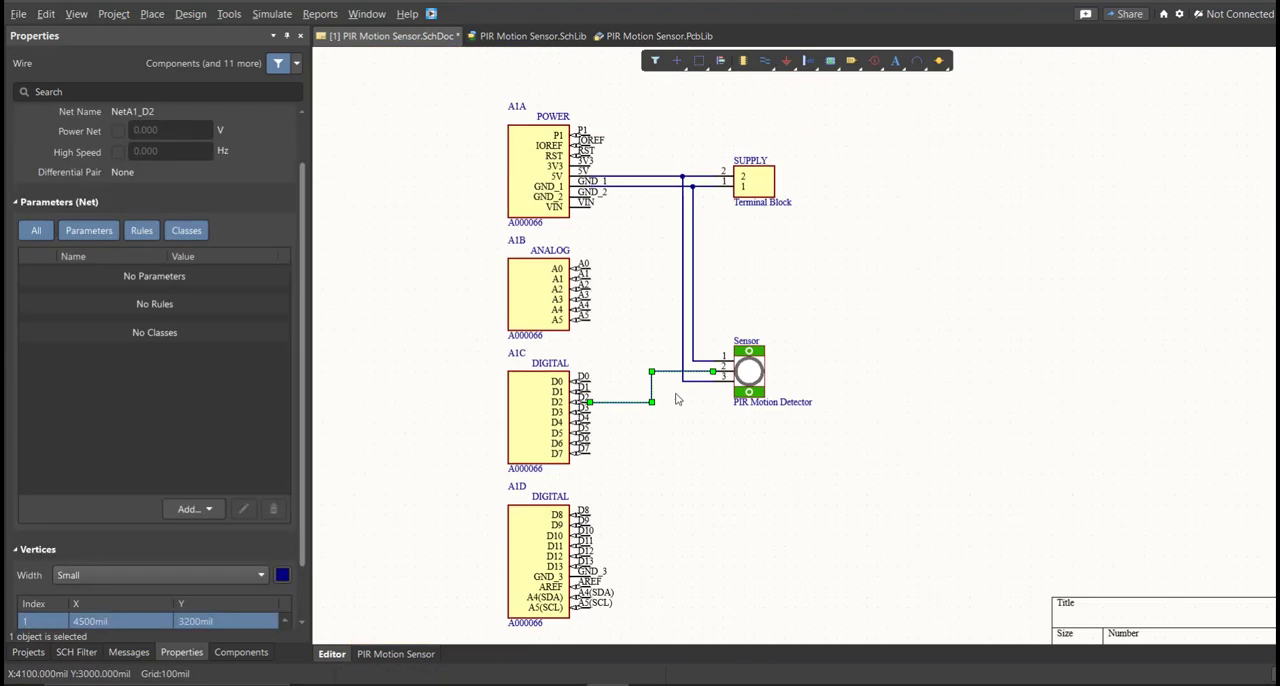
right_drag(686, 401, 634, 381)
ctrl+scroll(635, 376, up, 1)
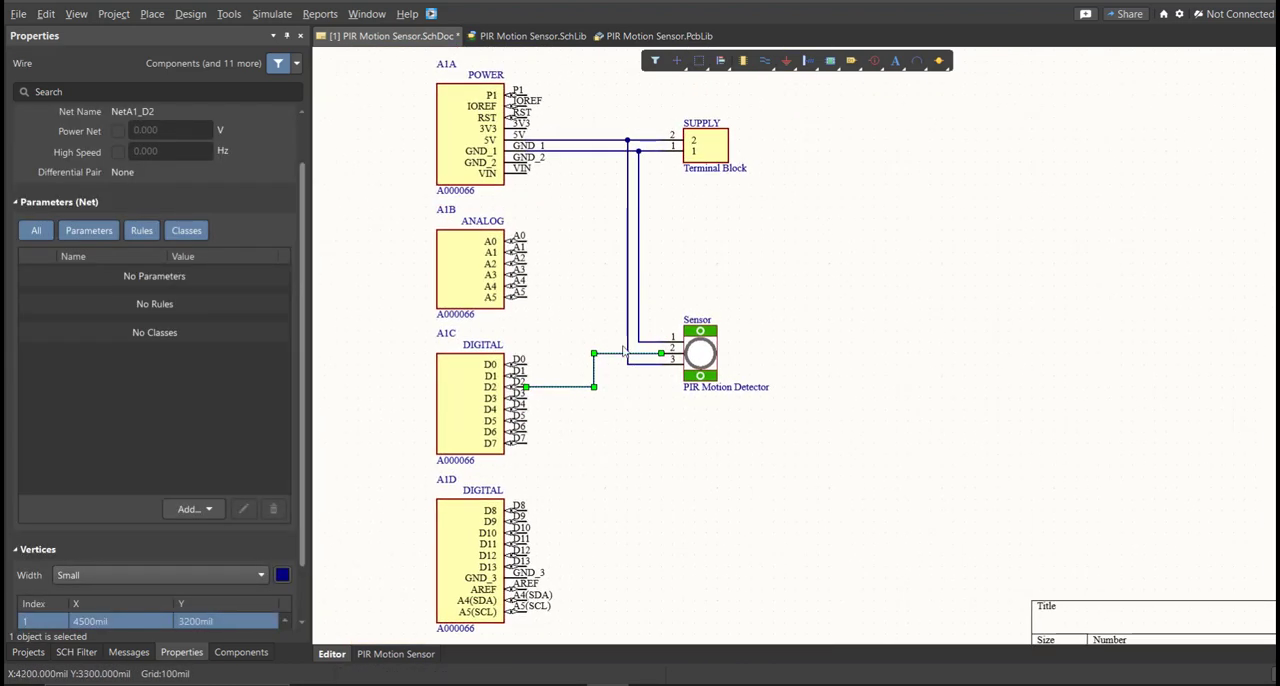
ctrl+scroll(622, 346, down, 1)
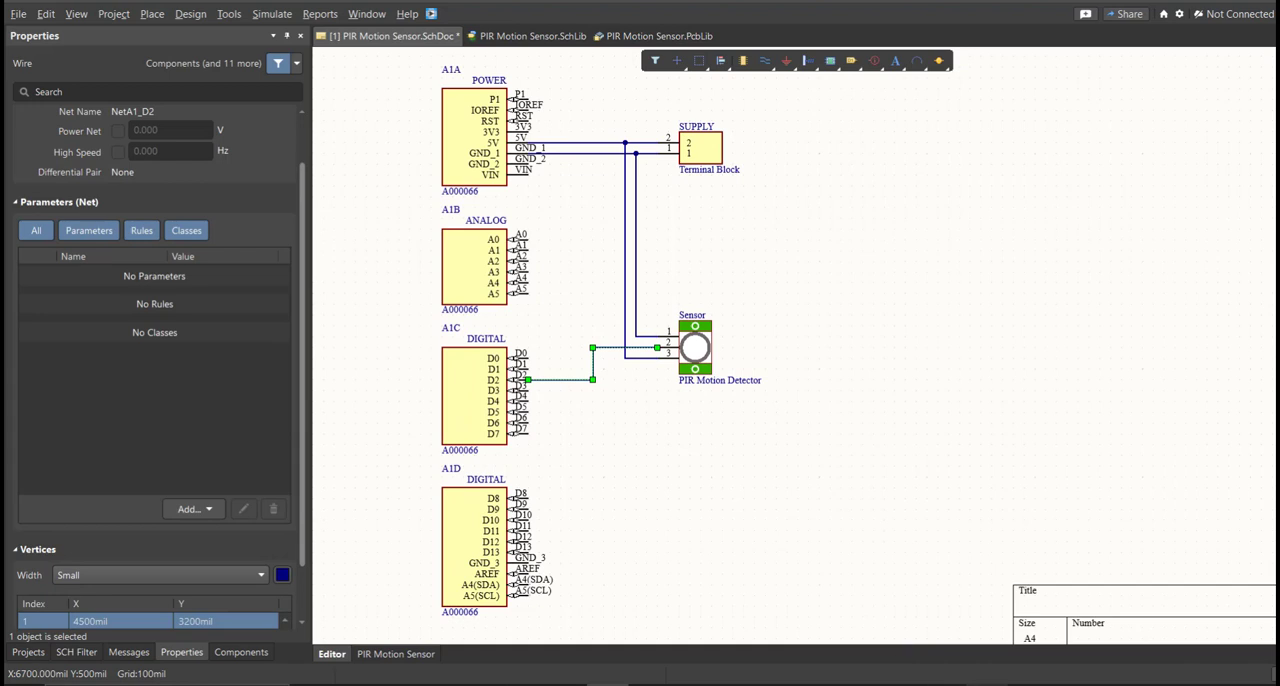
Switch the schematic document's units to mm.
key(ctrl+Page_Down)
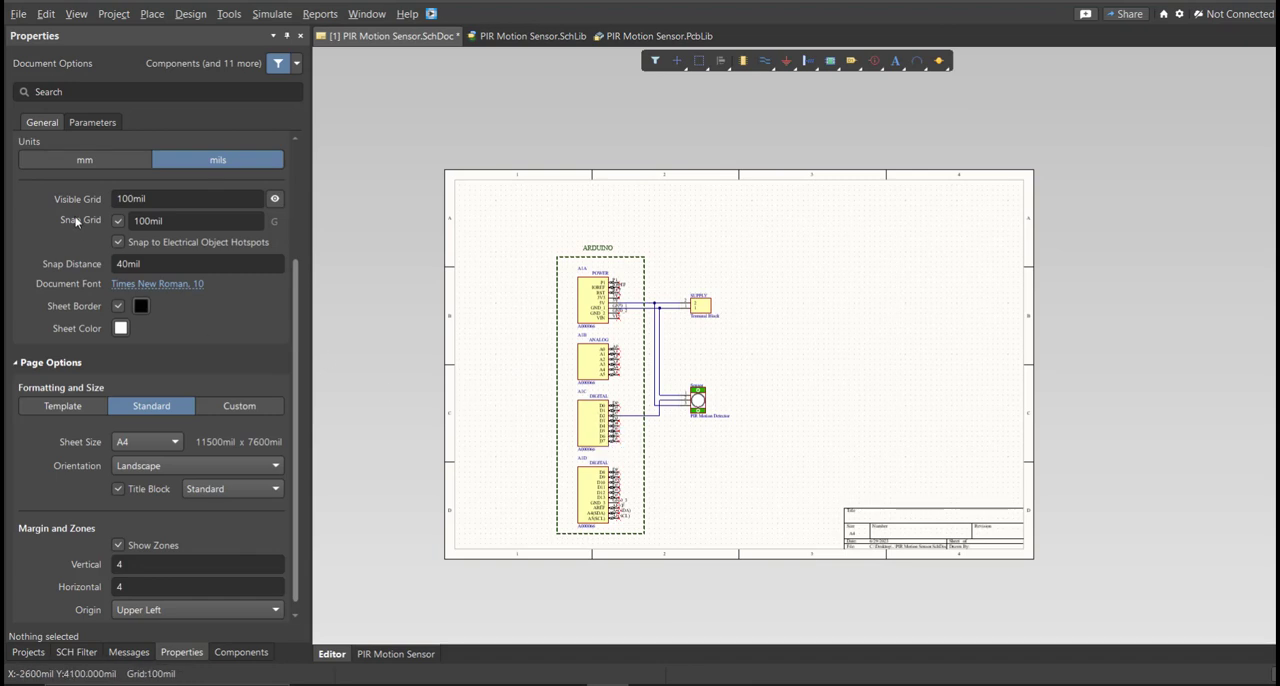
click(182, 656)
click(110, 160)
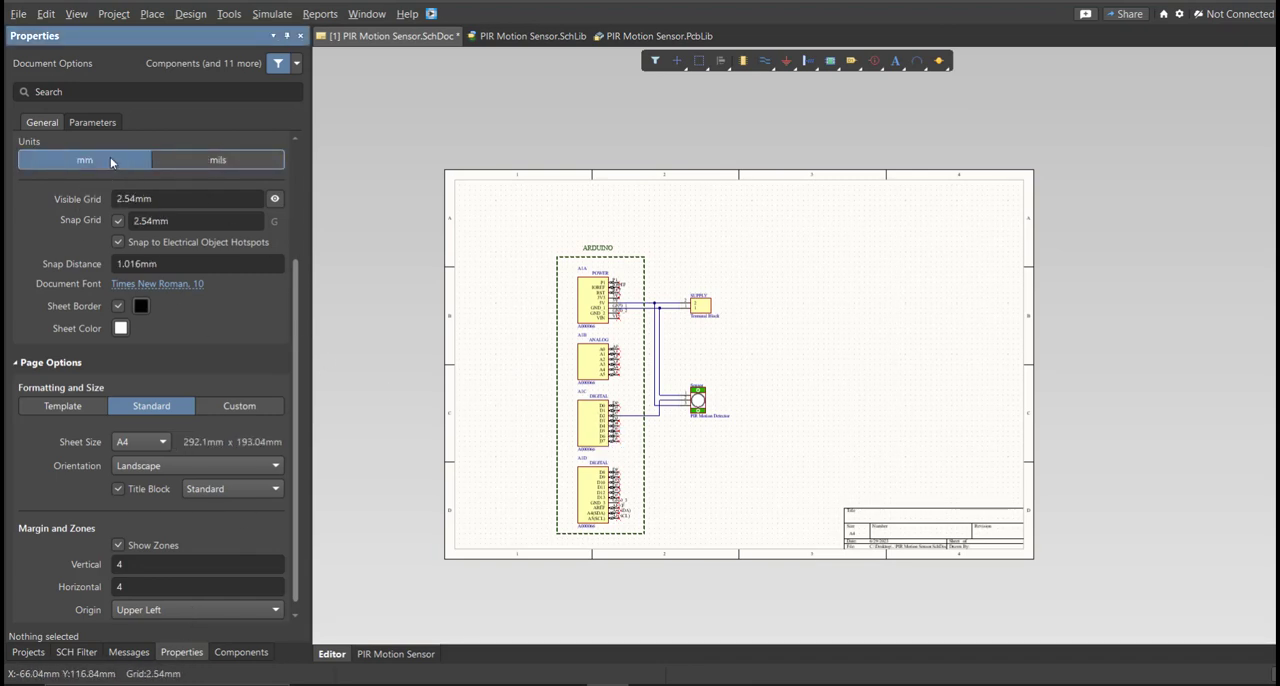
Give the sheet a custom size of 150 mm width by 200 mm height and set its horizontal zones to 2.
click(228, 408)
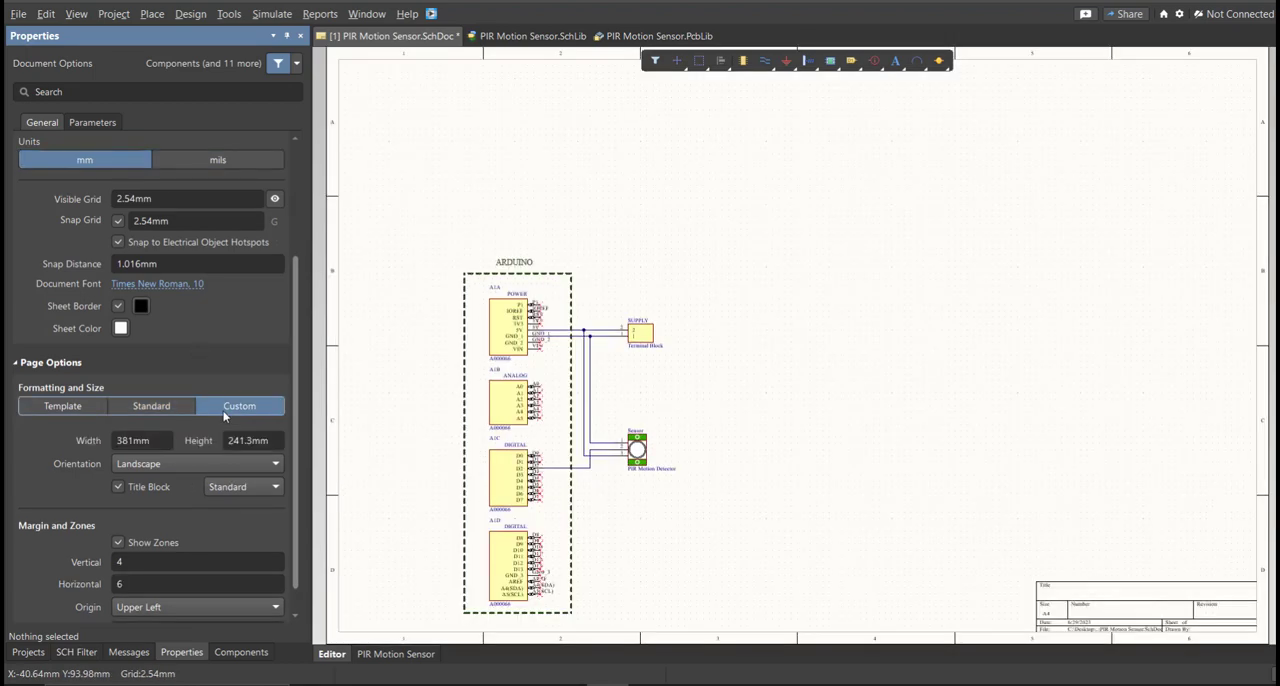
click(168, 440)
text(150)
key(Tab)
text(200)
click(124, 583)
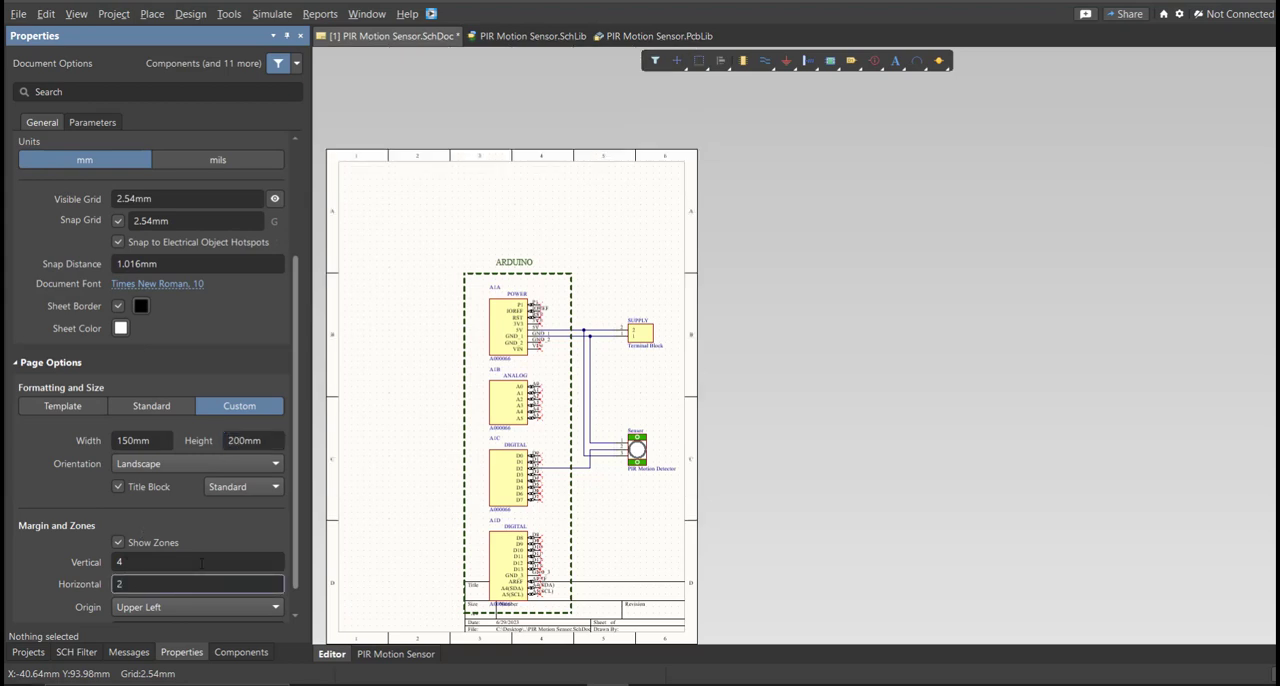
Select the whole circuit and move it up and left on the sheet, clear of the title block.
right_drag(529, 580, 610, 526)
key(ctrl+a)
key(m)
key(s)
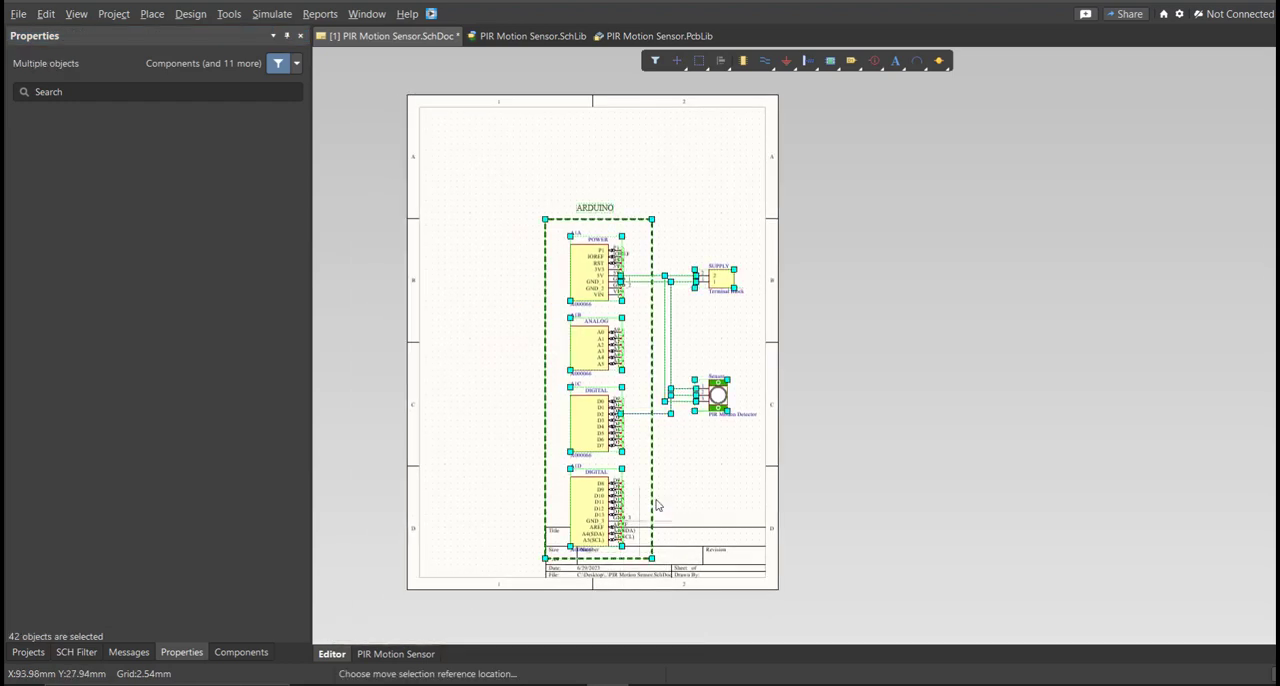
click(682, 477)
click(651, 408)
click(630, 424)
right_drag(554, 314, 606, 328)
ctrl+scroll(553, 309, up, 2)
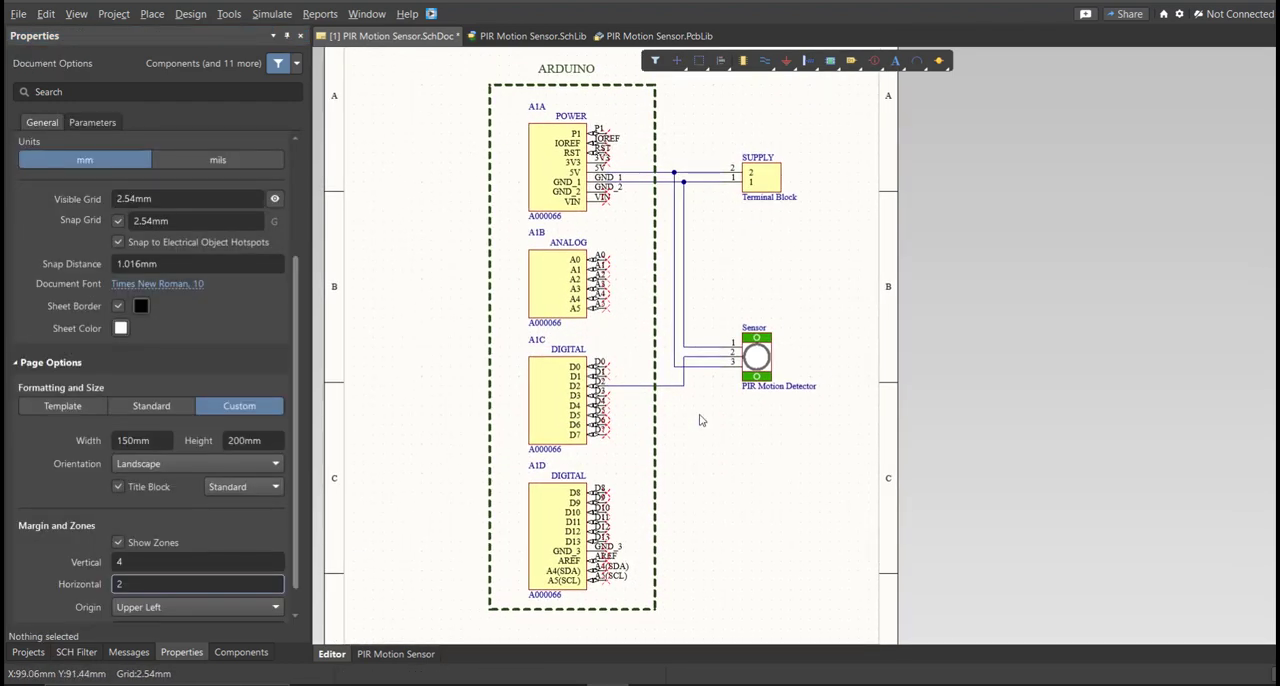
Validate the PIR Motion Sensor PCB project and check the compile messages.
click(28, 652)
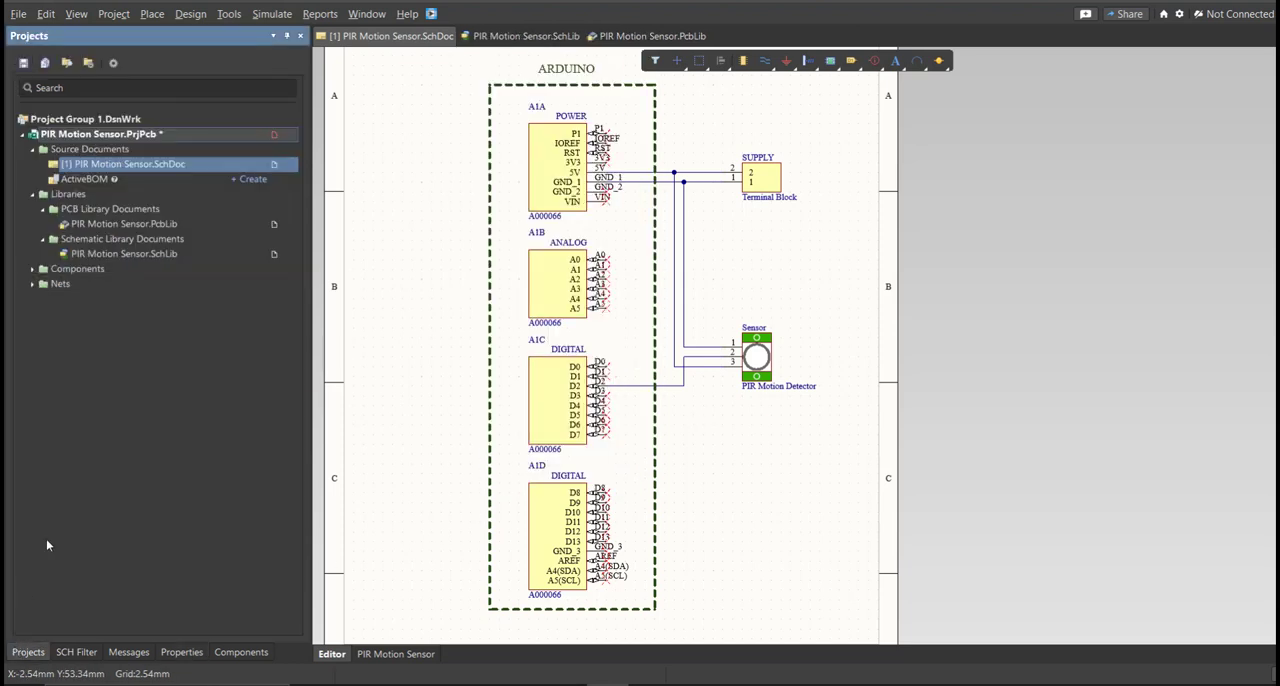
right_click(176, 136)
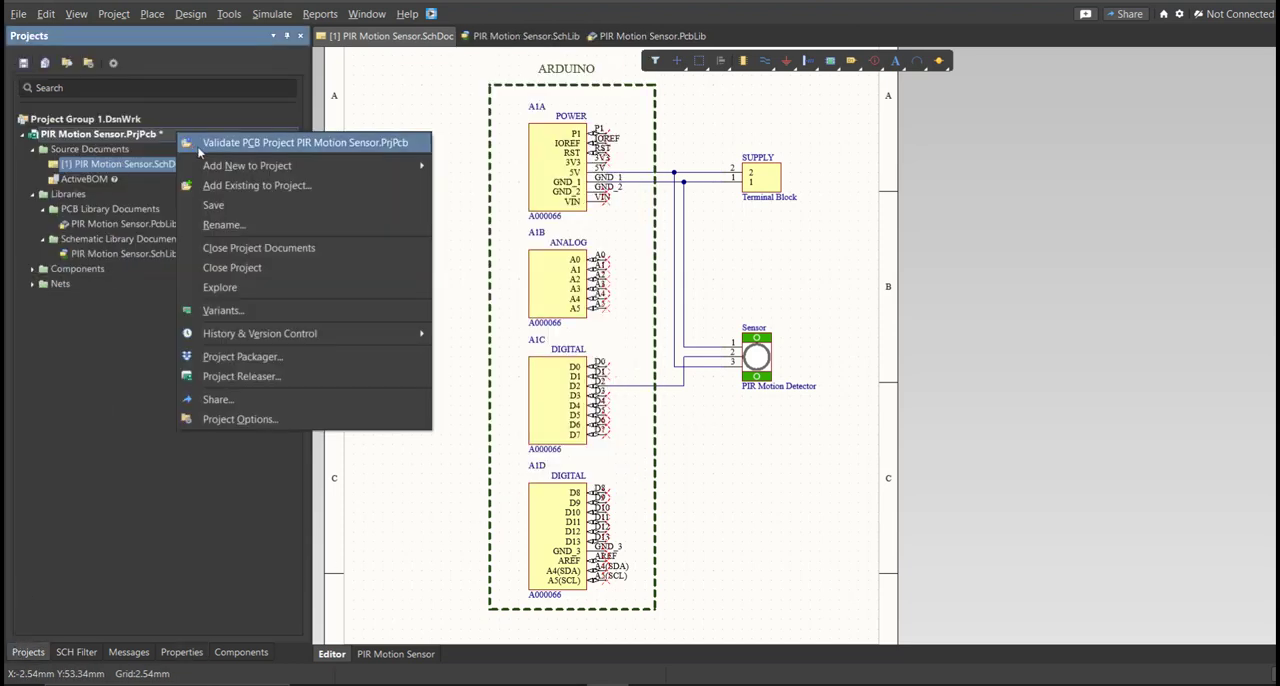
click(192, 140)
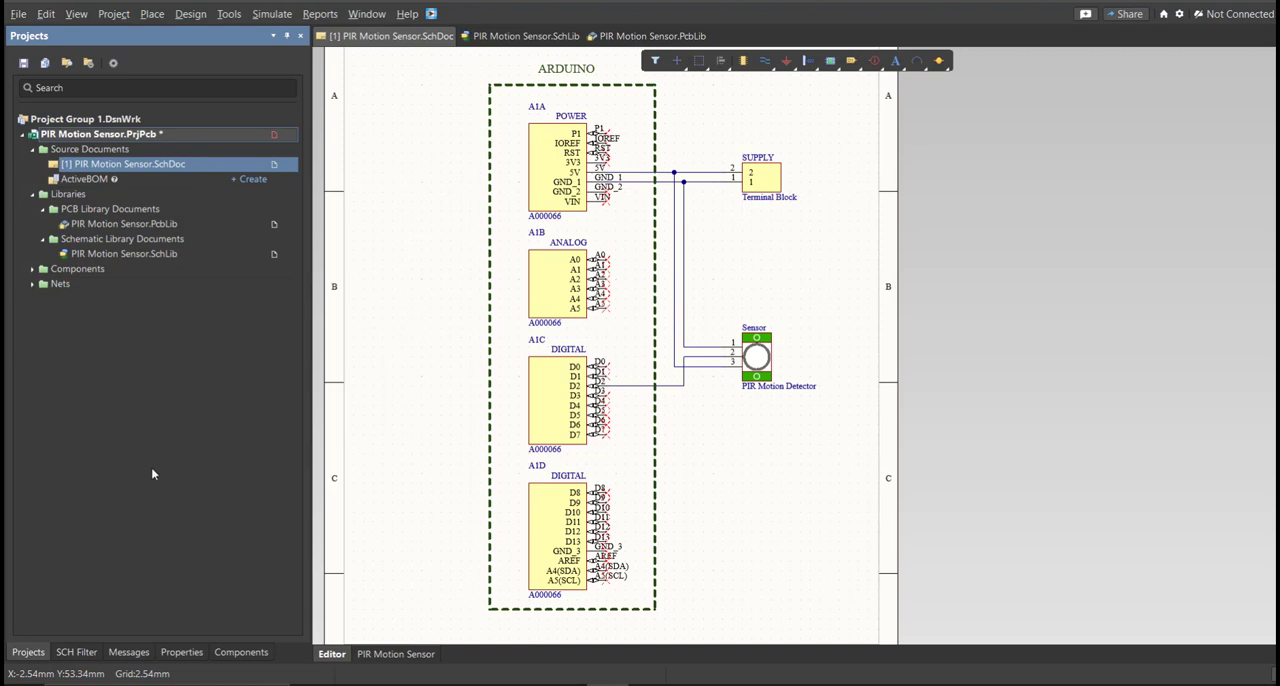
click(128, 652)
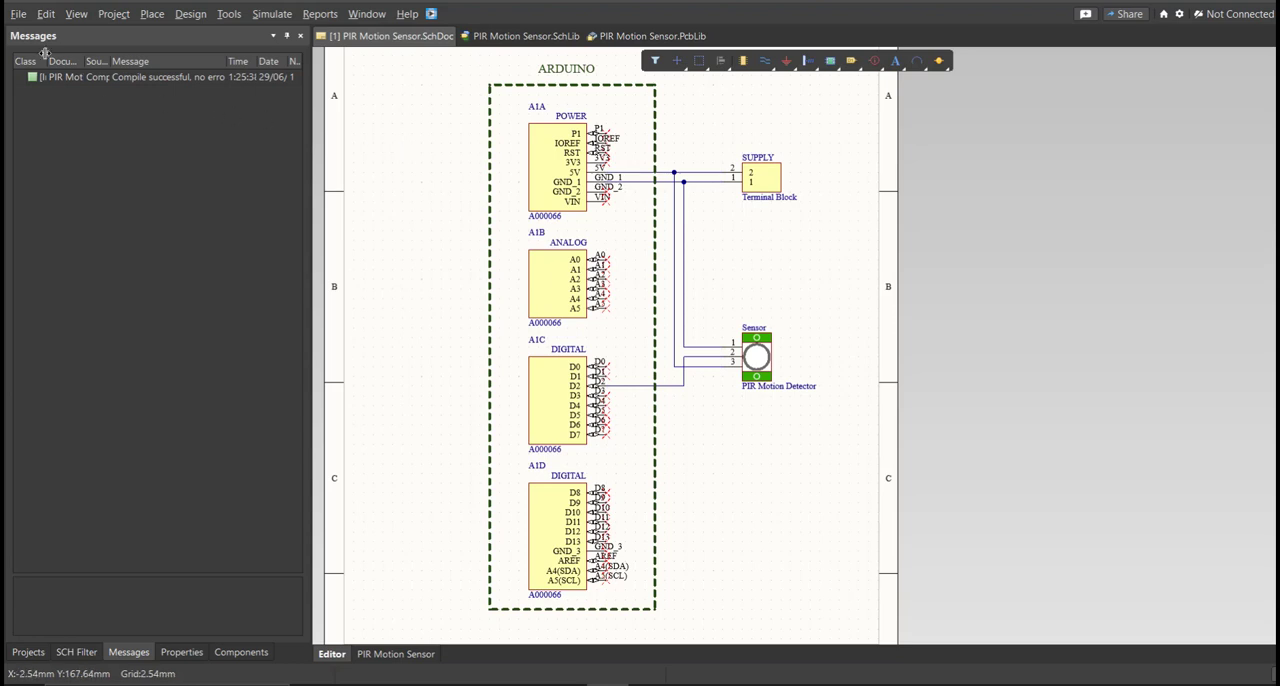
Add a new PCB document to the project and save it as PIR Motion Sensor.
click(18, 14)
mouse_move(48, 58)
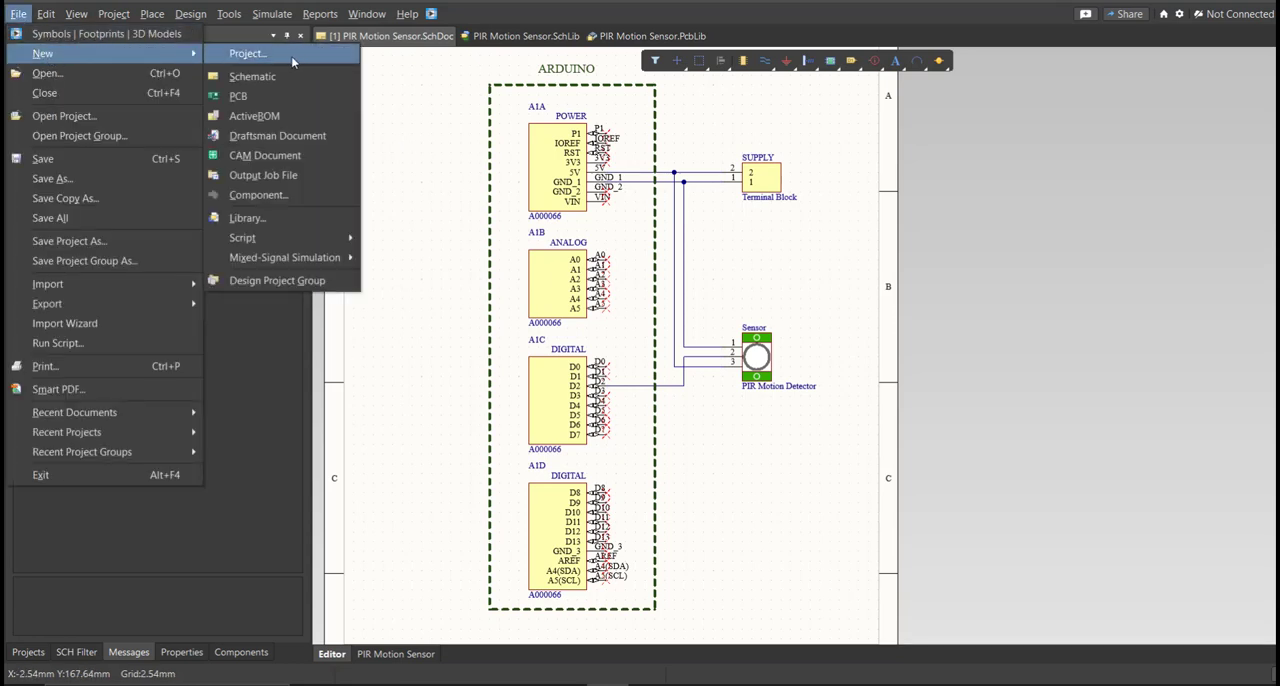
click(300, 95)
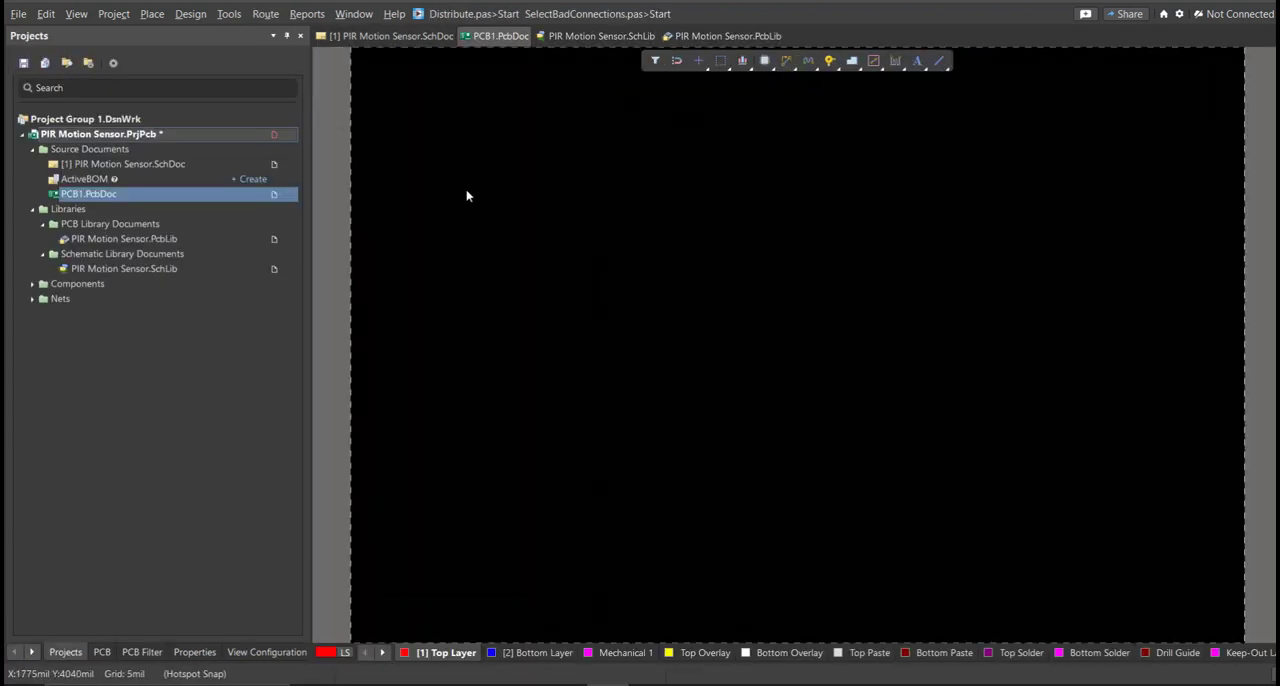
right_click(414, 208)
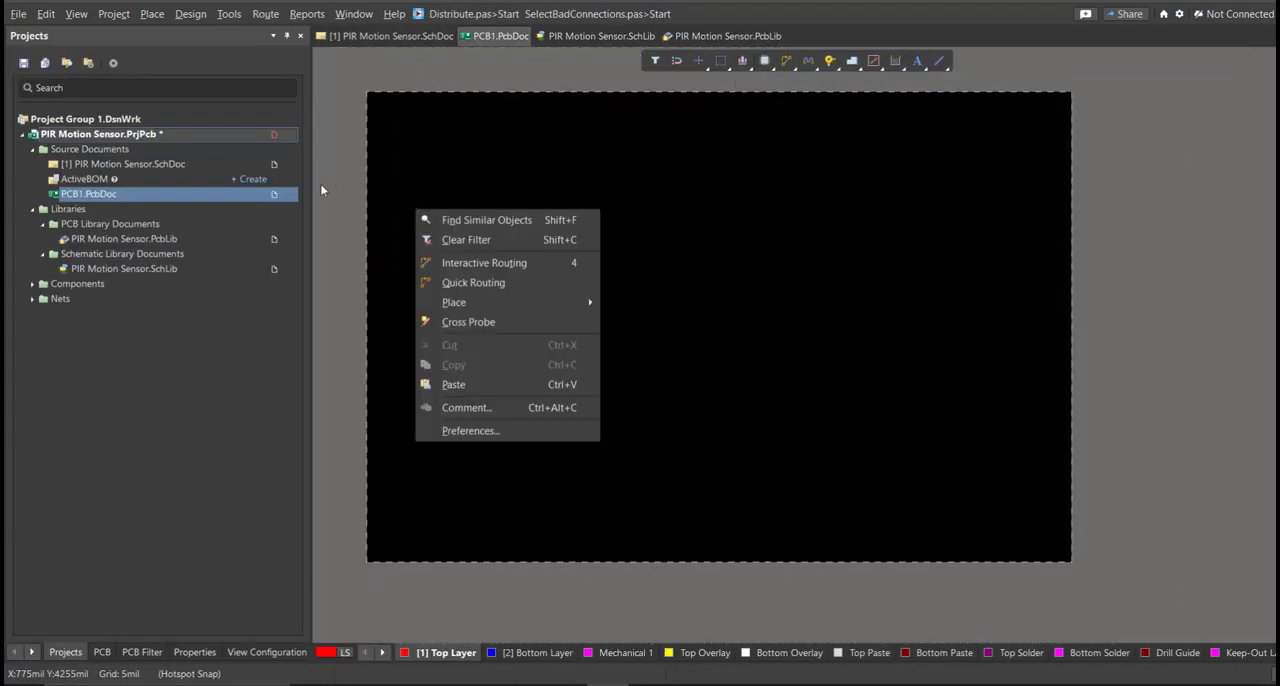
click(177, 207)
right_click(177, 207)
click(180, 229)
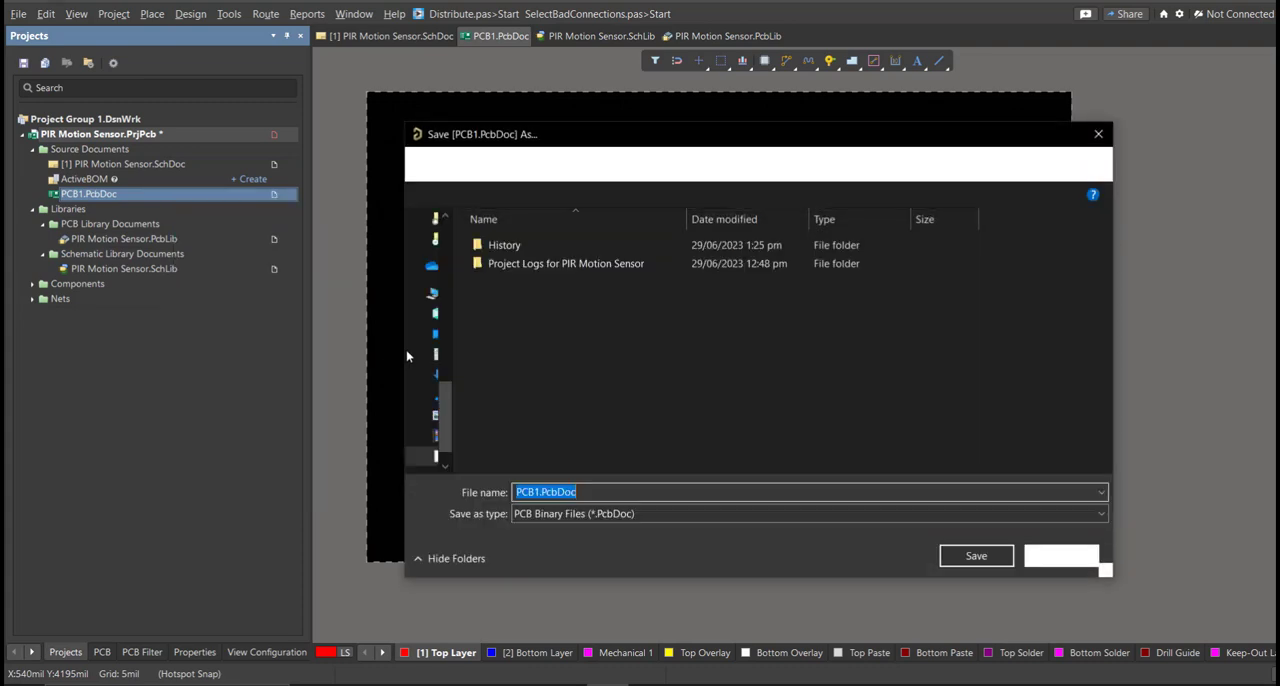
key(BackSpace)
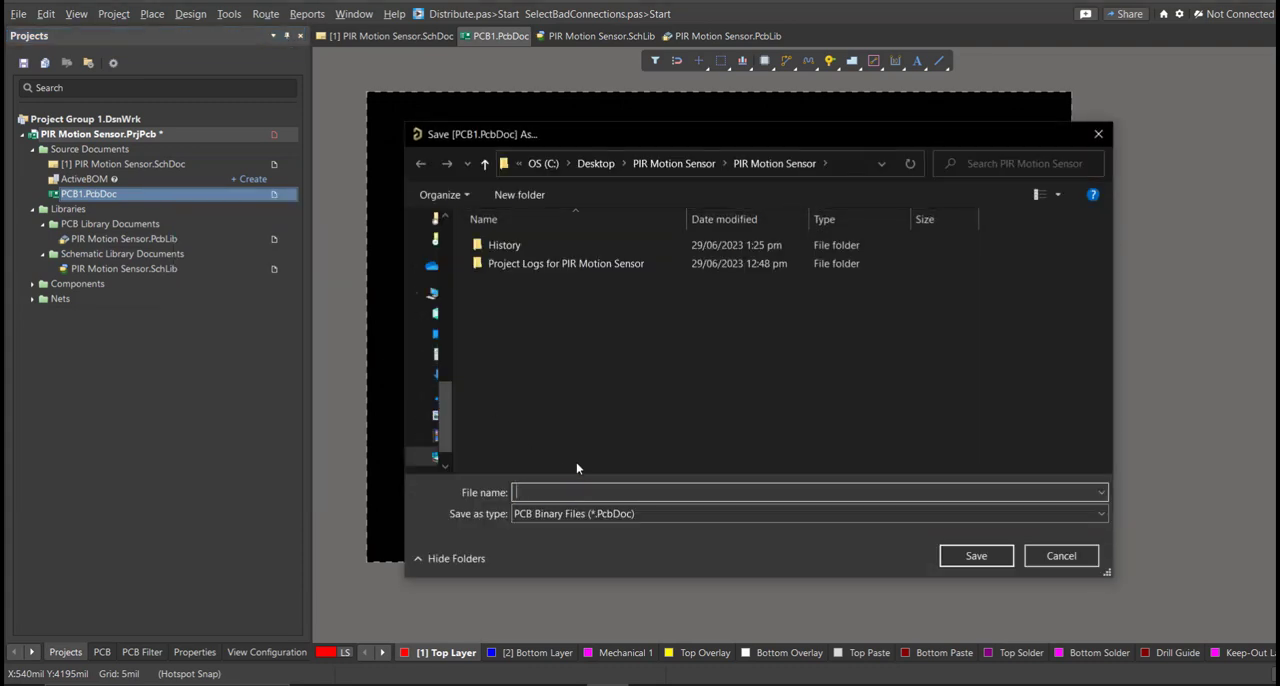
text(PIR Motion Sensor)
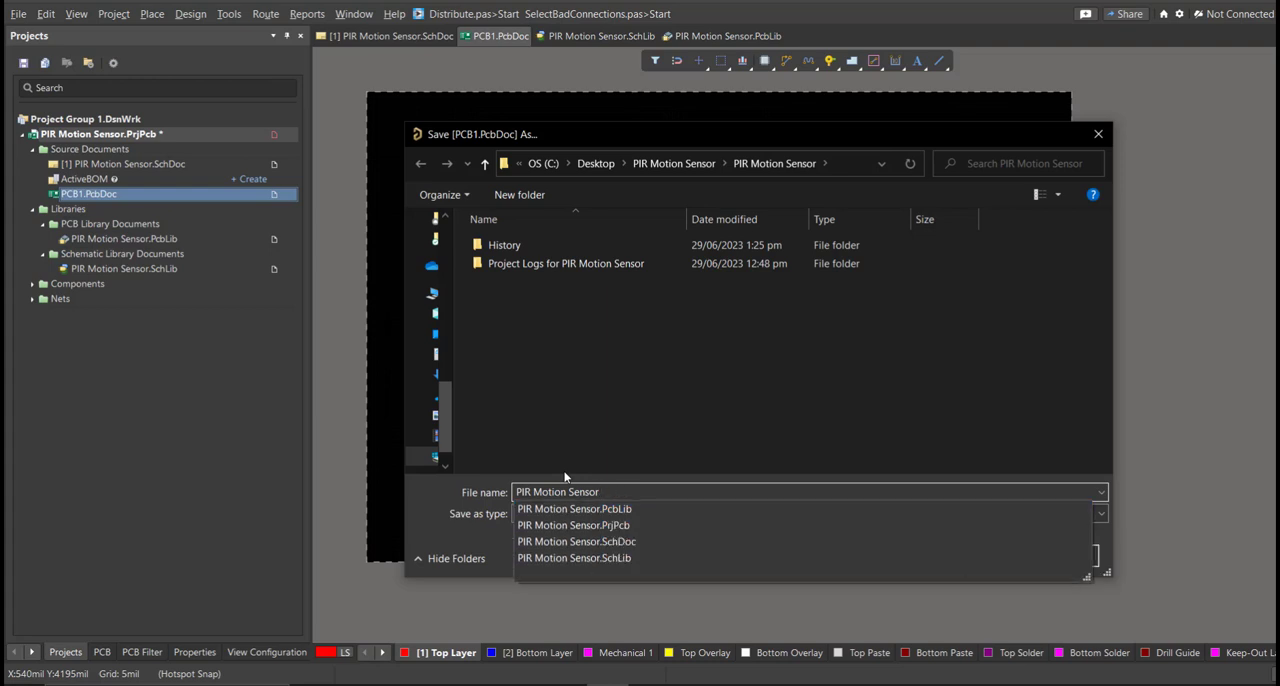
key(Return)
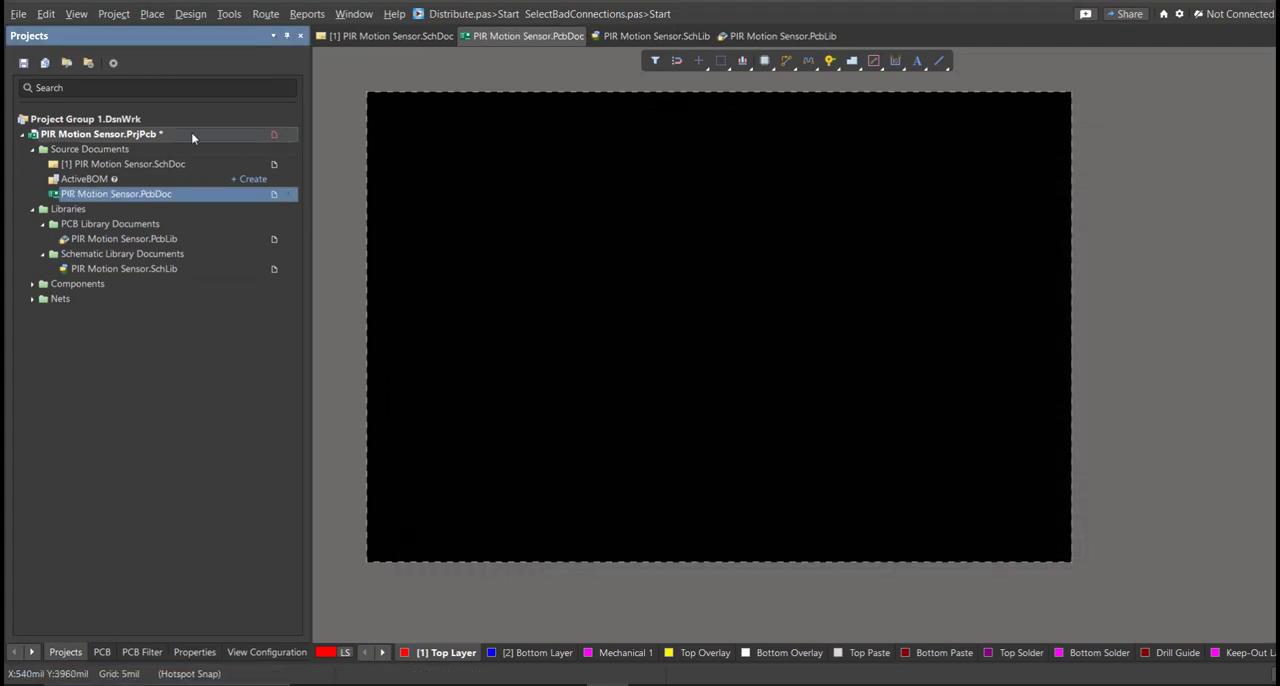
Save the PIR Motion Sensor project and return to the PIR Motion Sensor.SchDoc schematic.
right_click(191, 132)
click(236, 204)
double_click(206, 165)
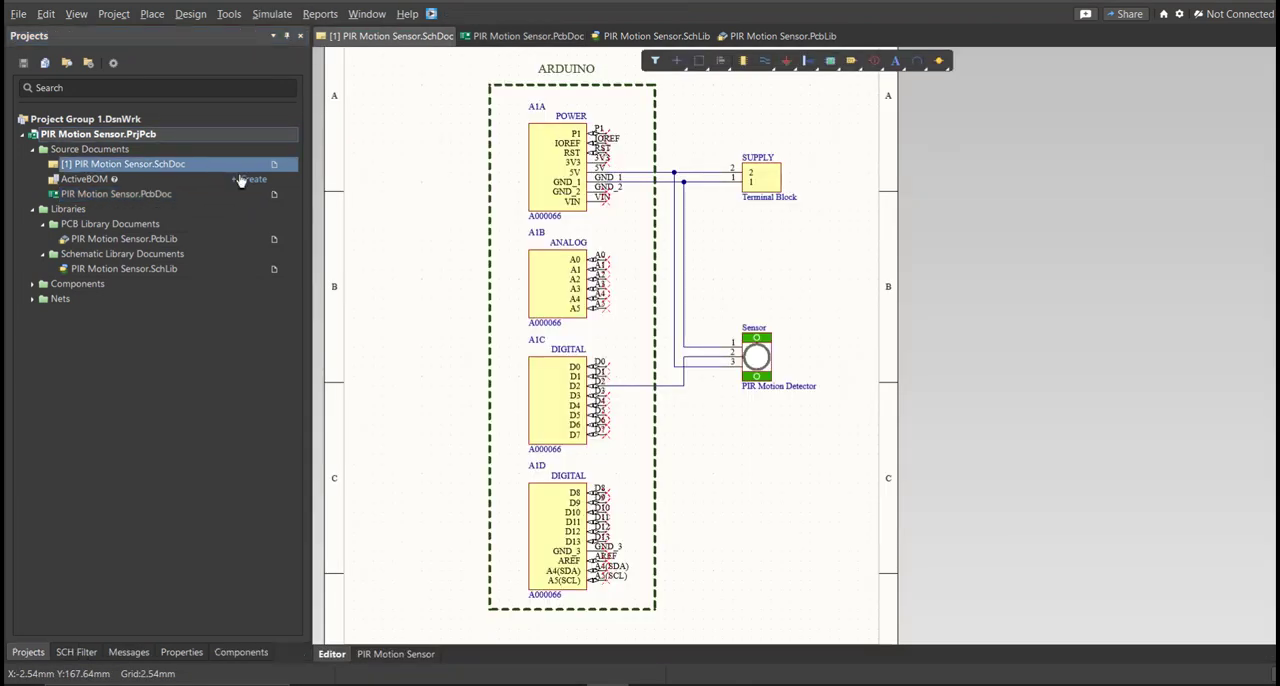
middle_drag(468, 234, 435, 247)
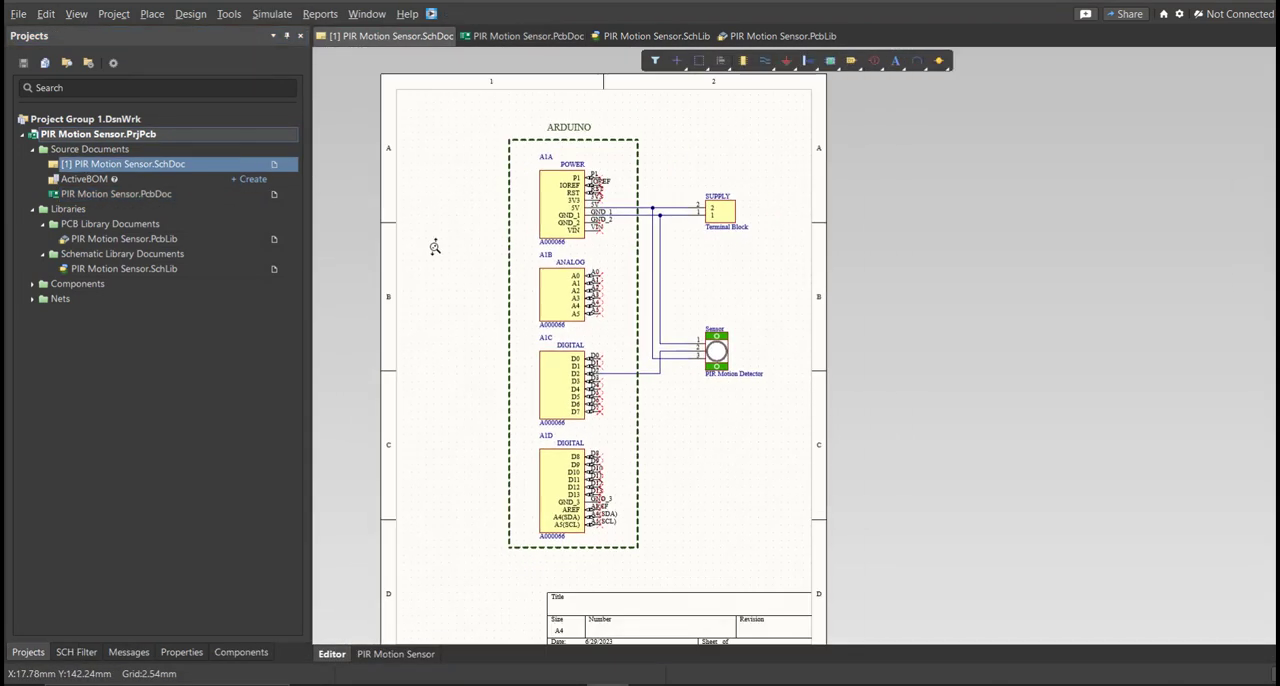
Generate the change order updating PIR Motion Sensor.PcbDoc from the schematic and validate its changes.
click(180, 14)
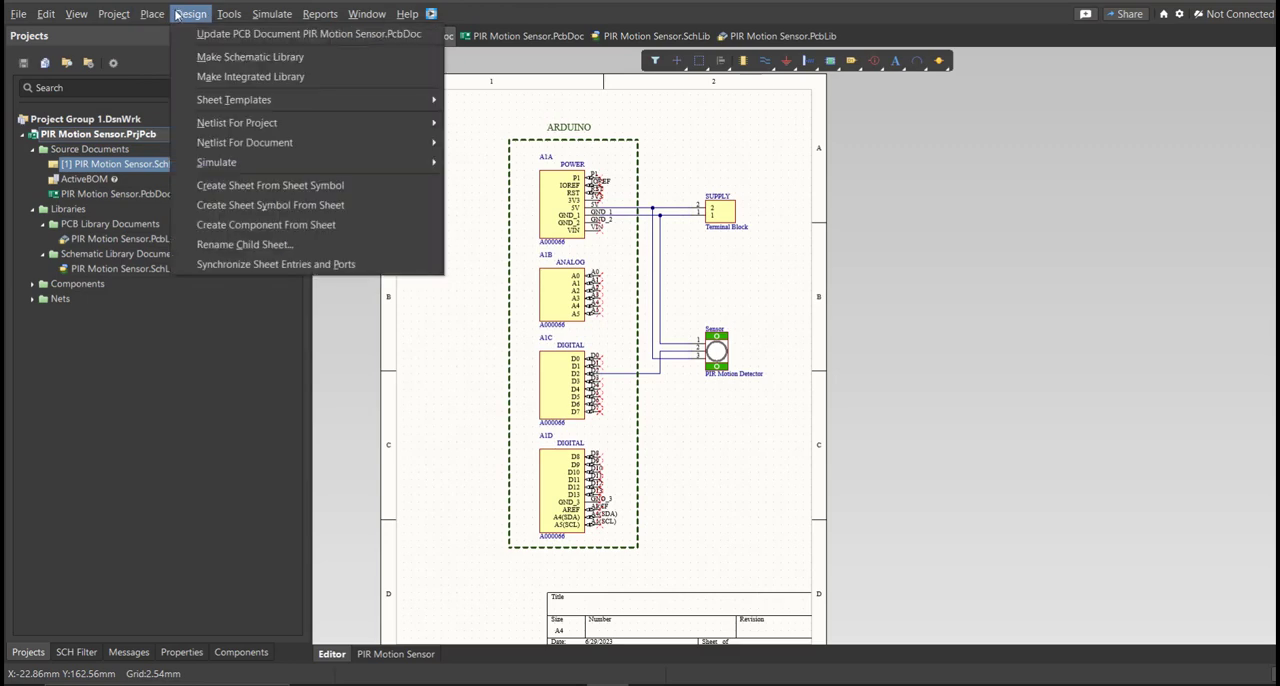
click(220, 39)
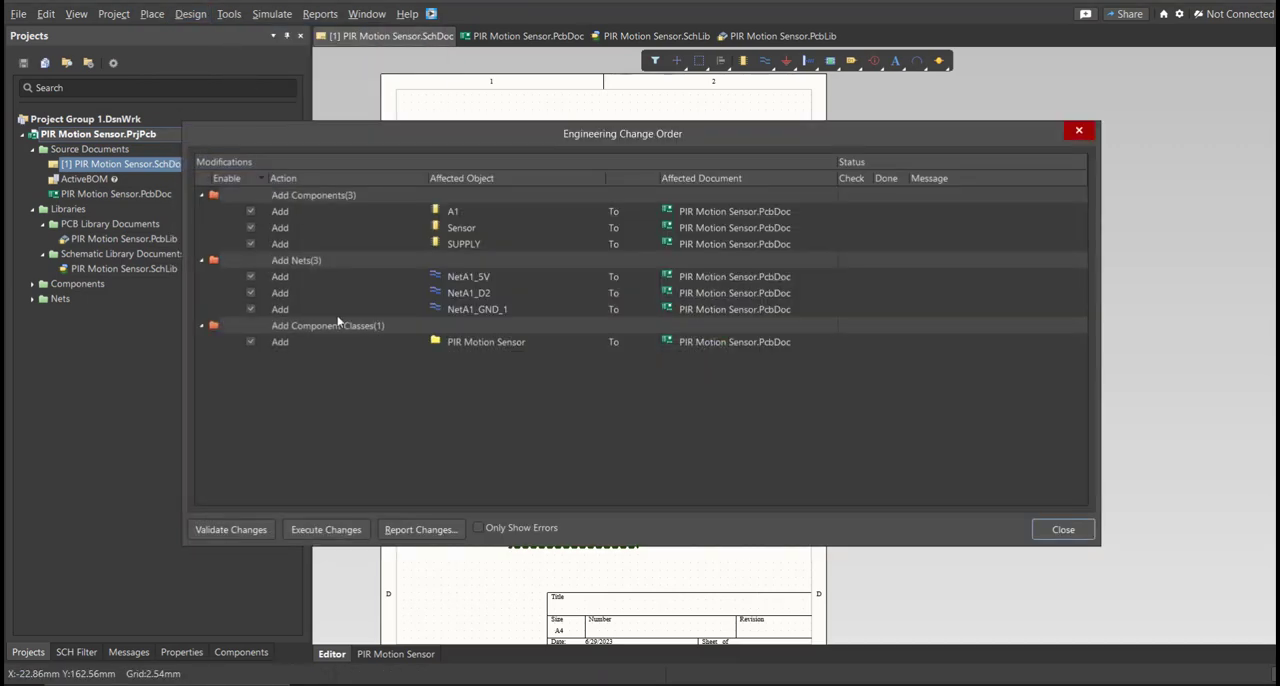
mouse_move(634, 138)
mouse_down()
mouse_move(623, 160)
mouse_move(635, 146)
mouse_up()
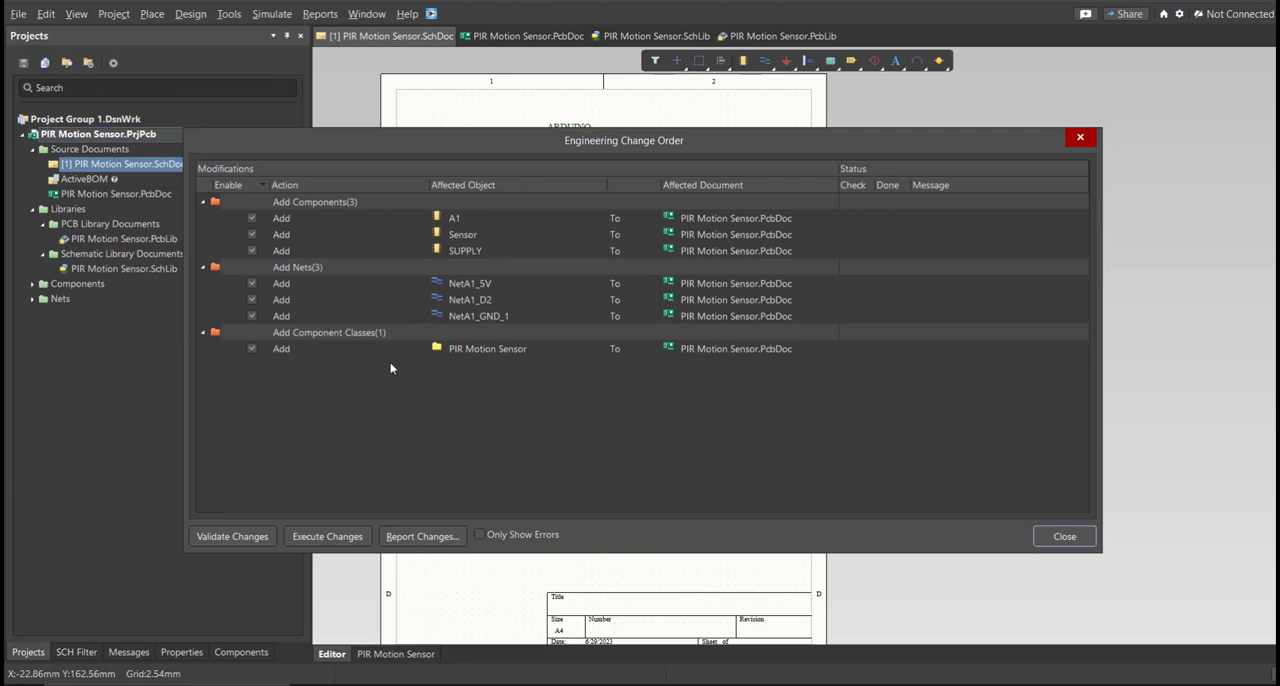
click(240, 538)
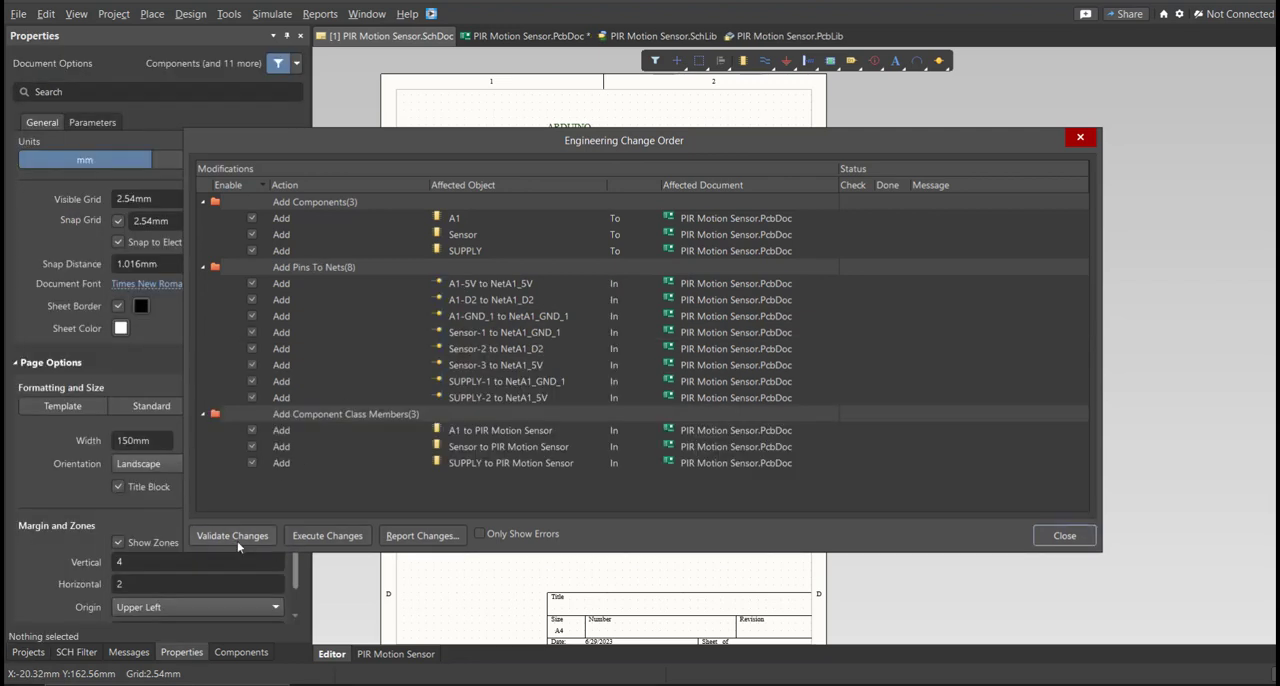
Execute the change order to transfer the components and nets to PIR Motion Sensor.PcbDoc, then close it.
click(307, 538)
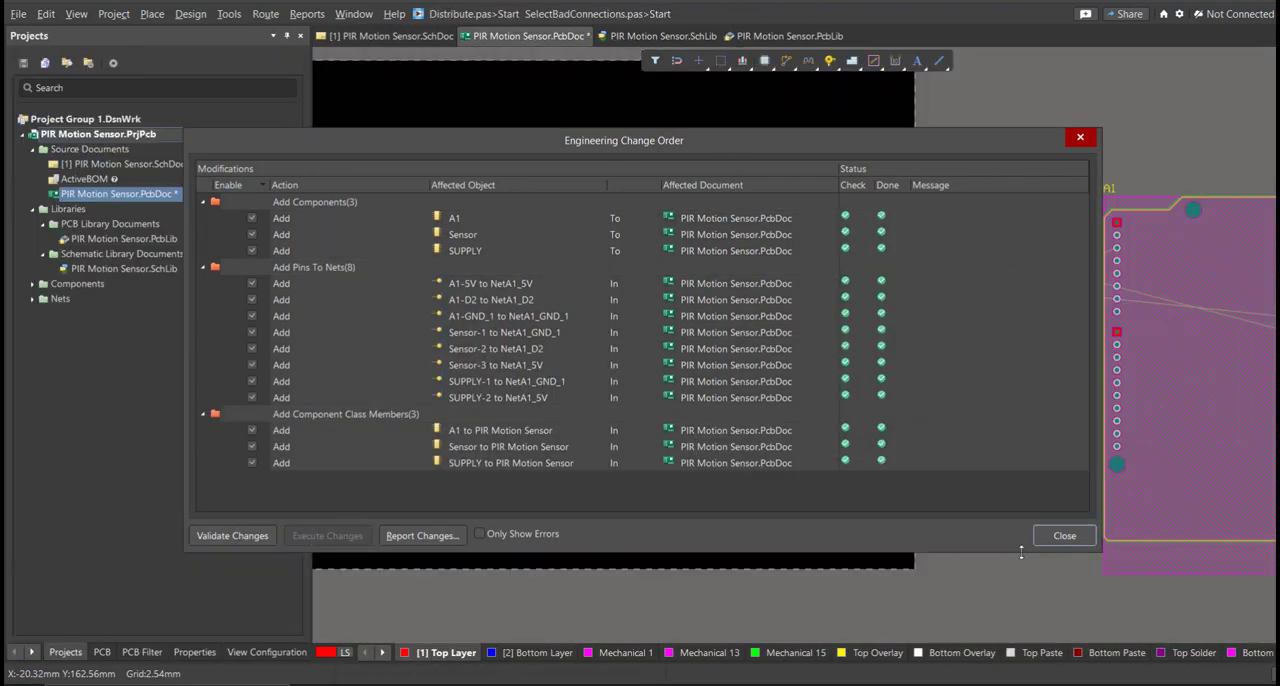
click(1064, 536)
ctrl+scroll(889, 415, down, 3)
ctrl+scroll(897, 400, up, 3)
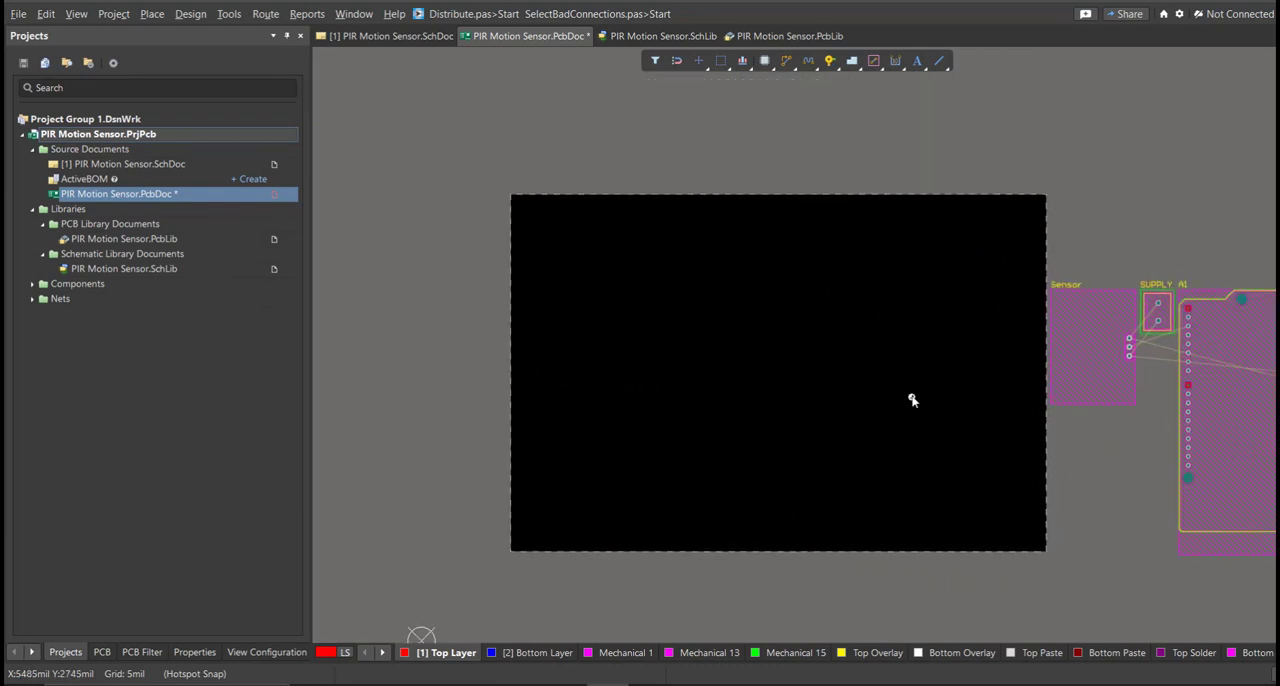
Place the rotated Arduino at the board's lower left, the rotated sensor to its right and the SUPPLY terminal block above the Arduino.
drag(1183, 349, 551, 498)
key(space)
drag(1040, 331, 791, 437)
key(space)
key(space)
key(space)
drag(1110, 295, 482, 303)
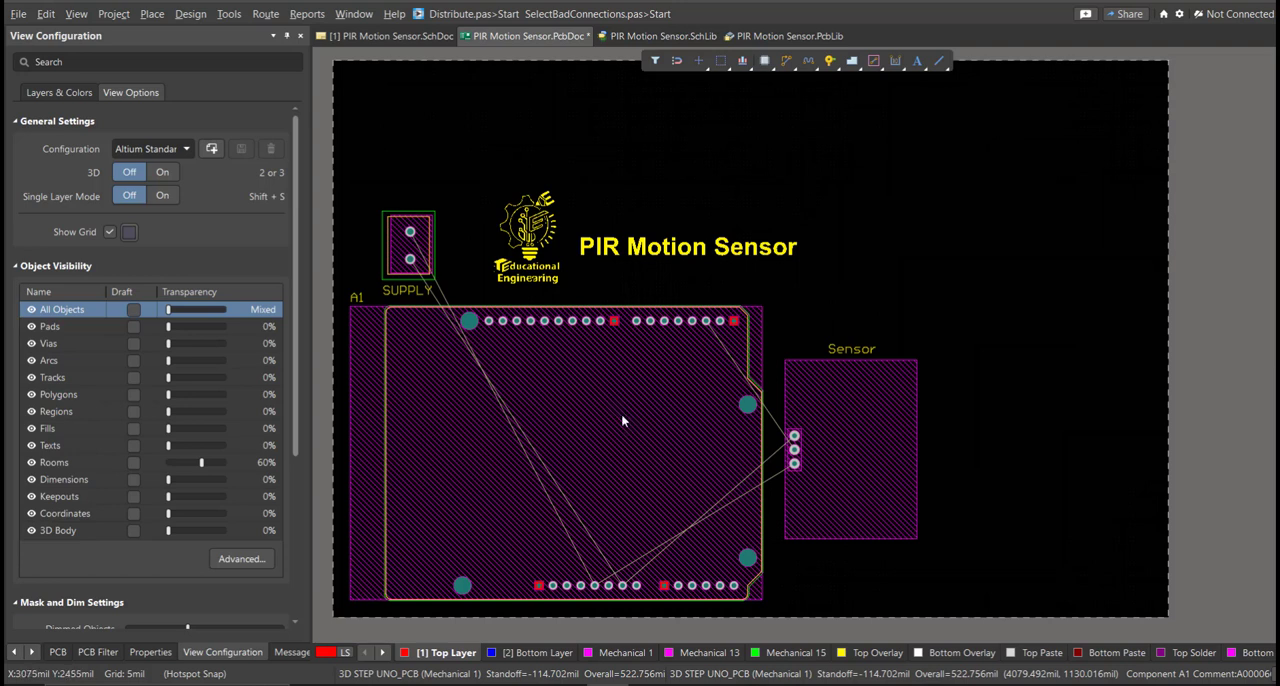
Edit the board shape in board planning mode, lowering the top edge for a board height of about 3125 mil.
key(1)
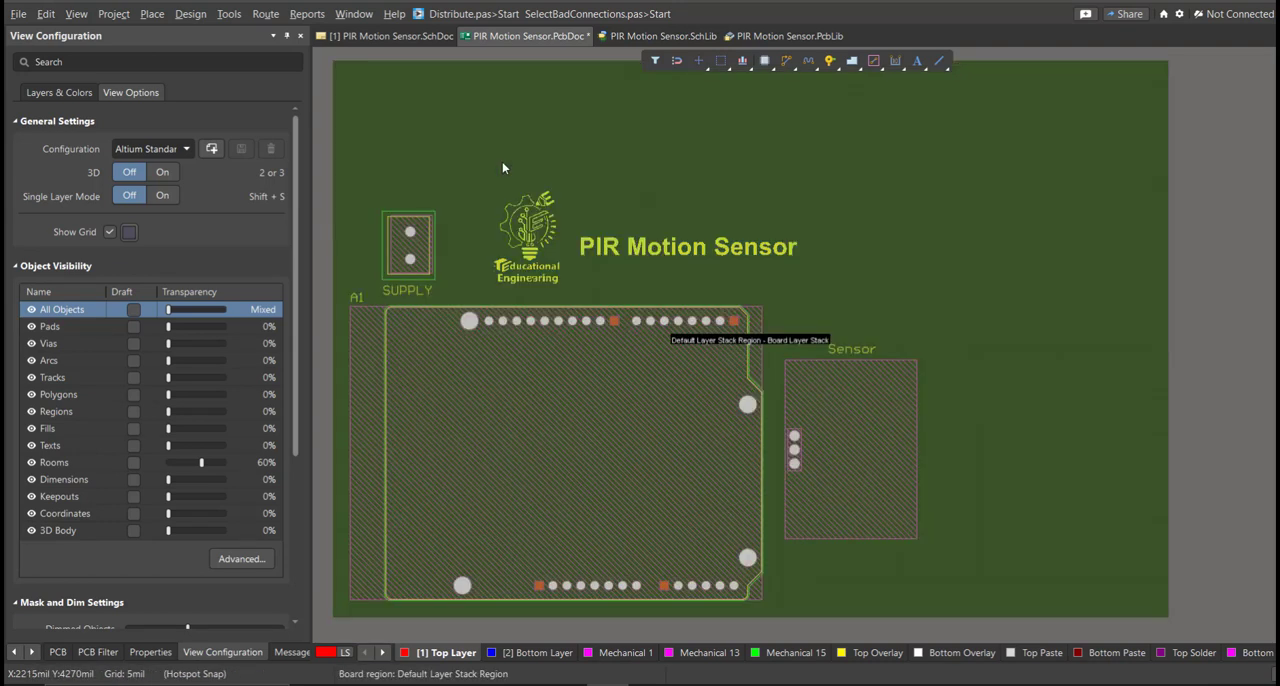
key(3)
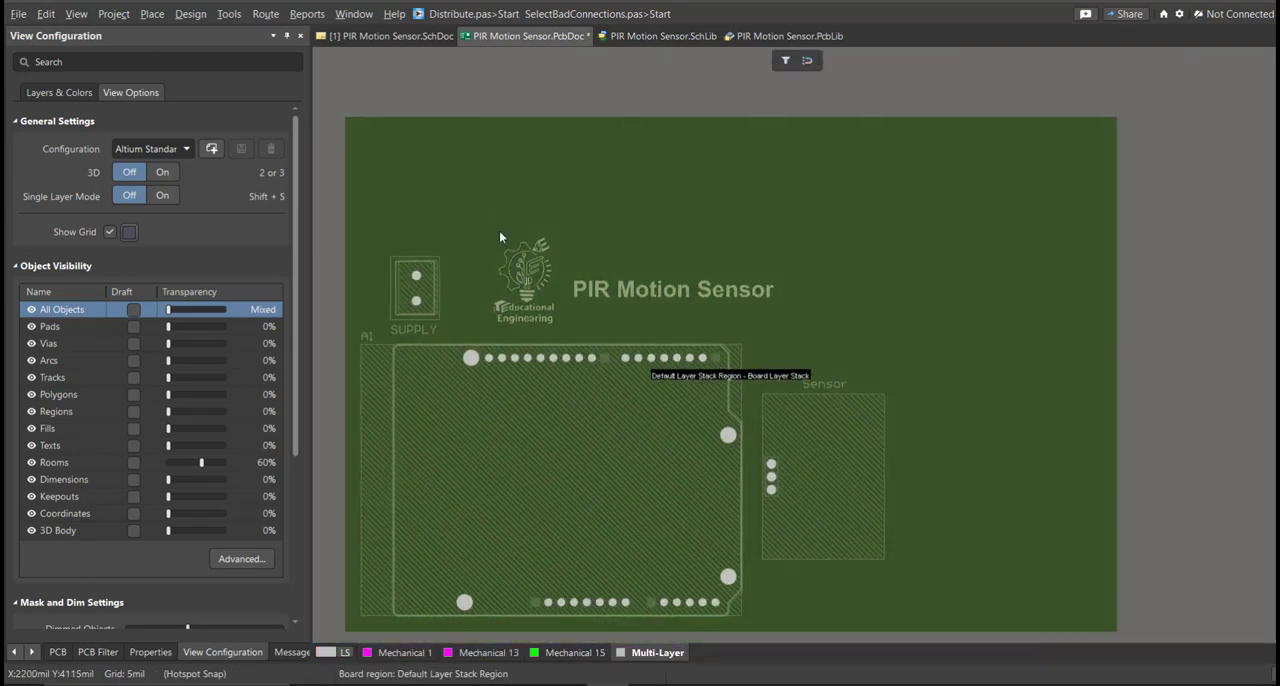
click(190, 14)
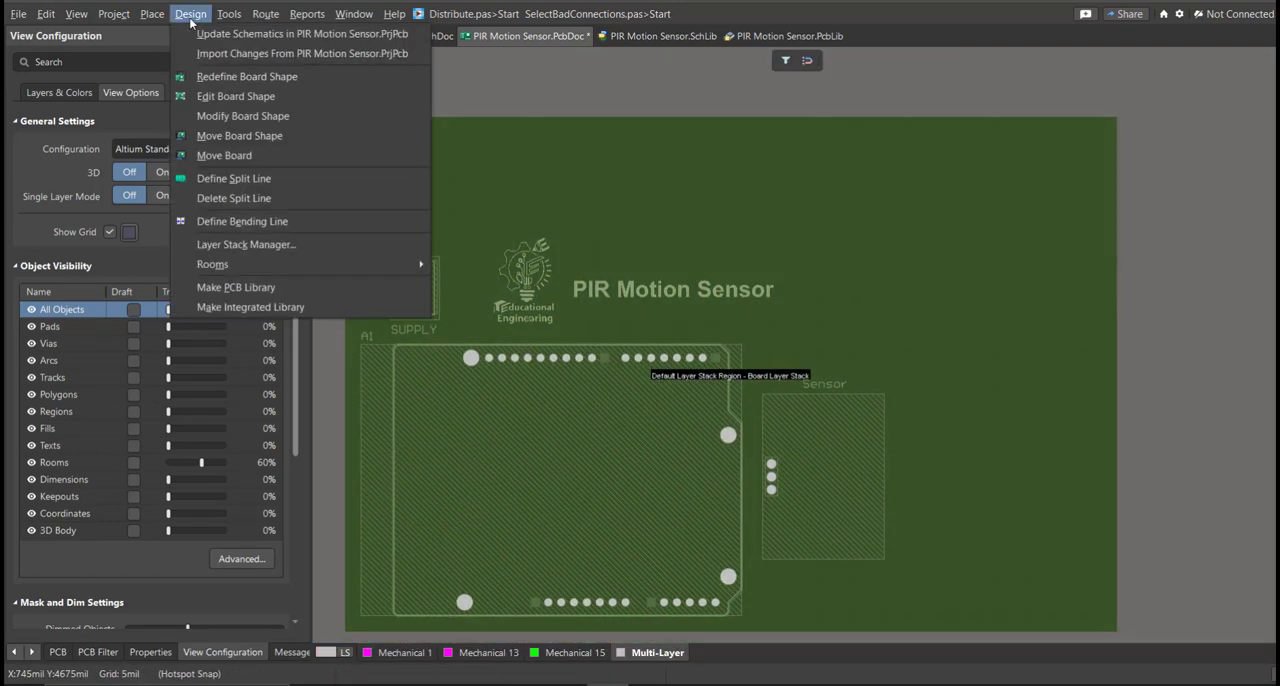
click(245, 96)
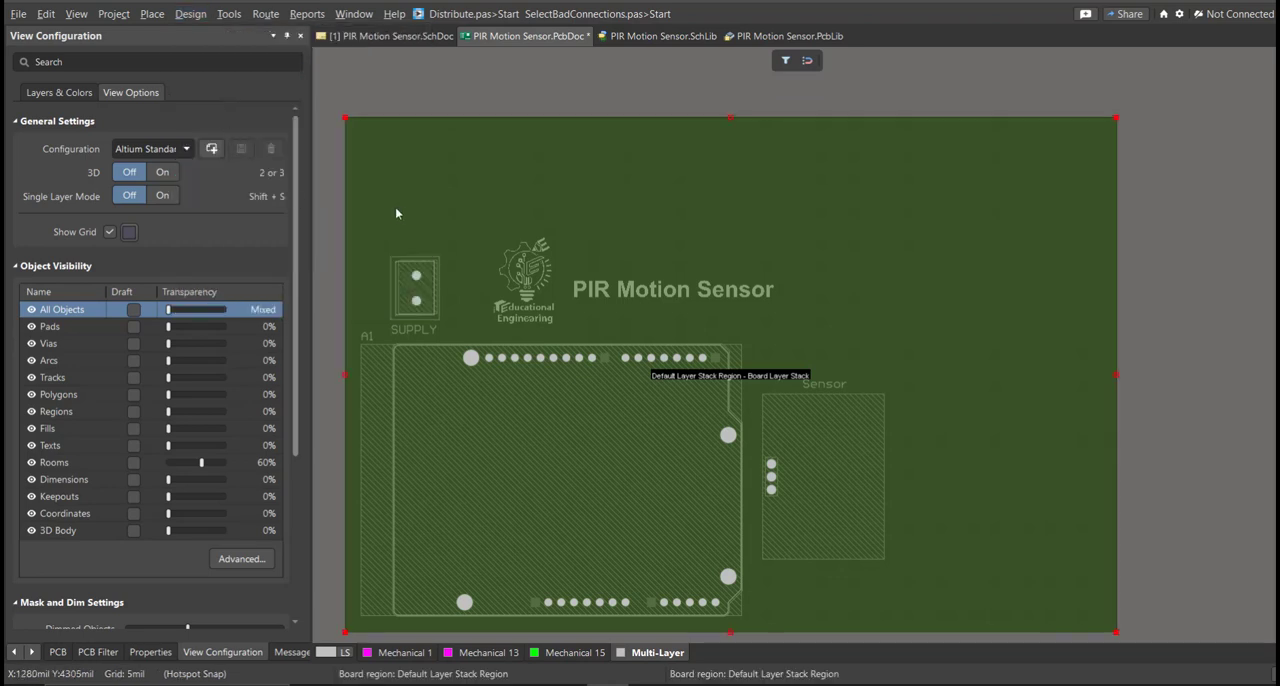
ctrl+scroll(411, 267, down, 1)
mouse_move(408, 303)
right_down()
mouse_move(411, 267)
mouse_move(411, 306)
right_up()
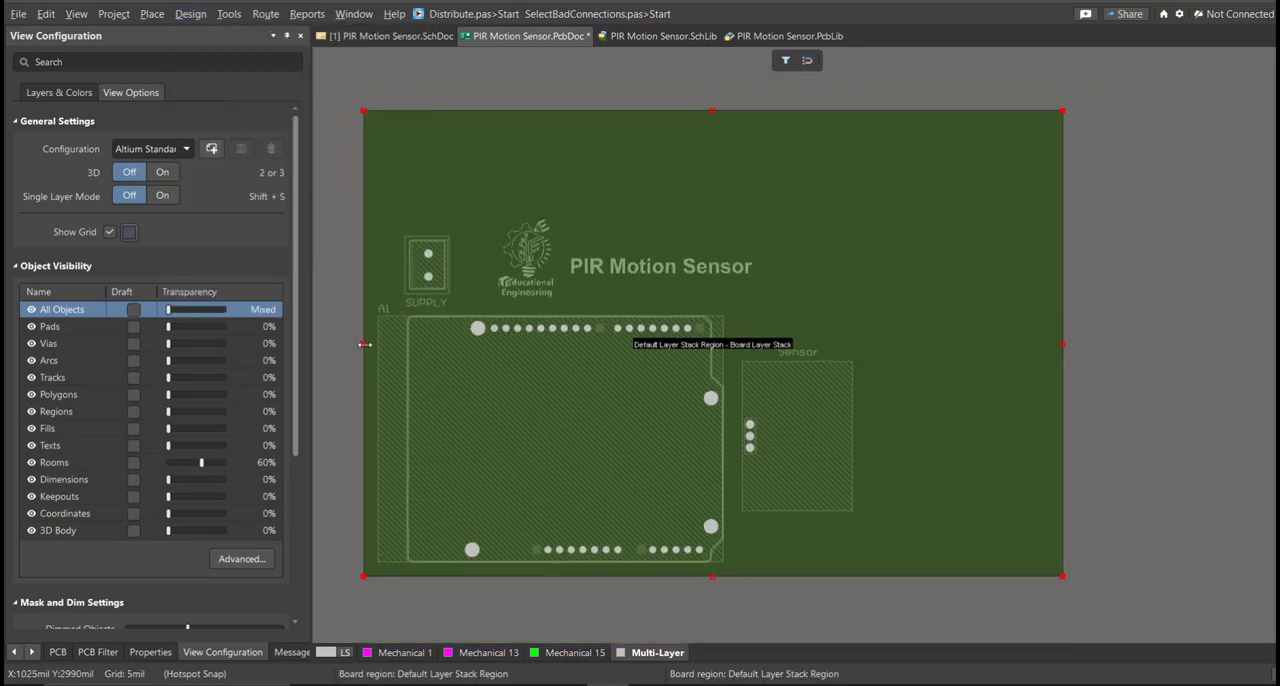
drag(717, 110, 706, 145)
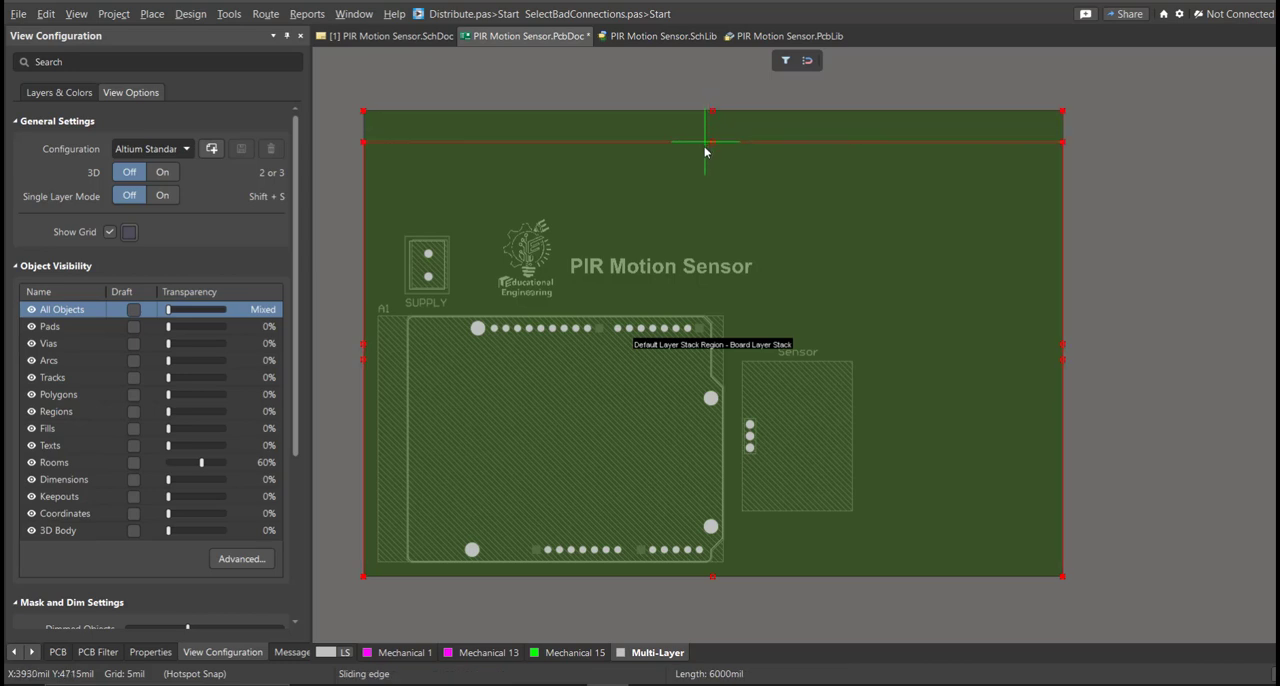
drag(697, 213, 697, 212)
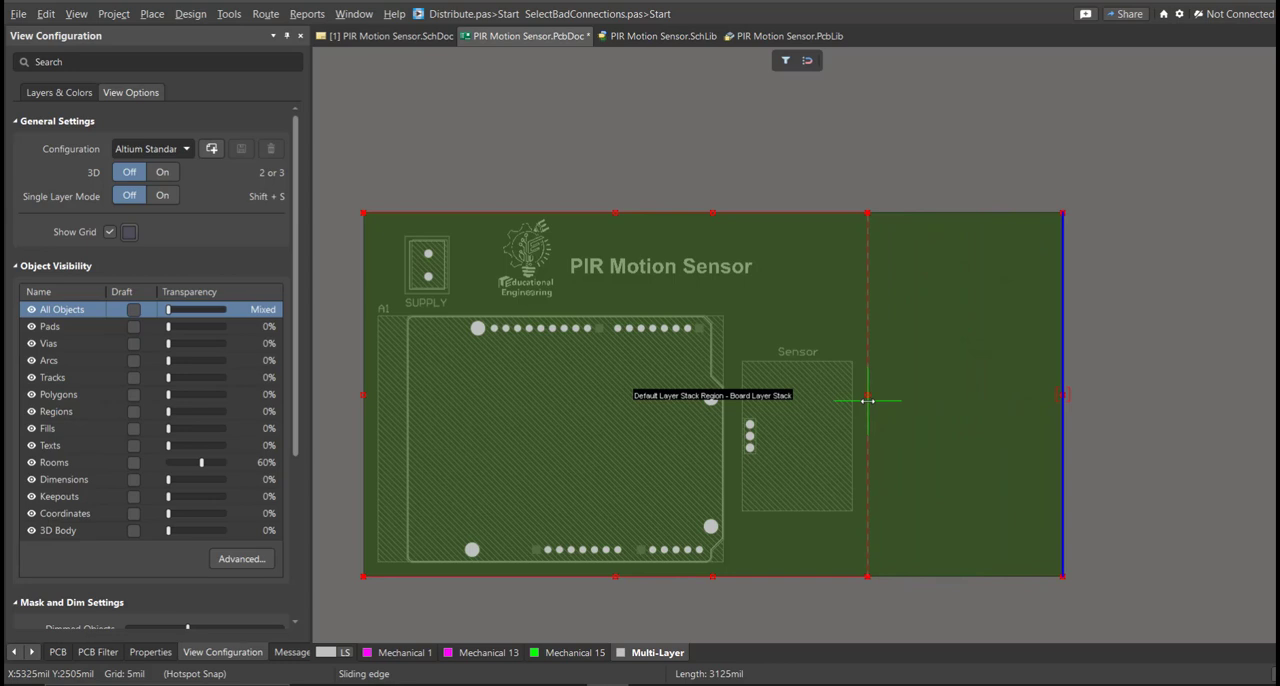
Move the board's right edge inwards to just beyond the sensor, then return to the 2D layout view.
drag(868, 401, 867, 401)
right_drag(689, 348, 807, 325)
ctrl+scroll(807, 325, up, 1)
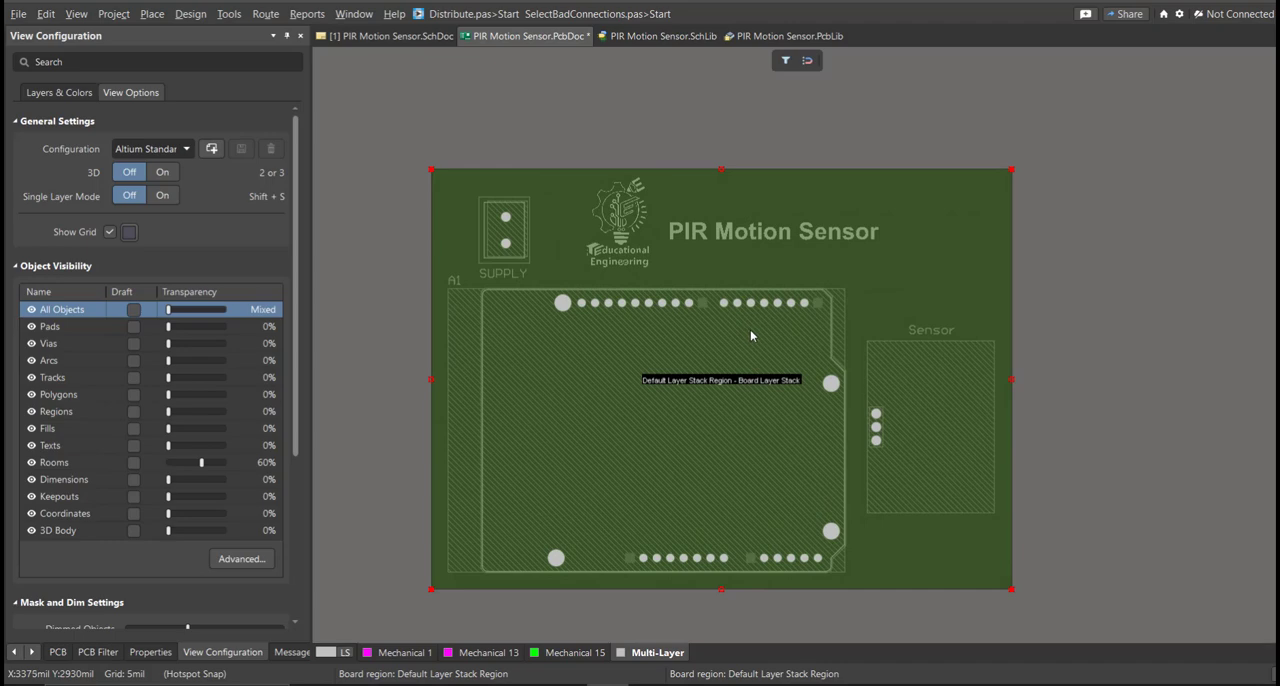
key(2)
ctrl+scroll(706, 350, up, 1)
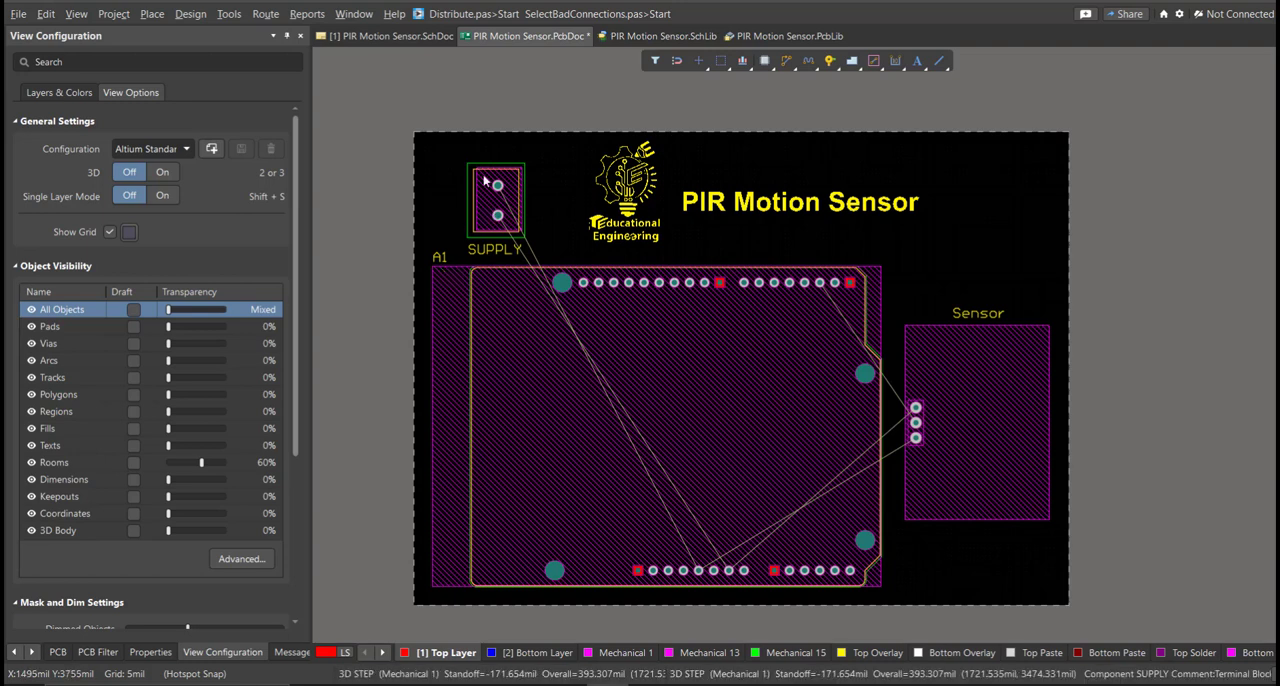
Route a 50 mil NetA1_GND_1 track on the Top Layer from the lower SUPPLY pad around the bottom header to the Arduino's GND_1 pad.
click(268, 18)
click(316, 53)
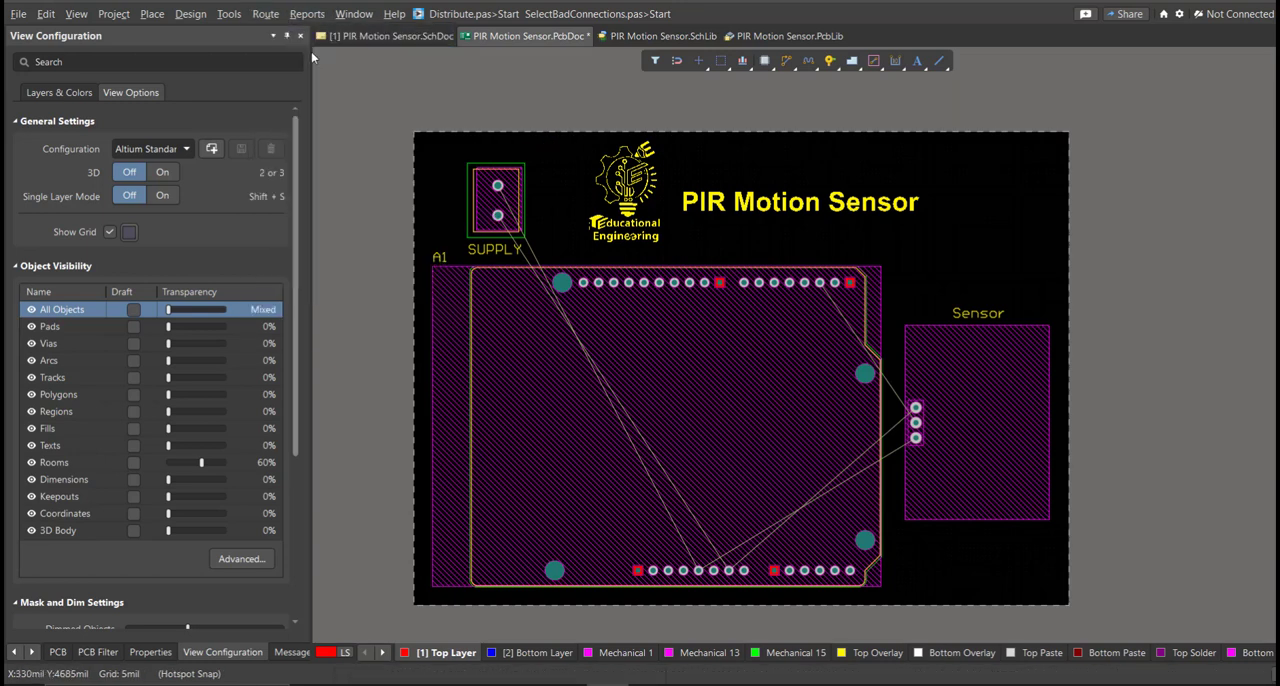
click(498, 216)
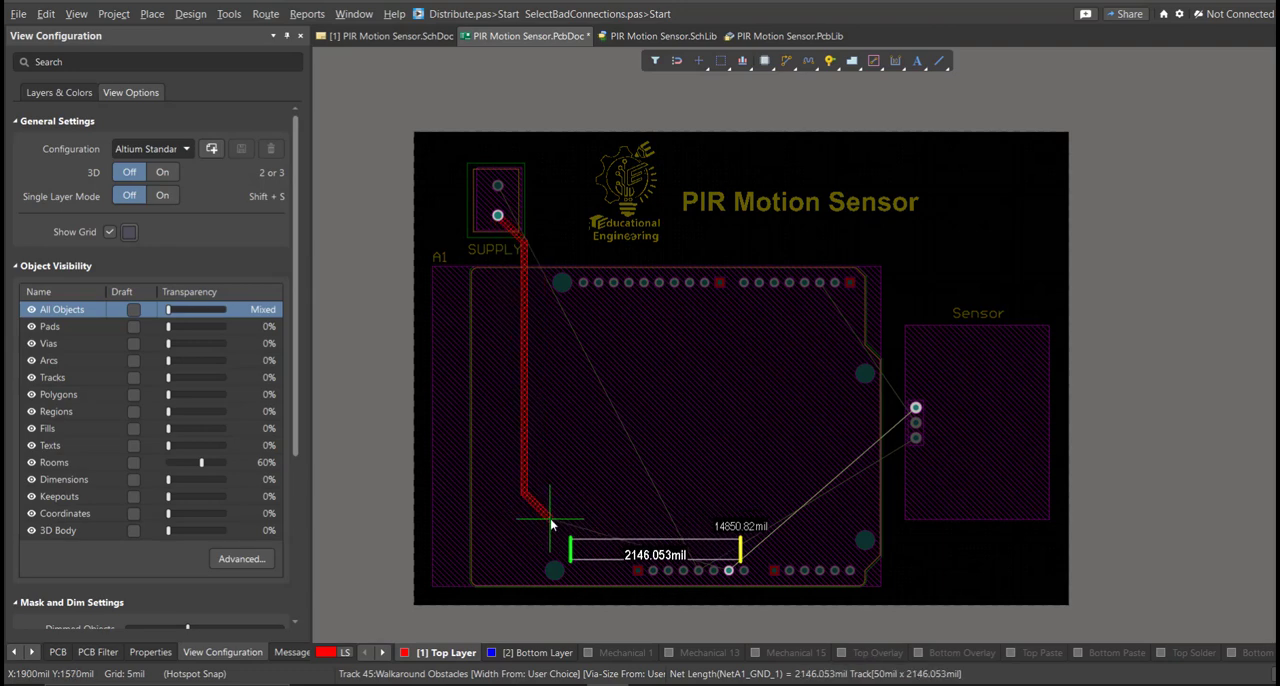
ctrl+scroll(566, 557, up, 2)
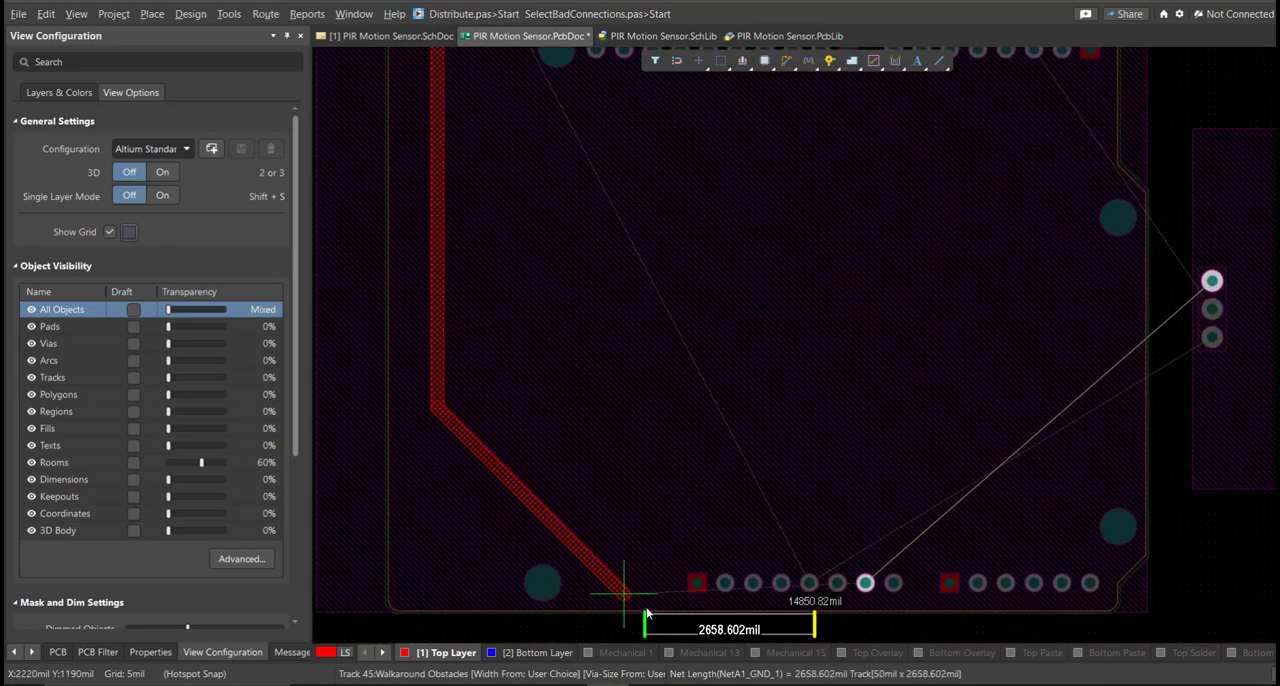
click(626, 597)
click(838, 621)
ctrl+scroll(868, 590, up, 3)
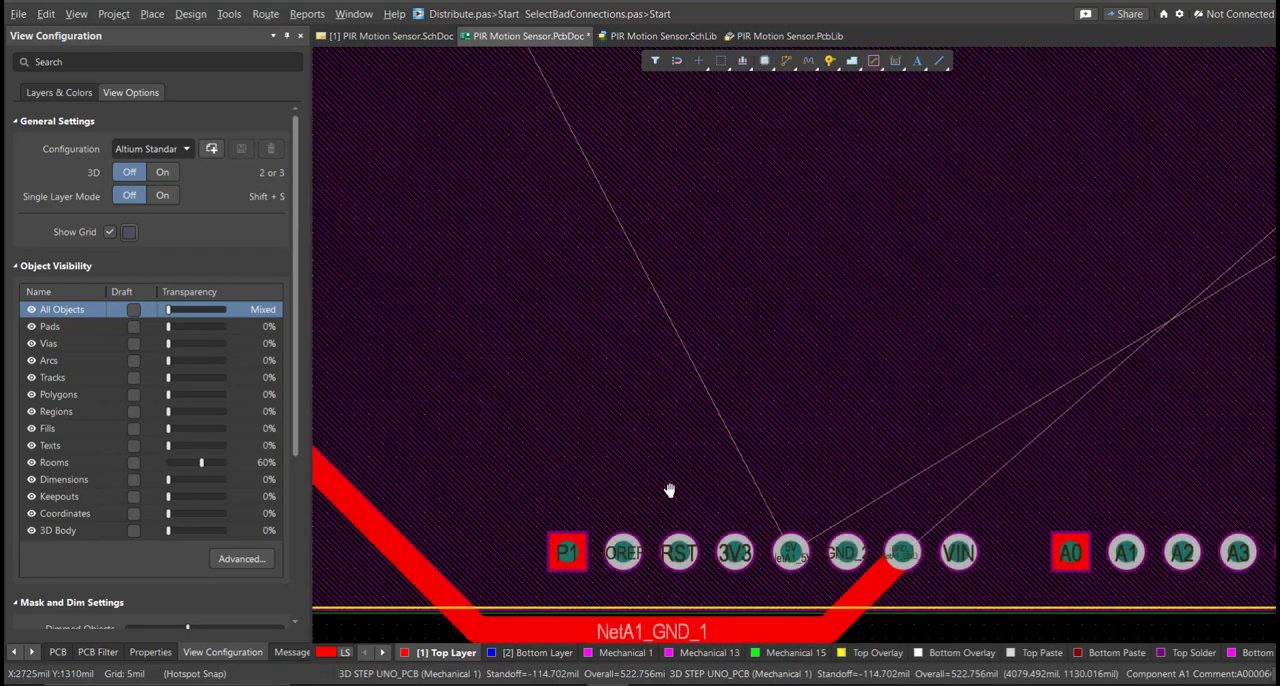
Route the 50 mil NetA1_GND_1 track from below the Arduino around its lower right corner to the sensor's upper pad.
ctrl+scroll(691, 514, down, 2)
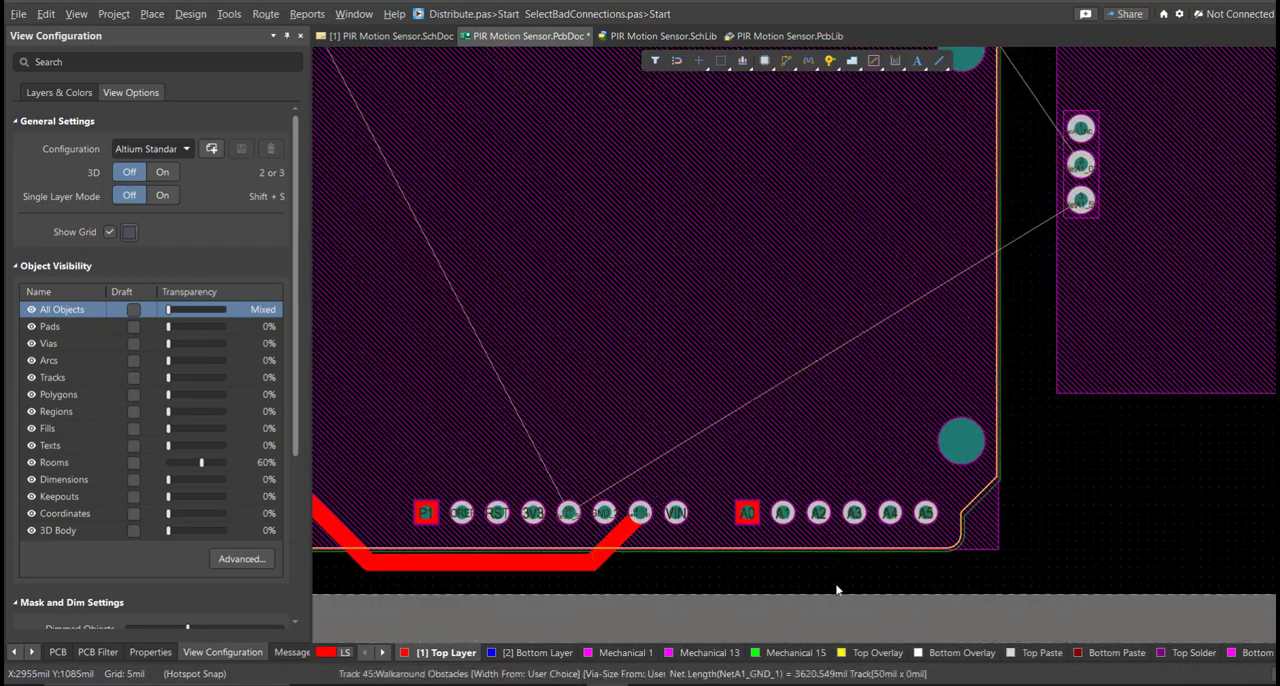
click(1062, 543)
click(1151, 281)
click(1090, 128)
key(Escape)
Route a 50 mil NetA1_5V track on the Top Layer from the Arduino's 5V pad to the sensor's lower pad.
key(ctrl+w)
click(569, 512)
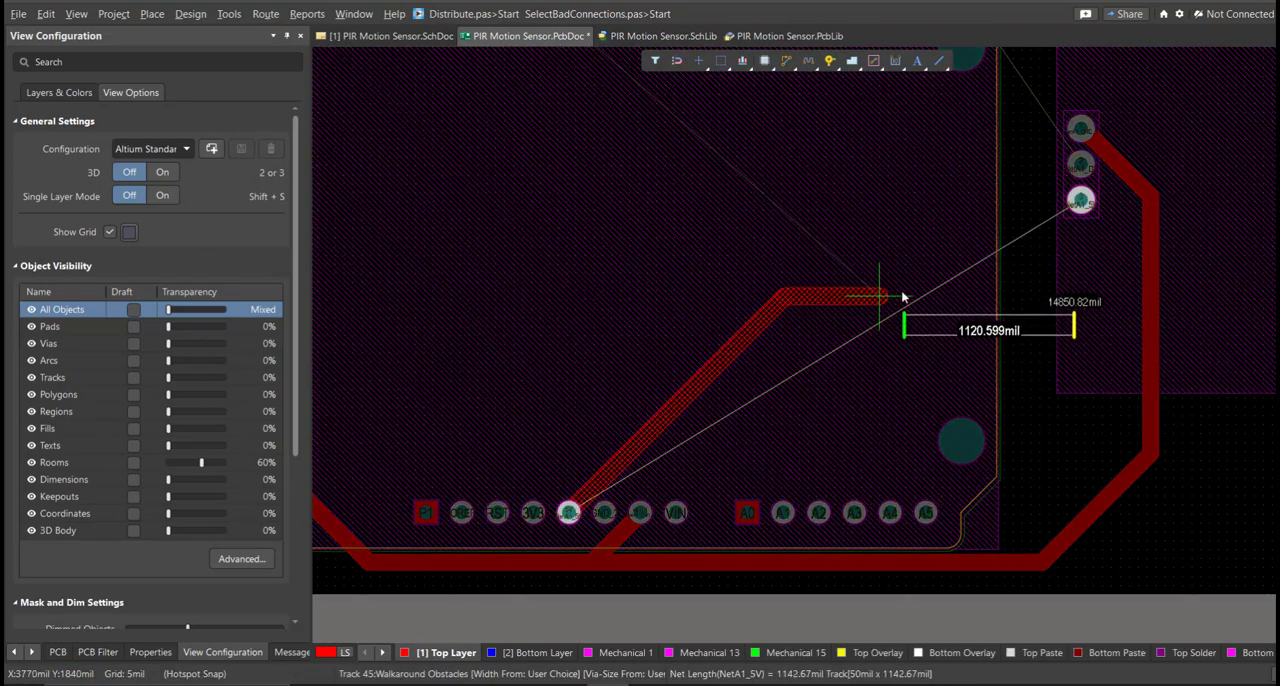
click(1002, 277)
click(1081, 200)
key(Escape)
ctrl+scroll(923, 443, down, 3)
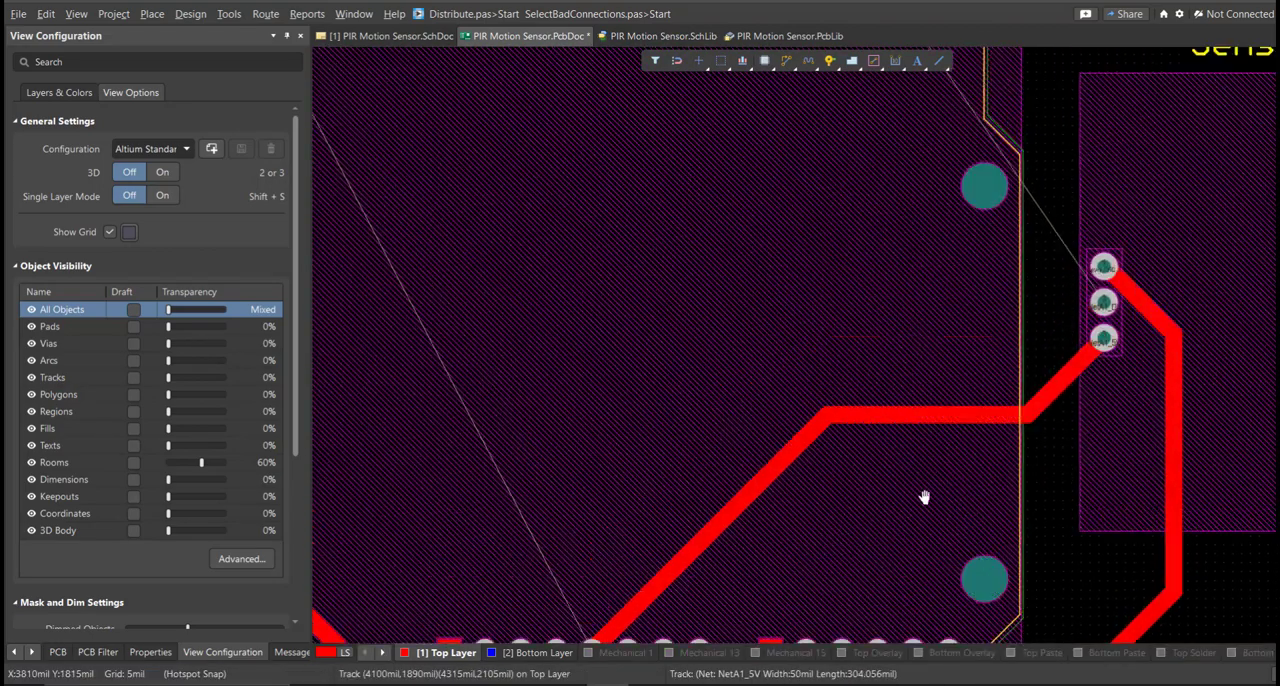
Route a 50 mil NetA1_D2 track on the Top Layer from the Arduino's D2 pad to the sensor's middle pad.
key(ctrl+w)
ctrl+scroll(910, 443, up, 4)
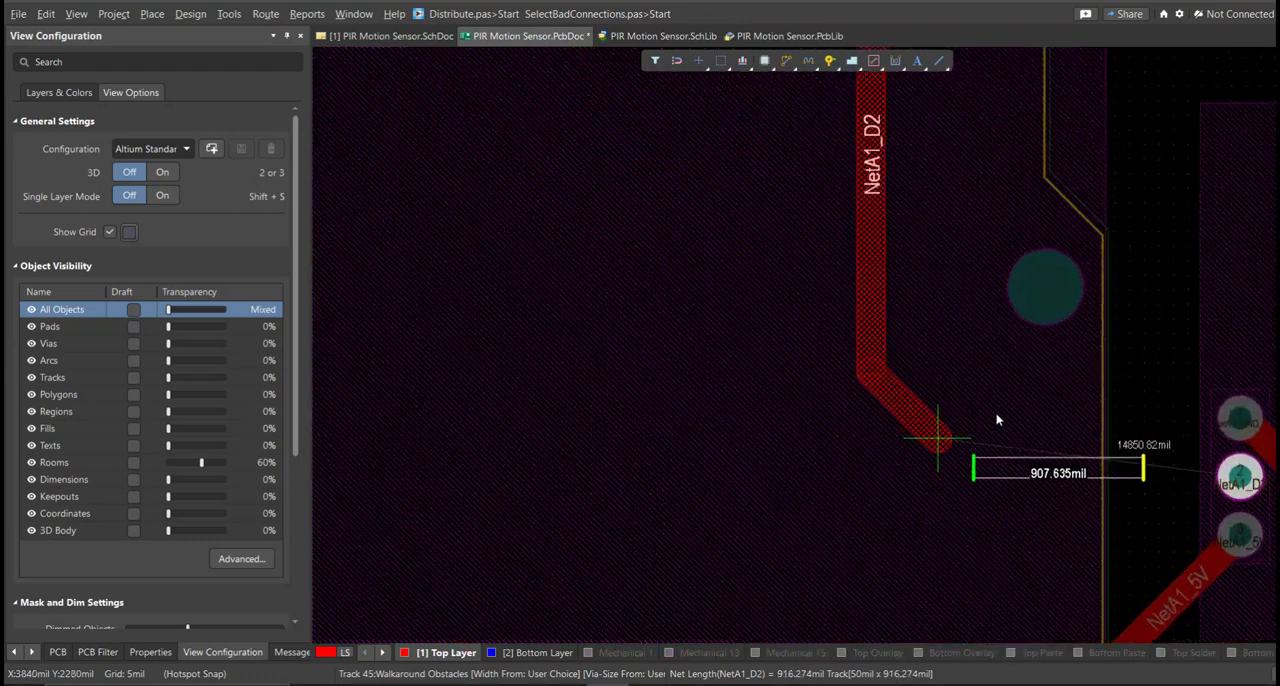
key(Escape)
ctrl+scroll(986, 443, down, 5)
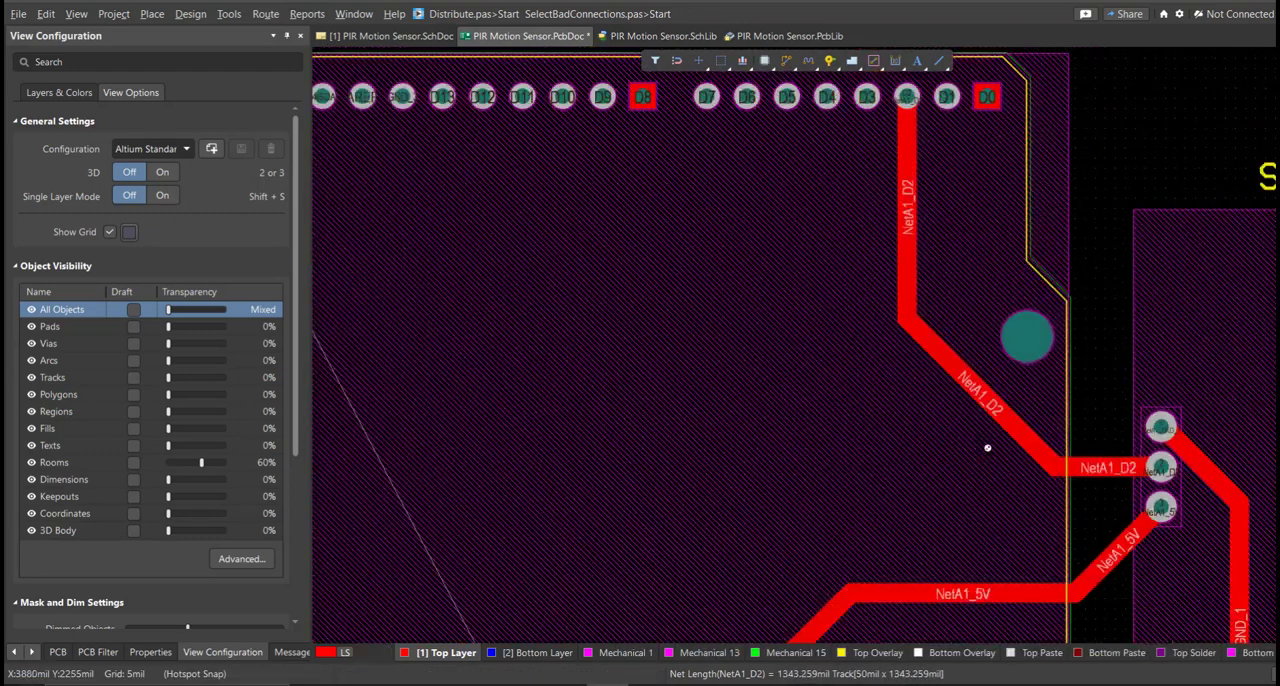
Route a 50 mil NetA1_5V track from the upper SUPPLY pad, alongside the GND track, to the Arduino's 5V pad.
ctrl+scroll(798, 317, up, 3)
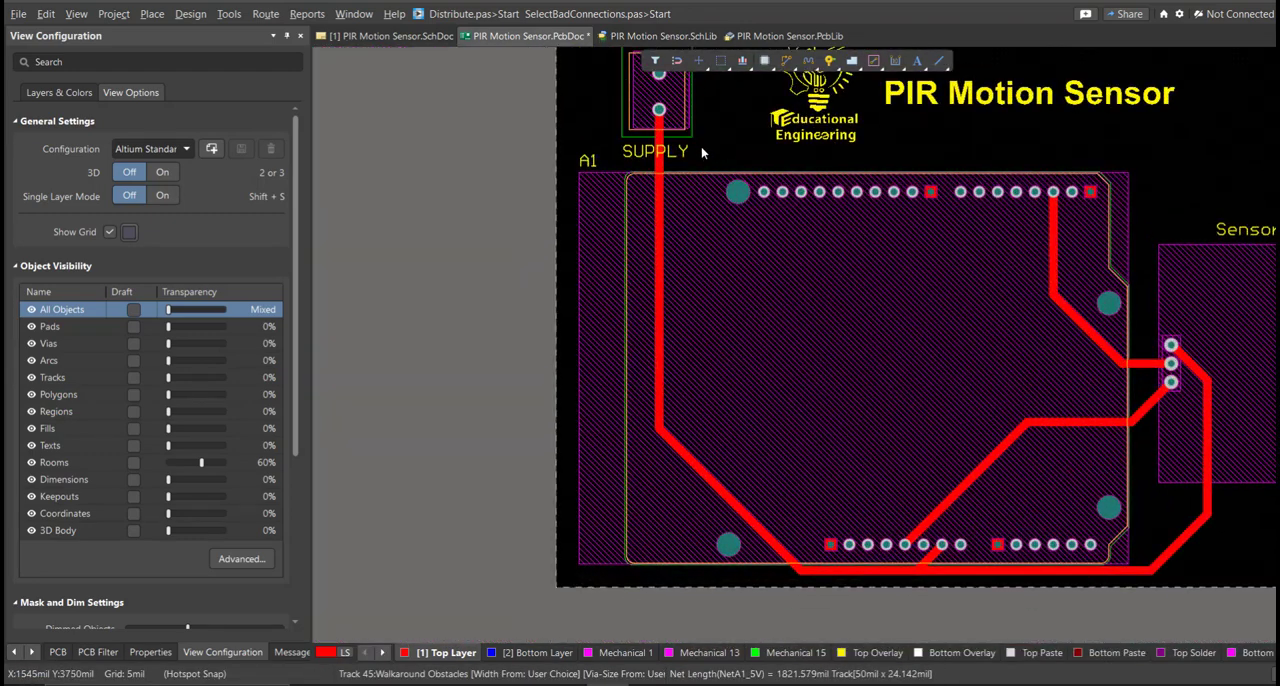
click(700, 329)
ctrl+scroll(769, 490, up, 3)
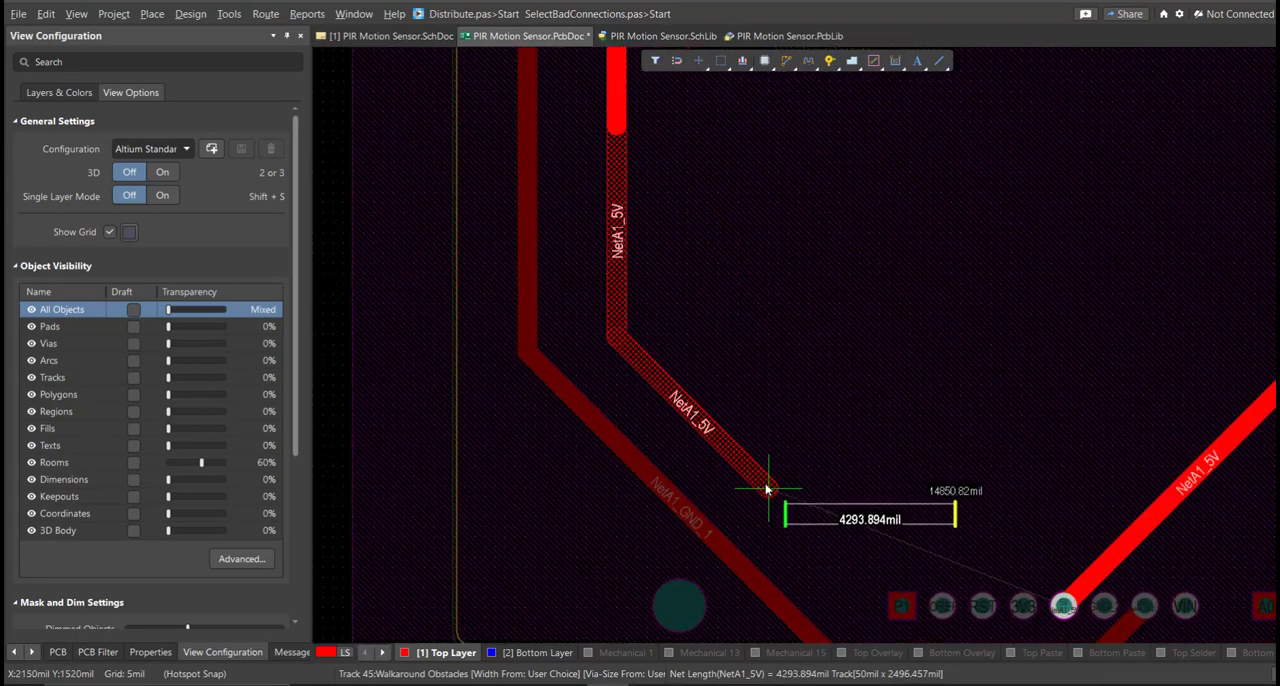
click(770, 492)
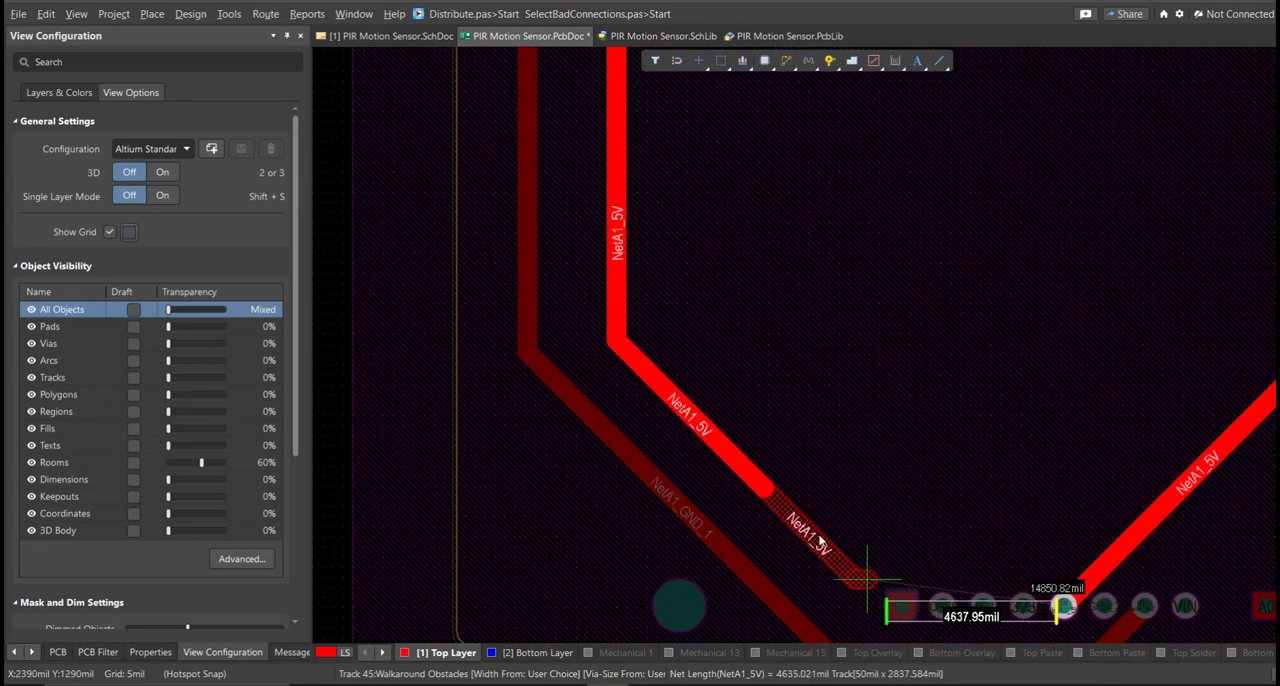
right_drag(795, 495, 761, 443)
key(BackSpace)
key(BackSpace)
click(708, 467)
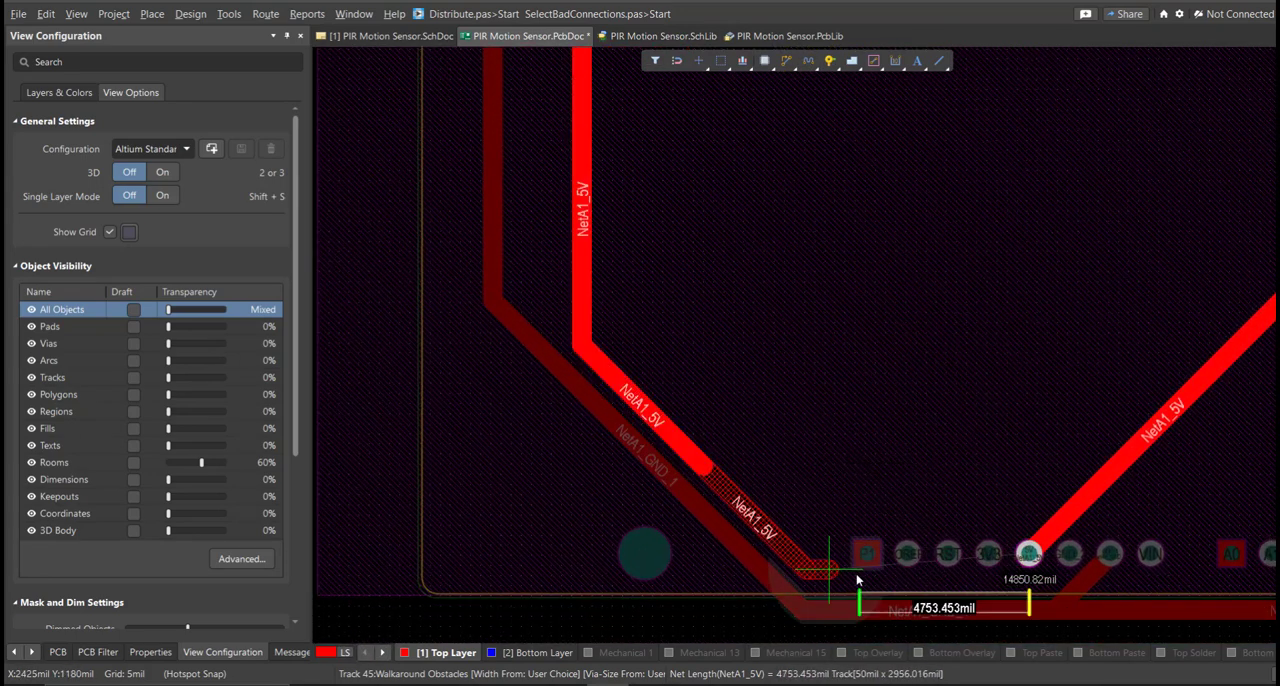
click(905, 591)
click(1032, 556)
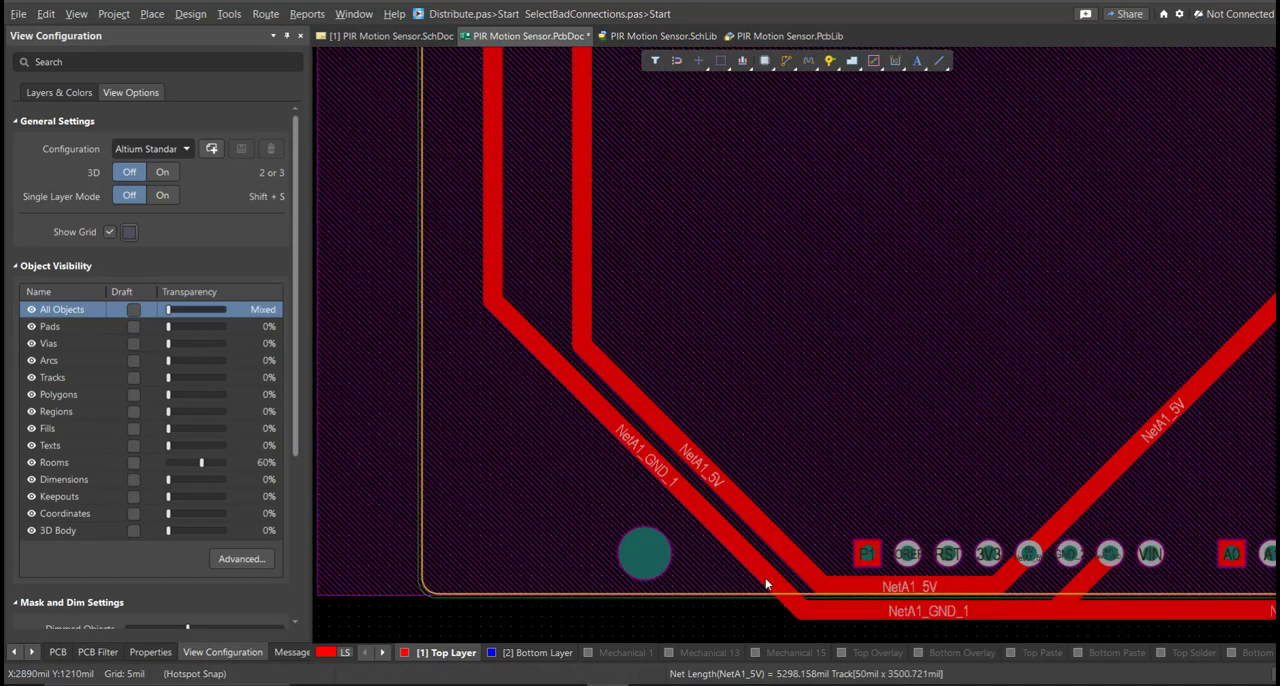
Slide the diagonal NetA1_5V track away from the parallel NetA1_GND_1 track to widen the gap between them.
right_drag(745, 579, 814, 503)
right_click(814, 503)
drag(823, 492, 809, 508)
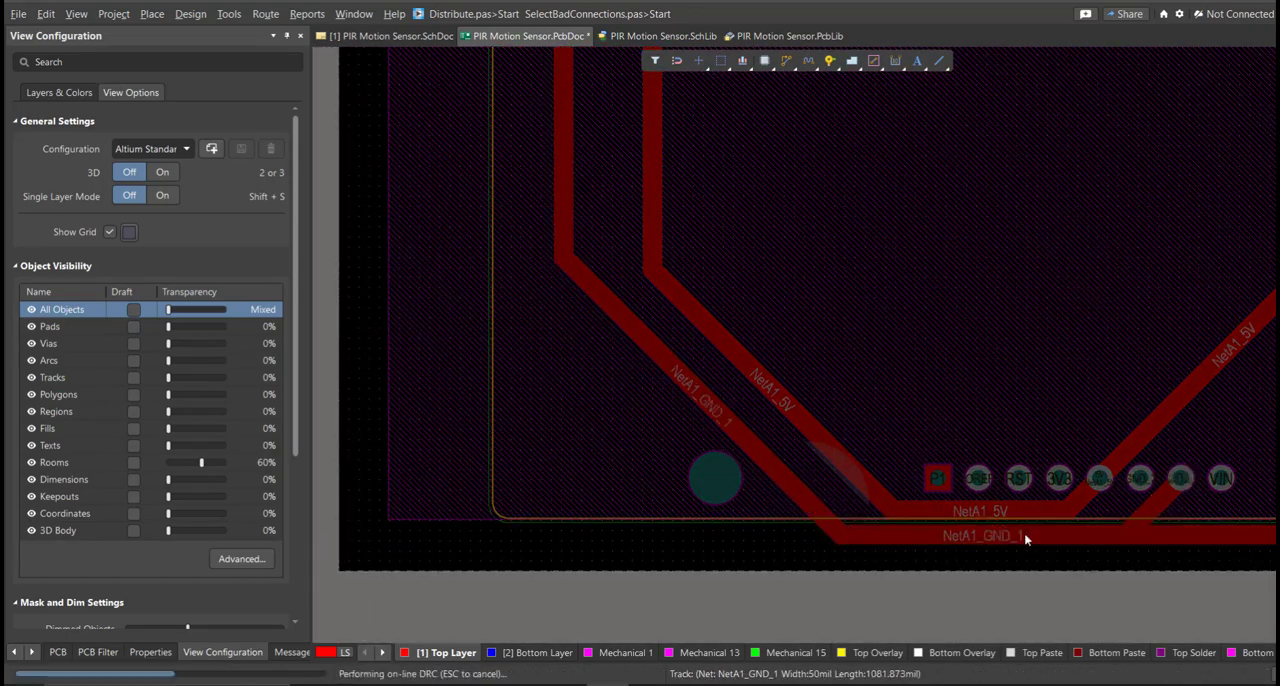
Straighten the short track at the Arduino's GND_1 pad so it runs vertically to the horizontal NetA1_GND_1 track.
right_drag(990, 536, 951, 525)
drag(952, 538, 957, 541)
right_drag(959, 528, 585, 488)
ctrl+scroll(585, 488, up, 1)
drag(780, 454, 808, 505)
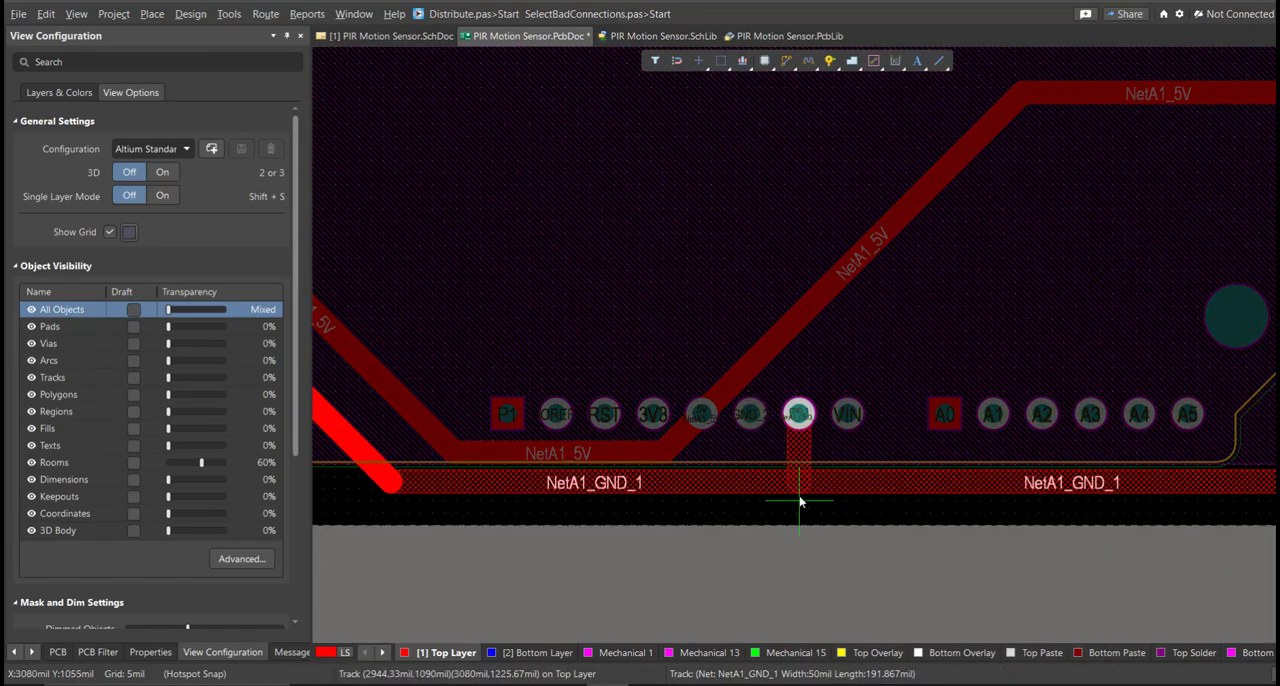
drag(806, 426, 801, 424)
drag(801, 490, 800, 493)
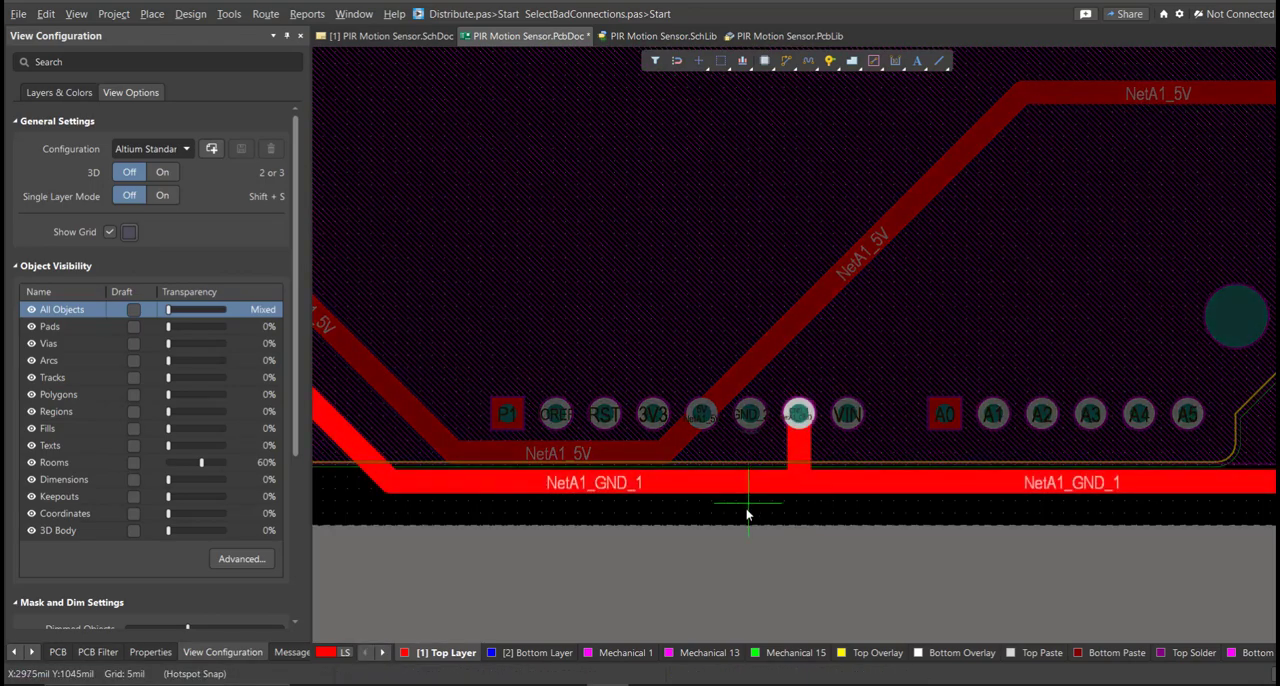
Reroute the horizontal NetA1_GND_1 track beneath the Arduino closer to the board's lower edge at 50 mil width.
key(3)
key(2)
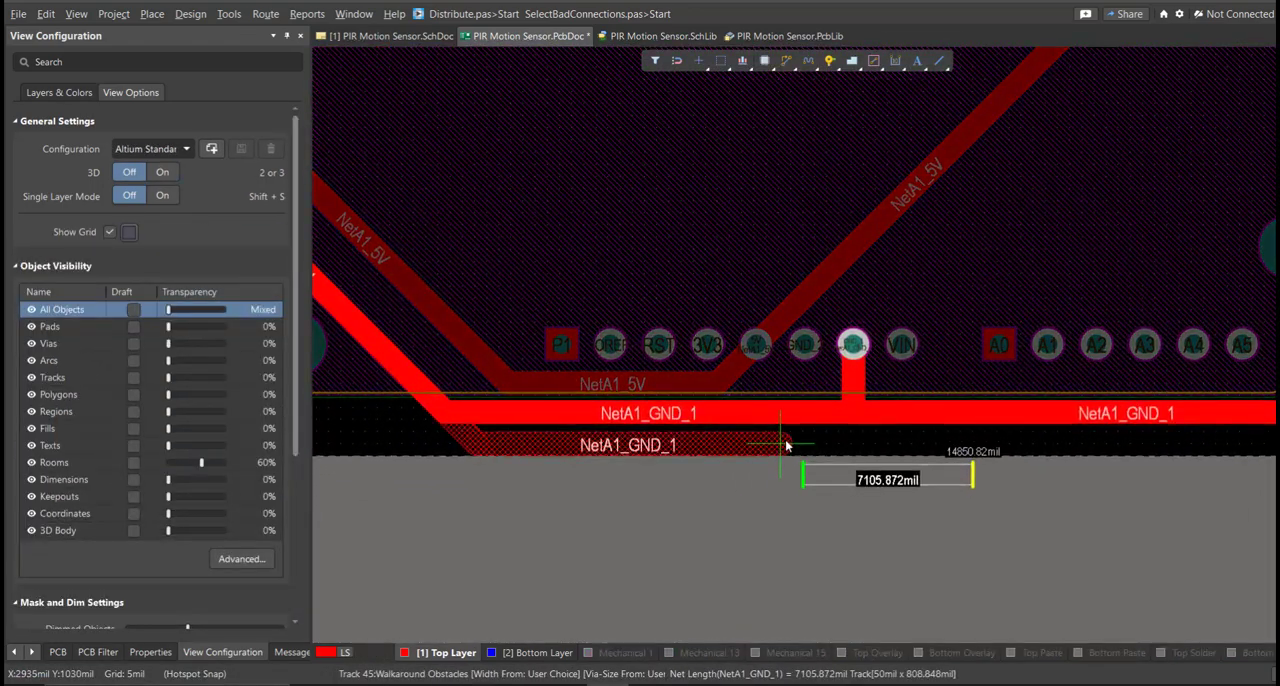
click(803, 436)
right_drag(994, 417, 448, 431)
click(874, 409)
right_click(874, 409)
right_drag(666, 449, 1015, 423)
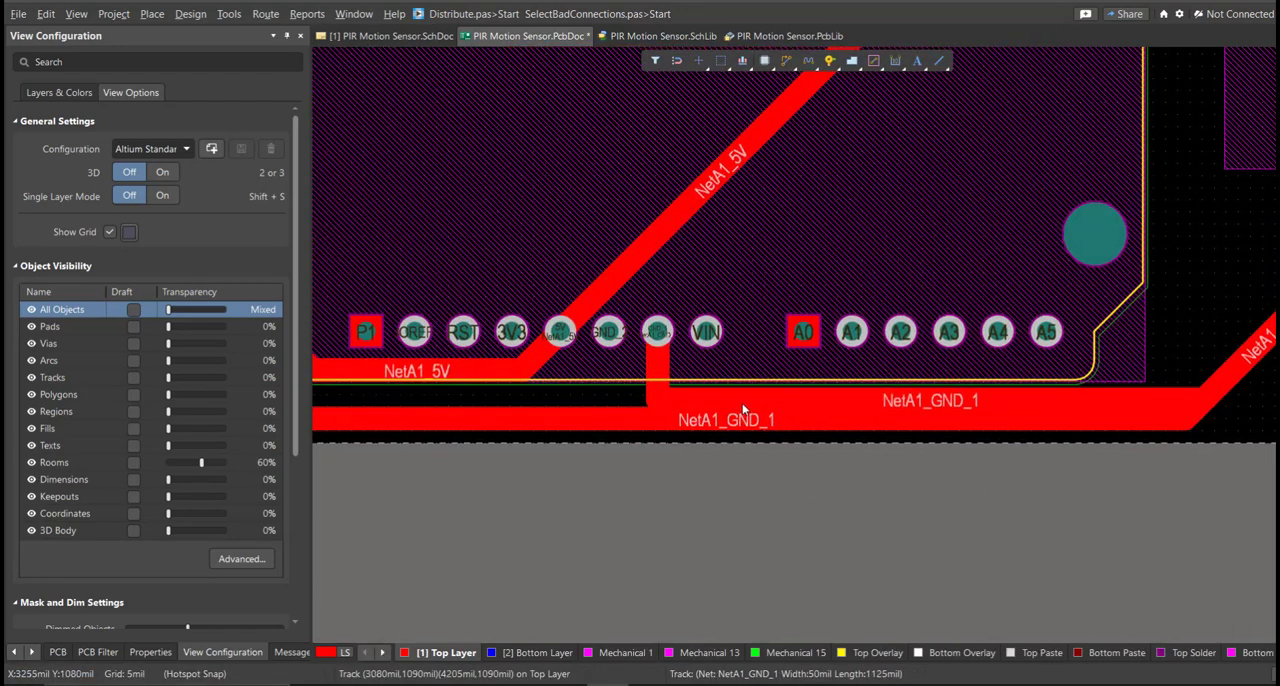
Extend the vertical track from the Arduino's GND_1 pad down to the lowered NetA1_GND_1 track.
click(666, 388)
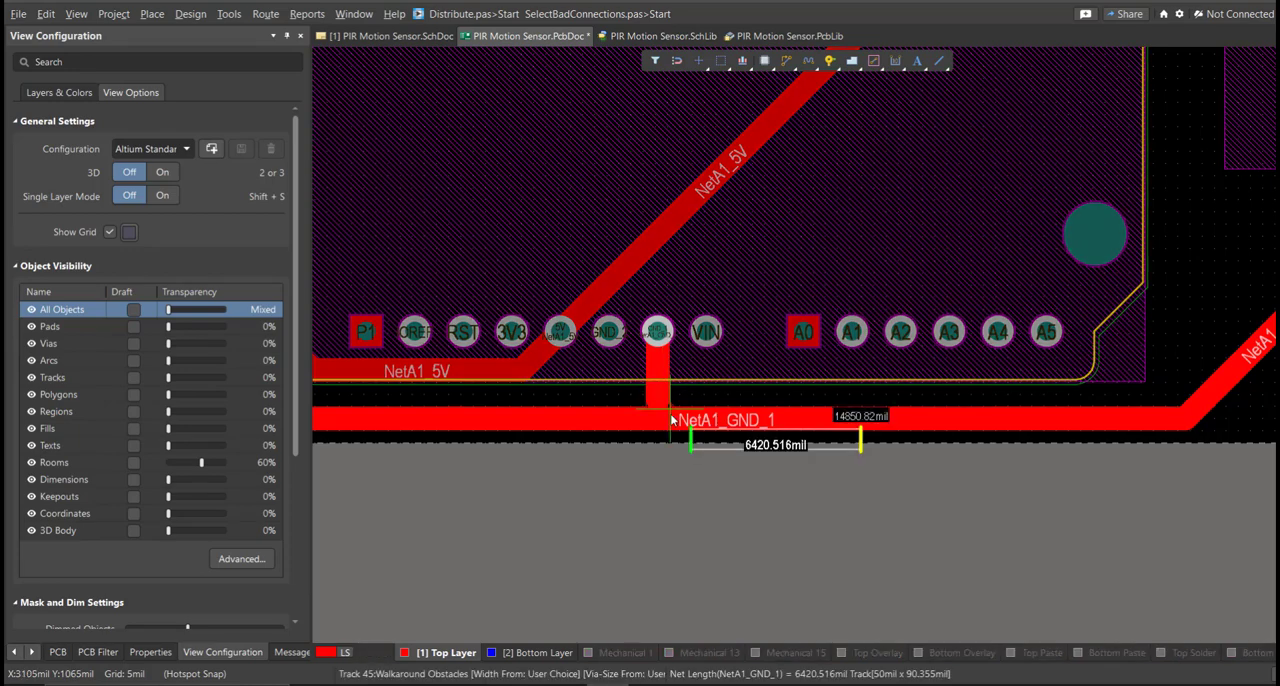
click(660, 419)
right_click(703, 411)
View the finished board in 3D and examine the Arduino, sensor and terminal block from several angles.
ctrl+scroll(742, 388, down, 6)
right_drag(725, 277, 700, 433)
ctrl+scroll(713, 367, up, 2)
key(3)
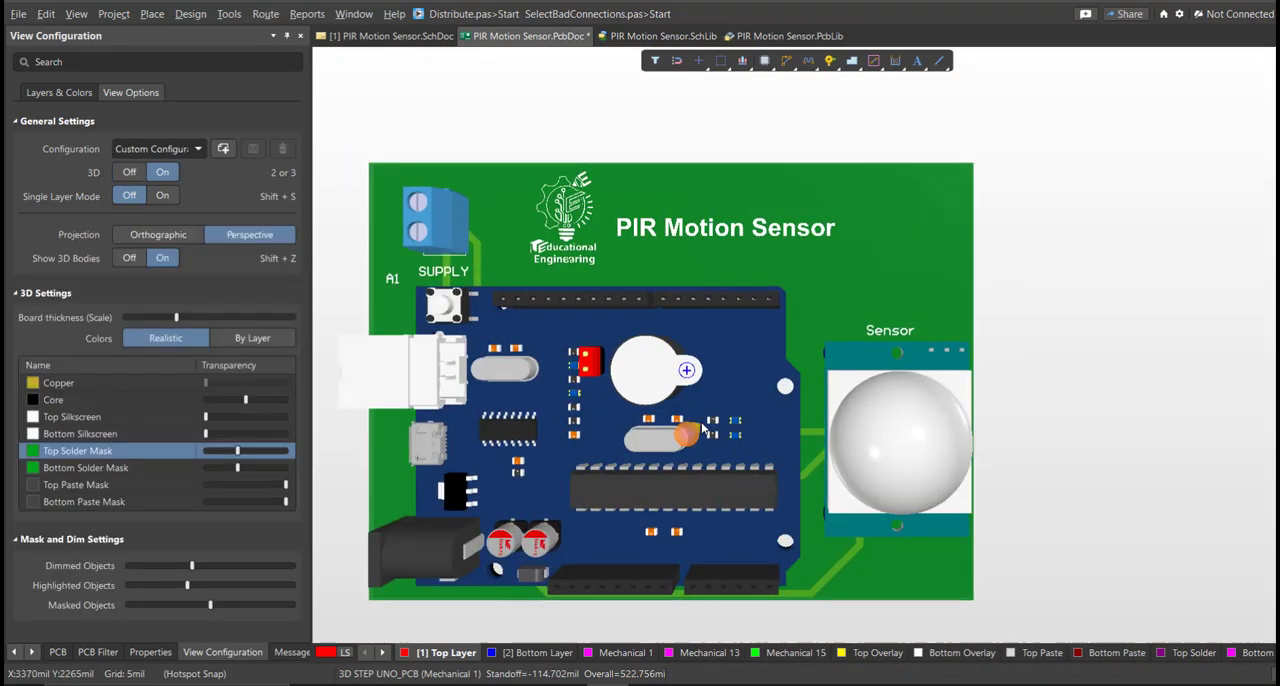
shift+right_drag(763, 403, 908, 328)
shift+right_drag(808, 437, 604, 306)
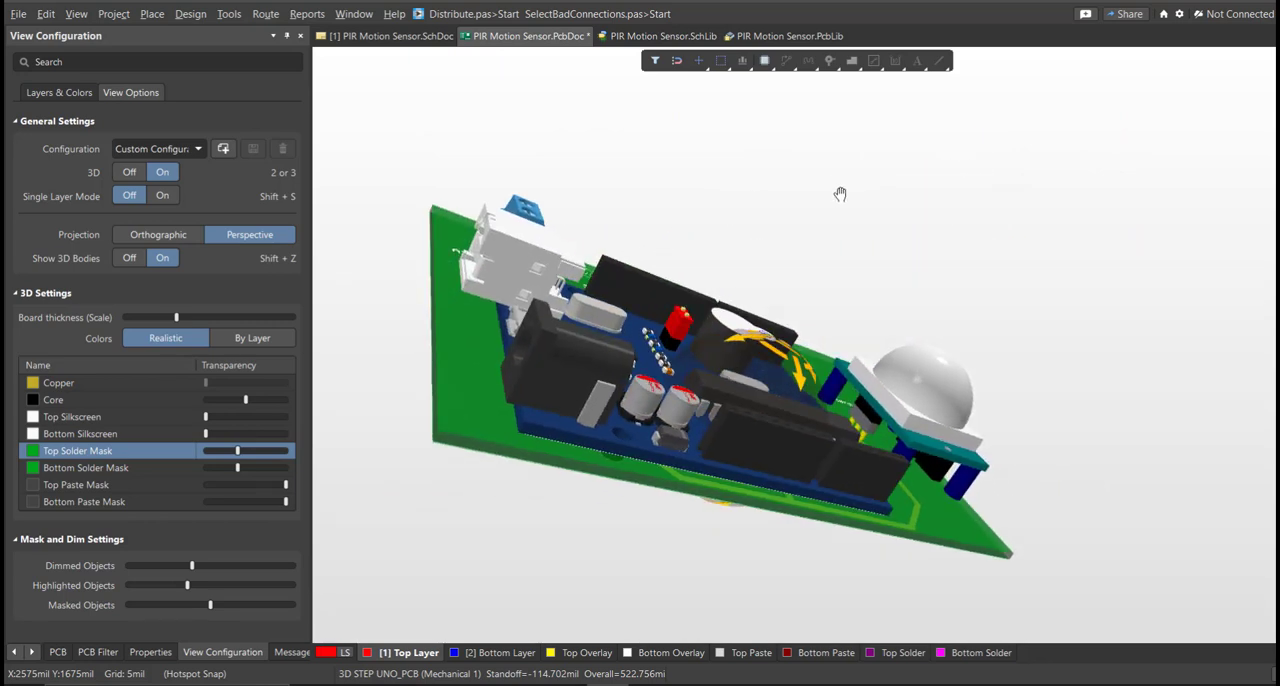
shift+right_drag(667, 389, 1010, 452)
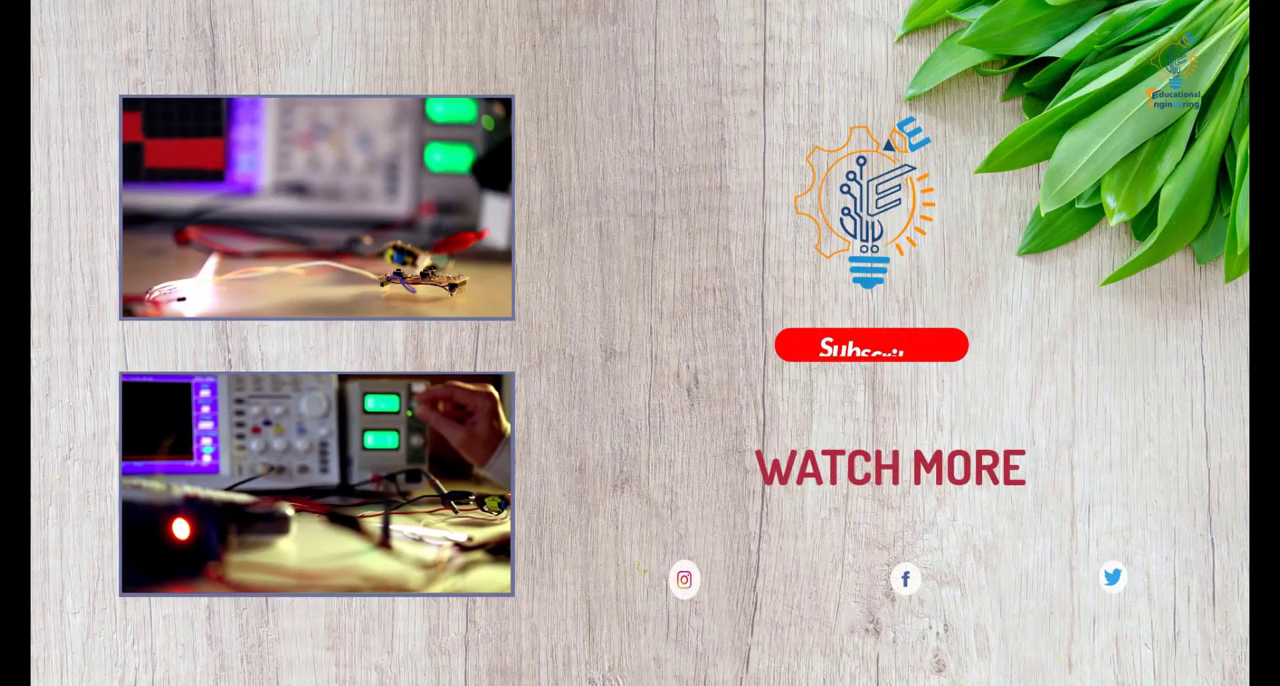